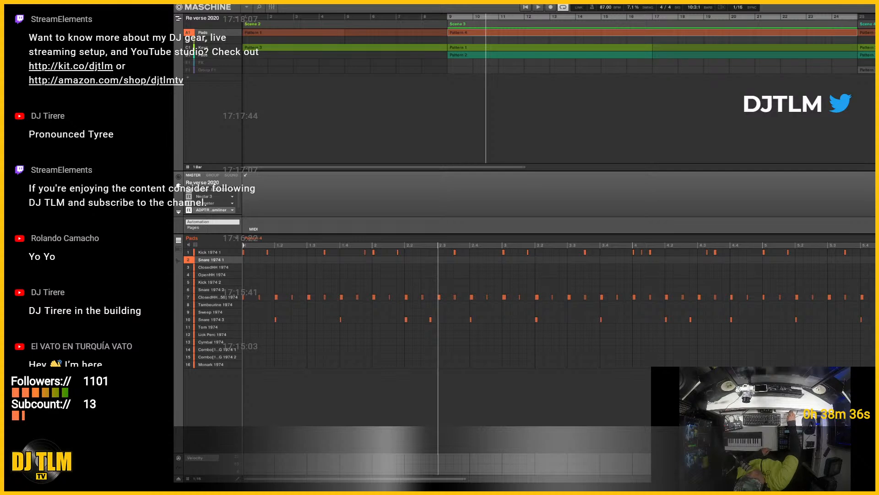
# Select the Kick 1974 1 and Snare 1974 1 sounds of the A1 Pads group in turn and play back Scene 3.
pyautogui.click(208, 252)
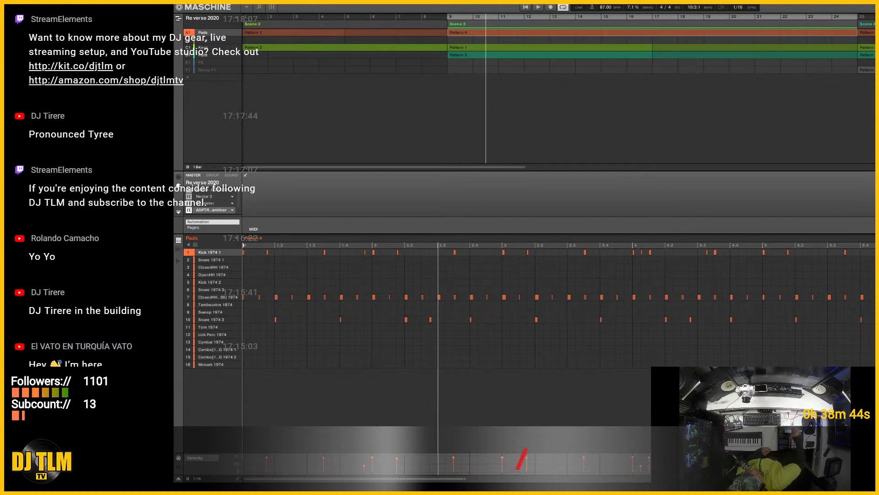
pyautogui.click(208, 260)
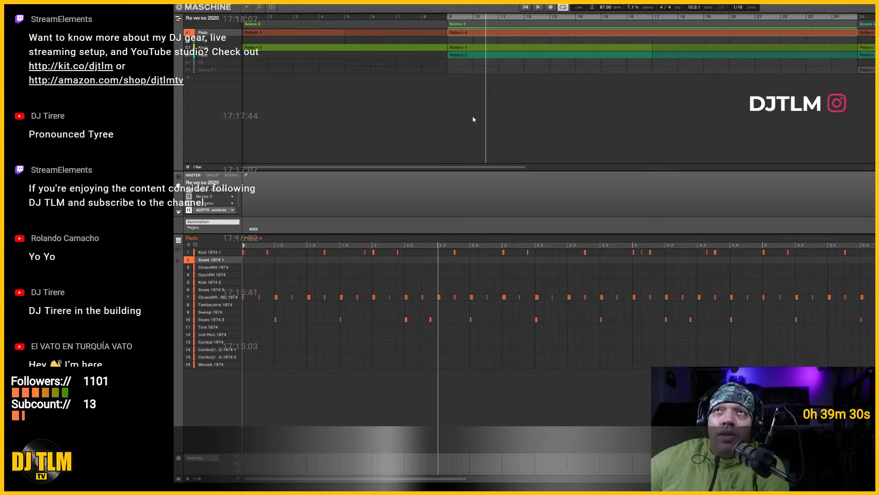
pyautogui.moveTo(530, 169); pyautogui.dragTo(872, 168)
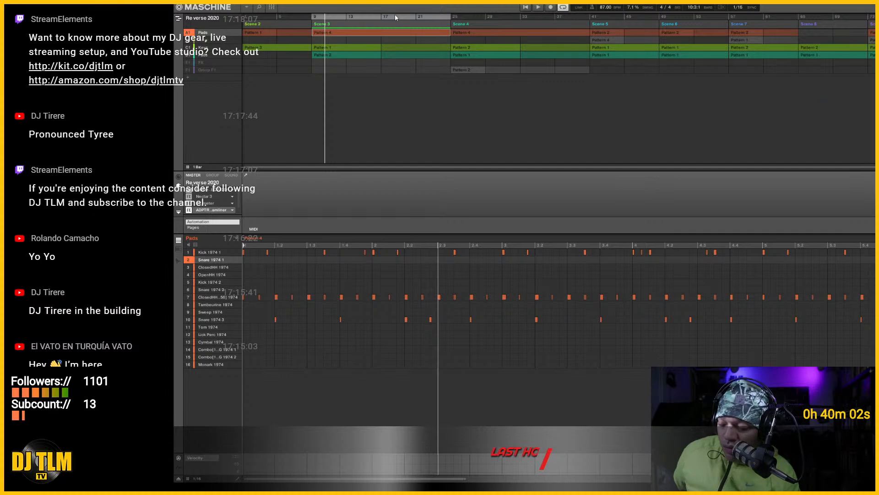
pyautogui.press('space')
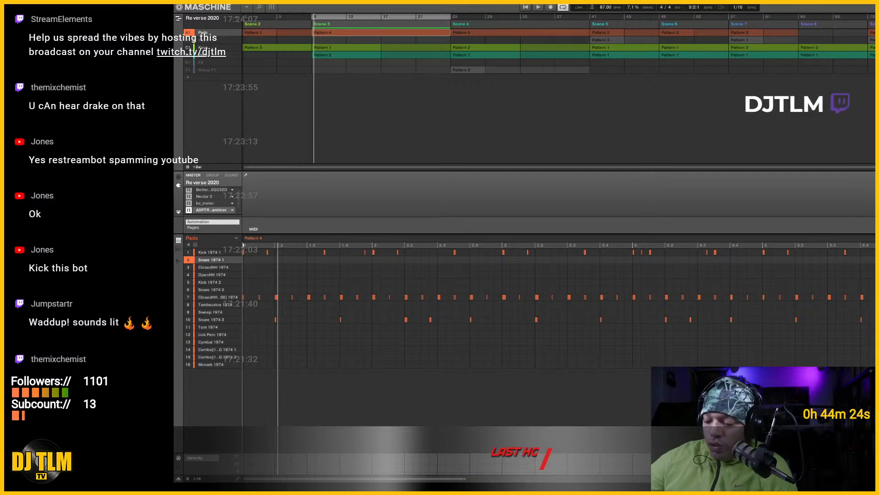
# Audition the drum sounds of the A1 Pads group one by one down to Monark 1974.
pyautogui.press('Down')
pyautogui.press('Down')
pyautogui.press('Down')
pyautogui.press('Down')
pyautogui.press('Down')
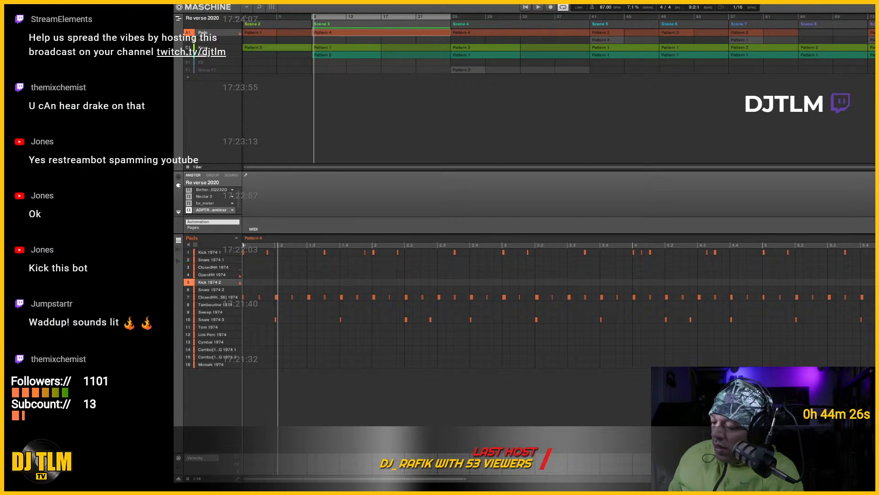
pyautogui.press('Down')
pyautogui.press('Down')
pyautogui.press('Down')
pyautogui.press('Down')
pyautogui.press('Down')
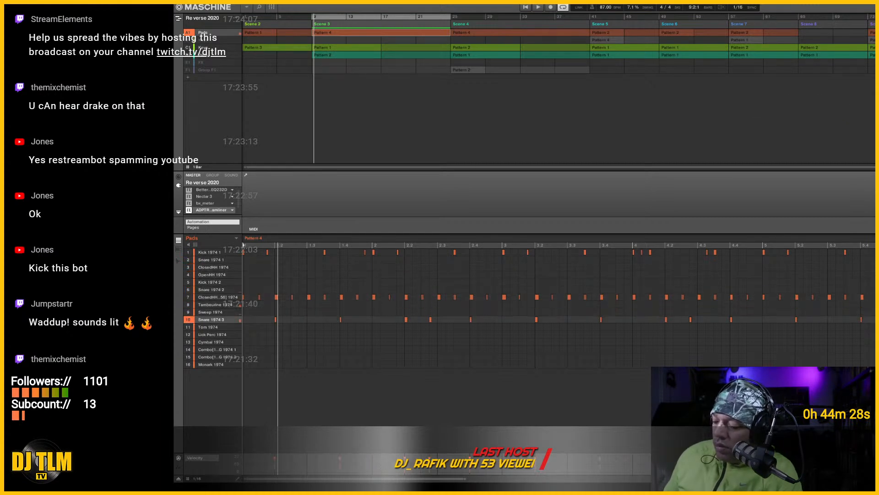
pyautogui.press('Down')
pyautogui.press('Down')
pyautogui.press('Down')
pyautogui.press('Down')
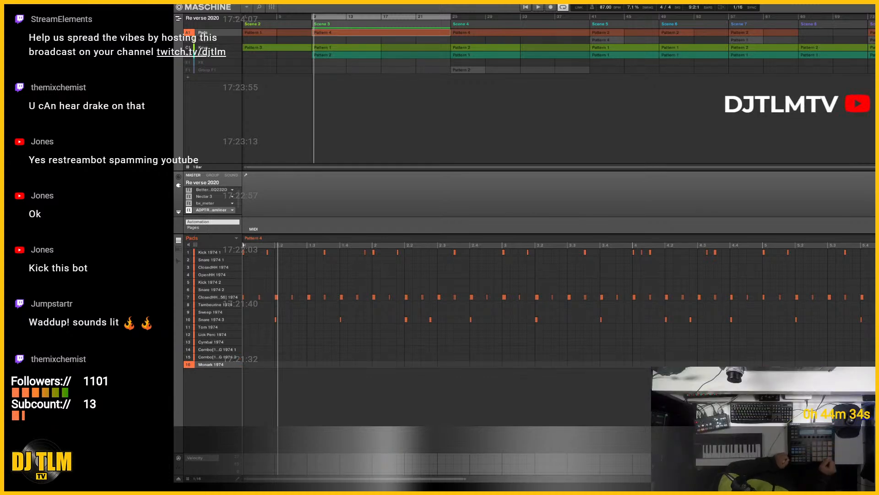
pyautogui.press('Up')
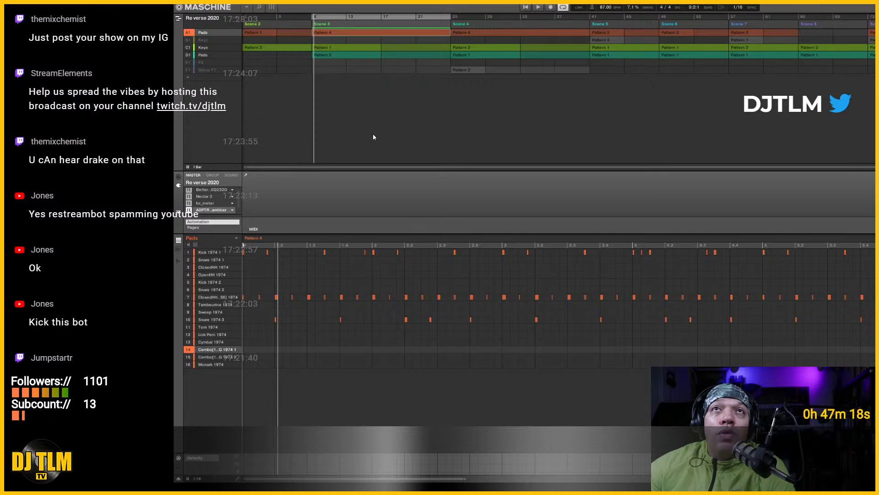
# Inspect the Scene 3 patterns of the B1 Keys, C1 Keys and D1 Pads groups in turn.
pyautogui.click(202, 40)
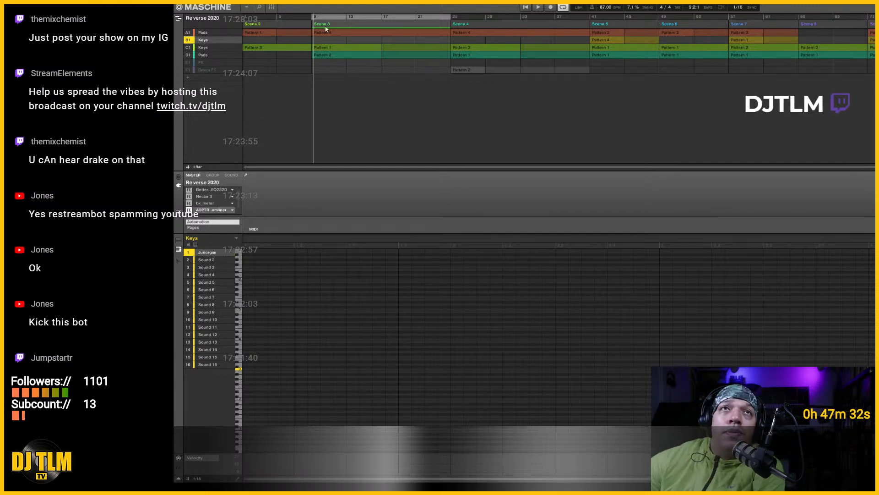
pyautogui.click(209, 48)
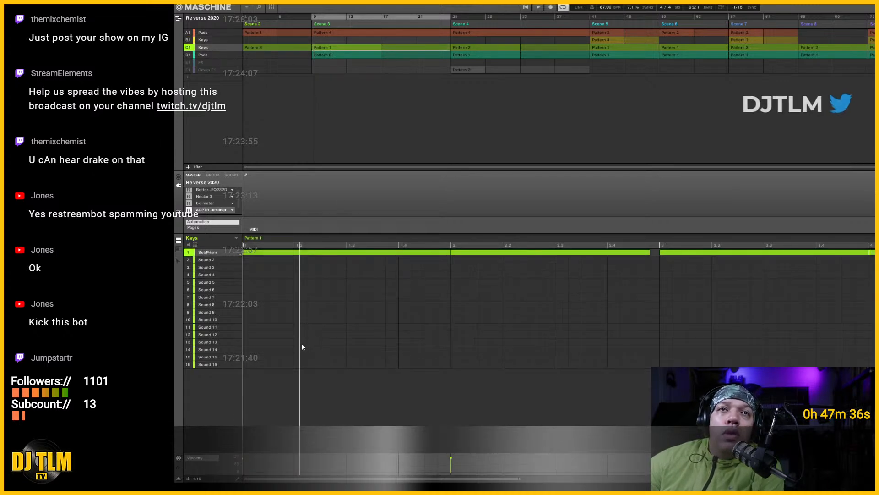
pyautogui.click(205, 56)
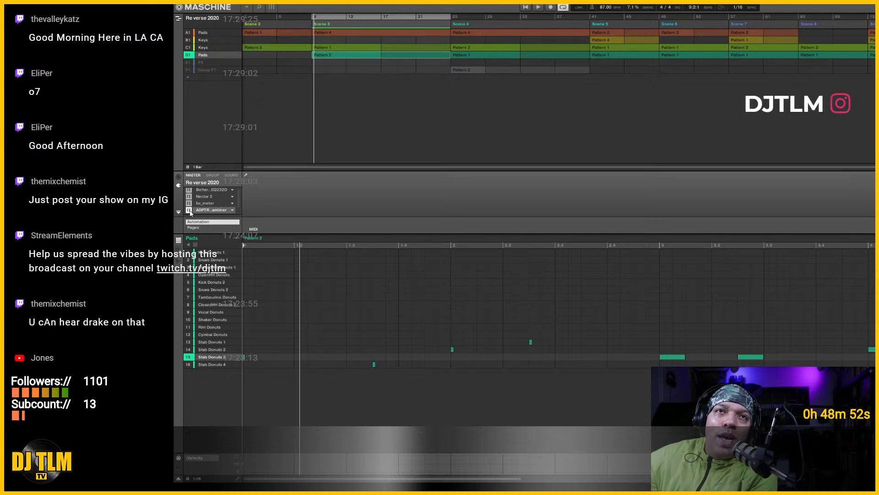
# Compare the D1 Pads group's plug-in chain with the master and the Stab Donuts 3 and Stab Donuts 2 sound settings.
pyautogui.click(213, 176)
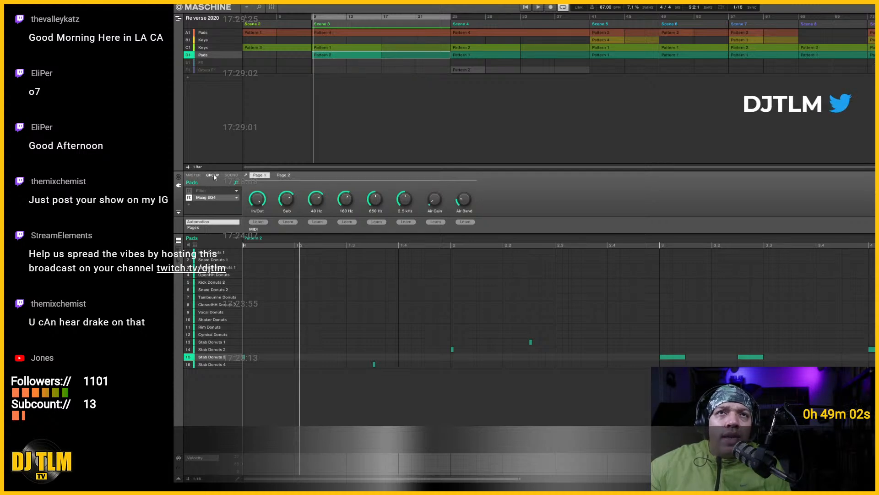
pyautogui.click(232, 175)
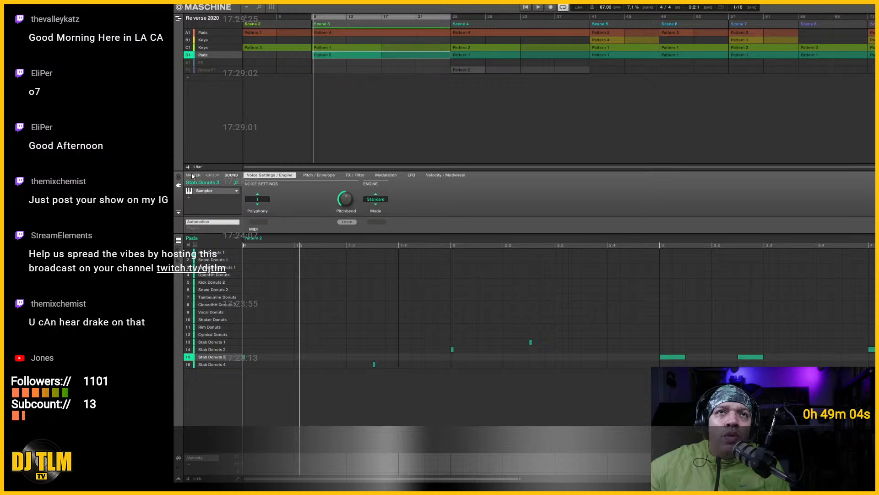
pyautogui.click(193, 176)
pyautogui.click(230, 176)
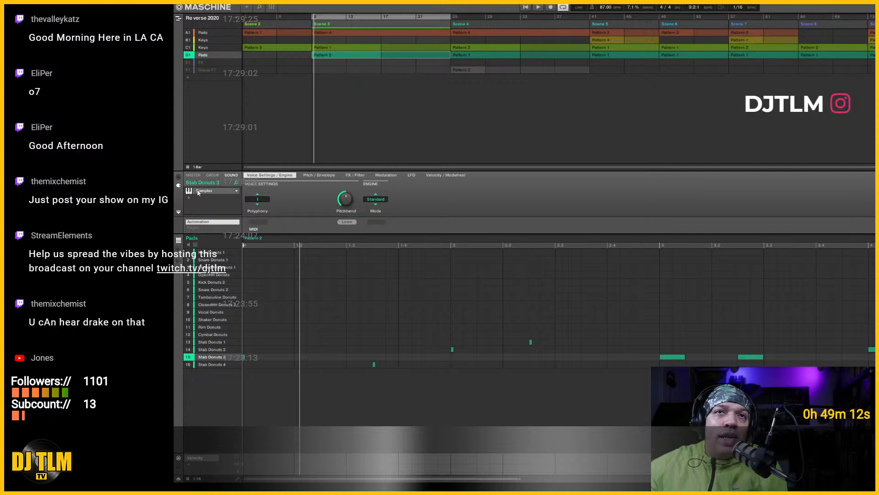
pyautogui.click(213, 349)
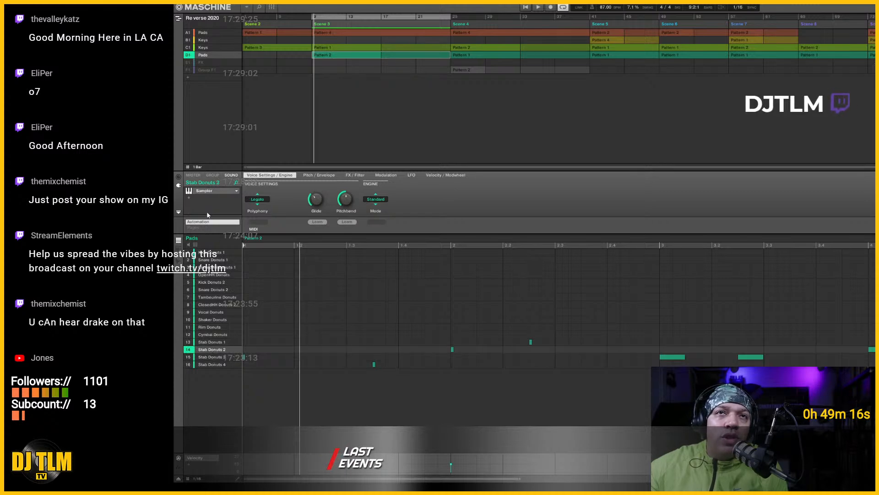
pyautogui.click(213, 177)
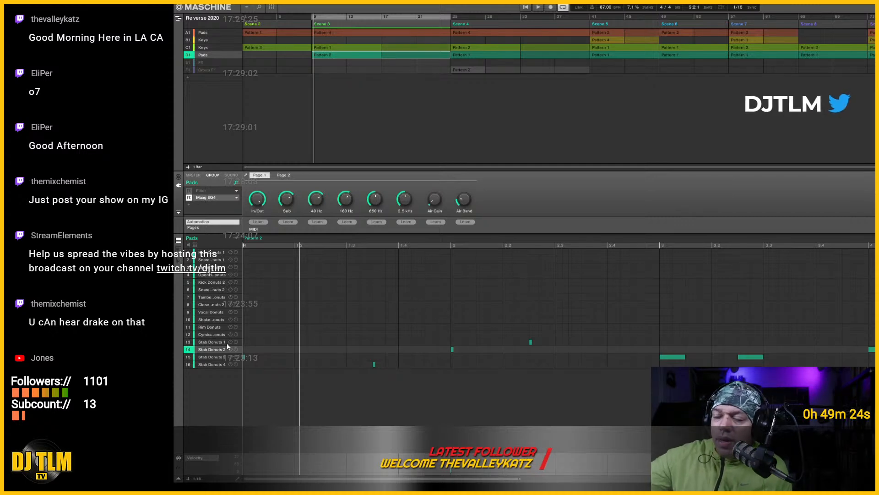
# Solo the D1 Pads group and play it while switching its Filter on and off again.
pyautogui.rightClick(187, 55)
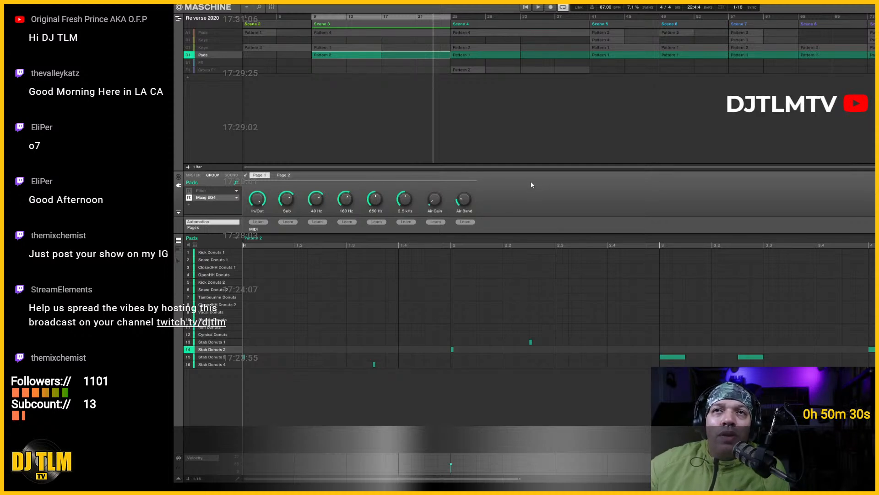
pyautogui.click(207, 191)
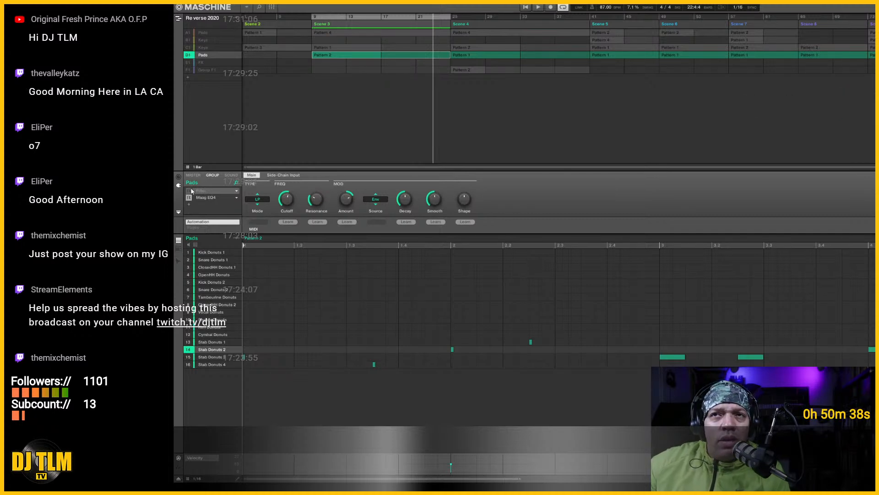
pyautogui.press('space')
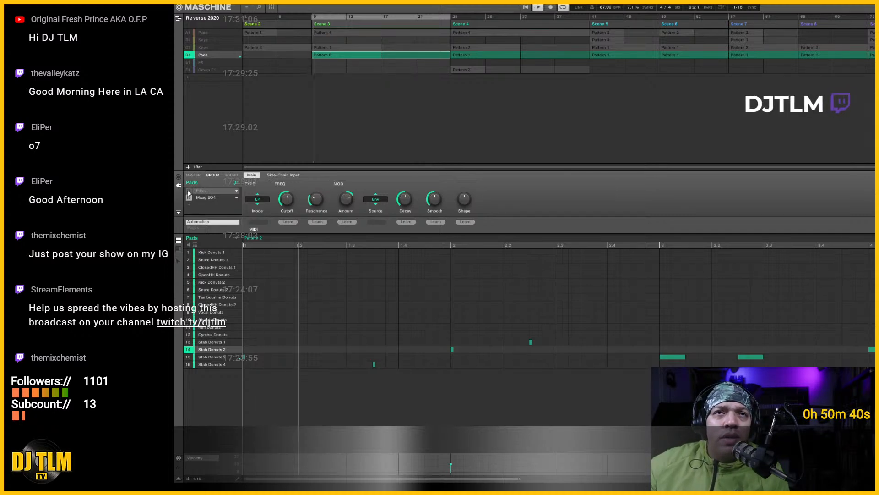
pyautogui.click(189, 191)
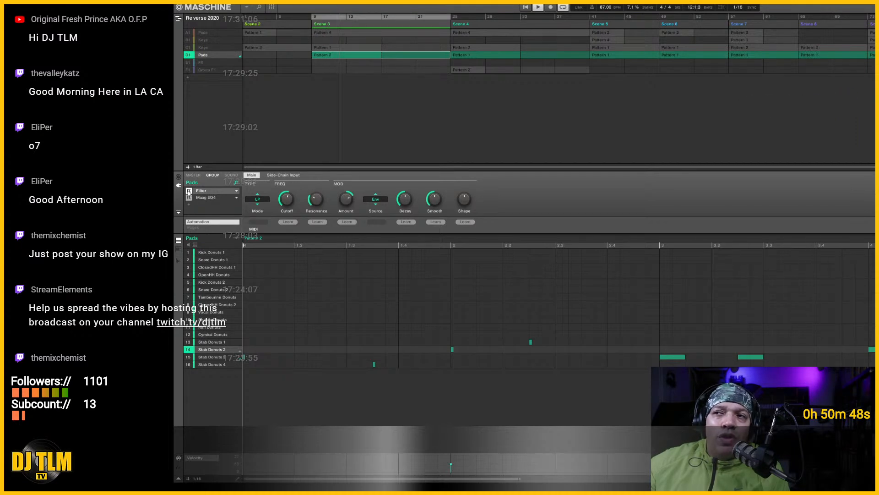
pyautogui.click(189, 192)
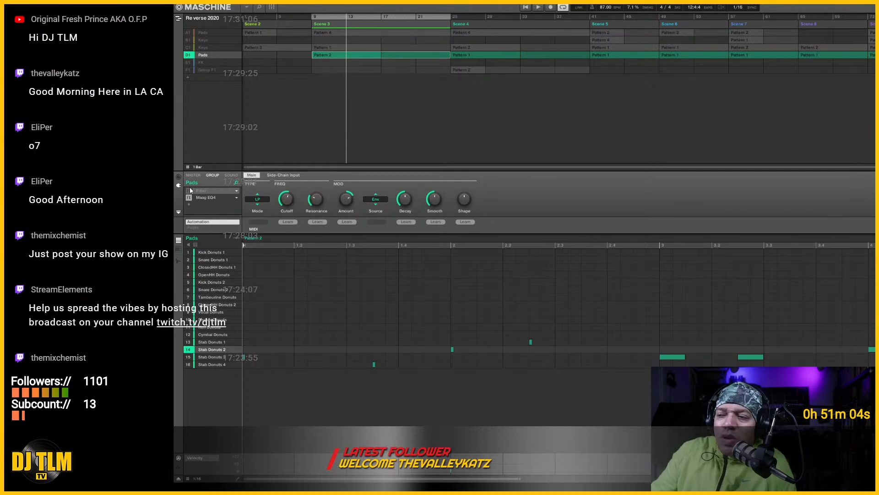
# Show the group's Maag EQ4 parameters, open the Stab Donuts 2 sample for editing and reverse it.
pyautogui.click(206, 198)
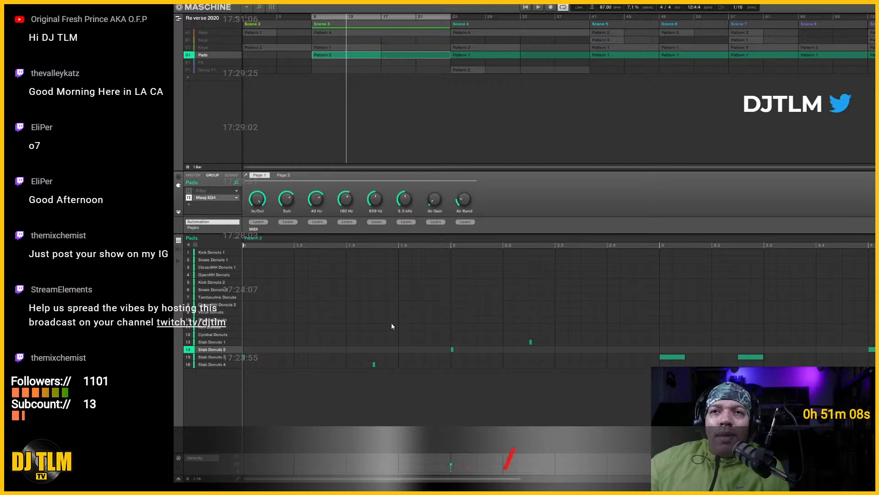
pyautogui.click(179, 261)
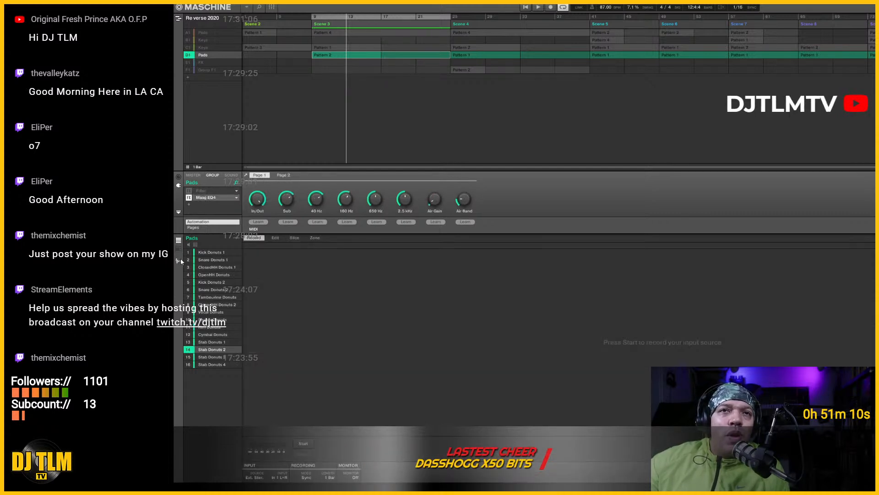
pyautogui.click(276, 238)
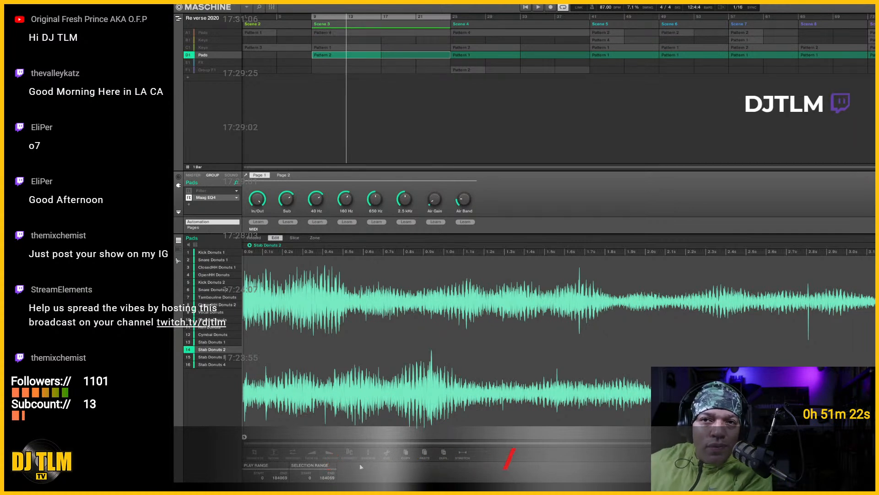
pyautogui.click(292, 454)
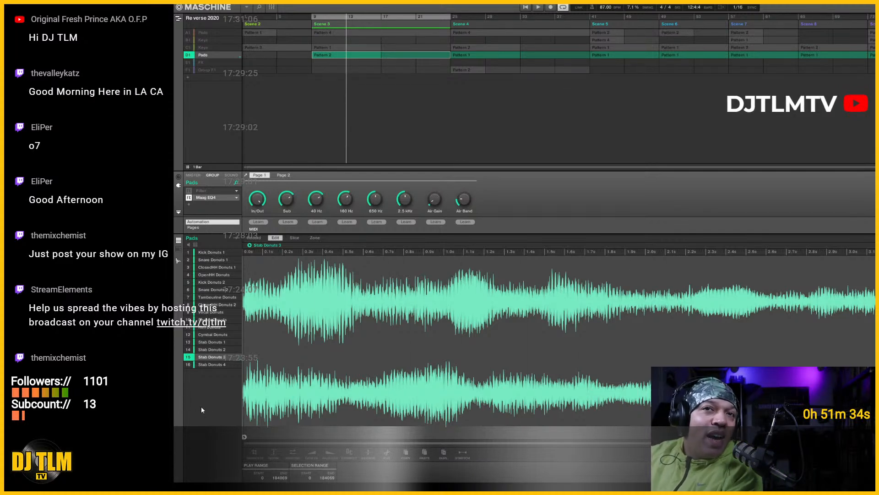
# Reverse the Stab Donuts 3 sample and reverse it back to its previous direction.
pyautogui.click(293, 453)
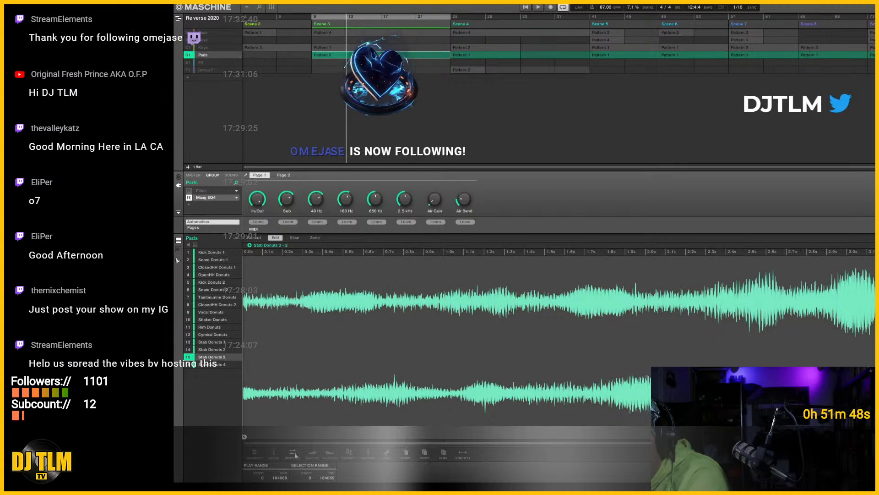
pyautogui.click(293, 453)
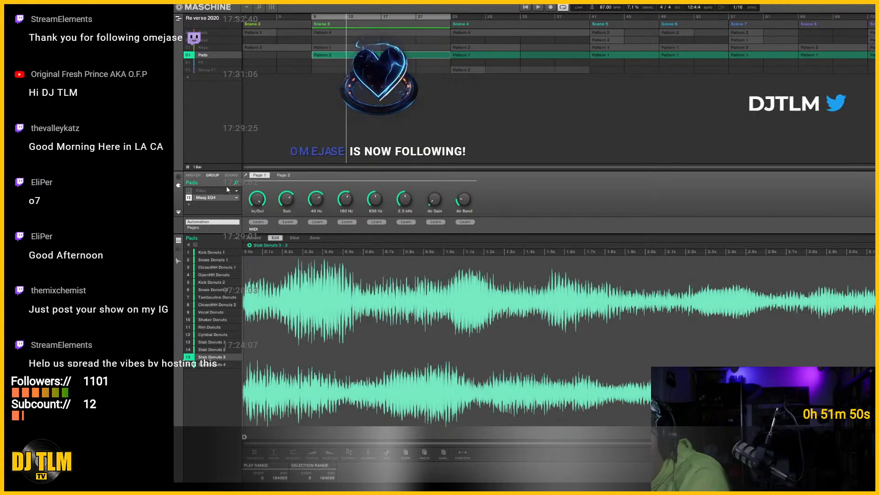
# Reverse the Stab Donuts 2 sample back to its previous direction and return to the D1 Pads group's pattern.
pyautogui.click(231, 175)
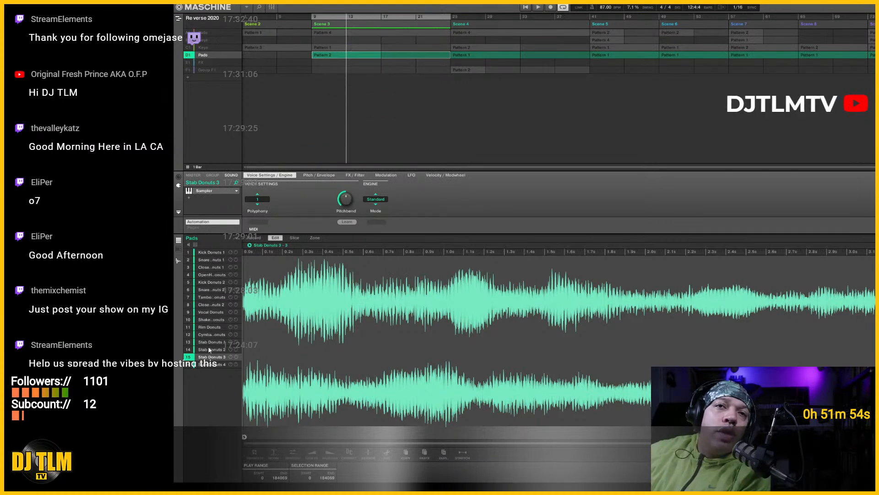
pyautogui.click(209, 350)
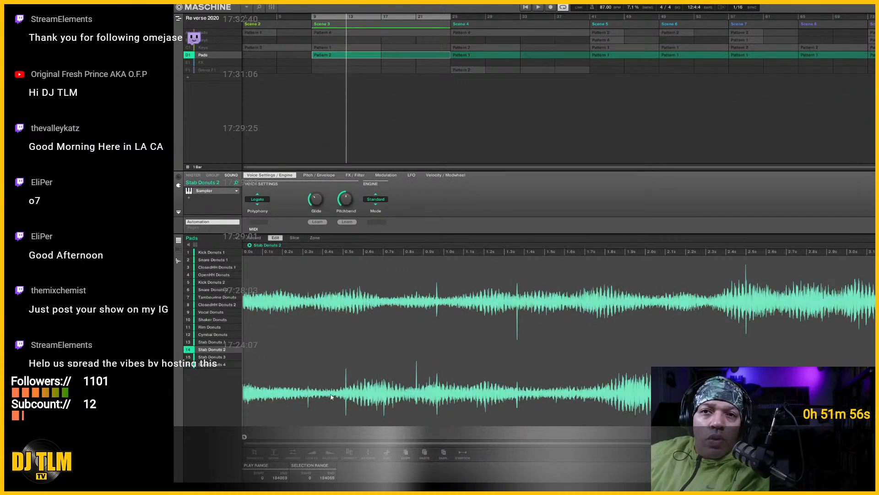
pyautogui.click(292, 453)
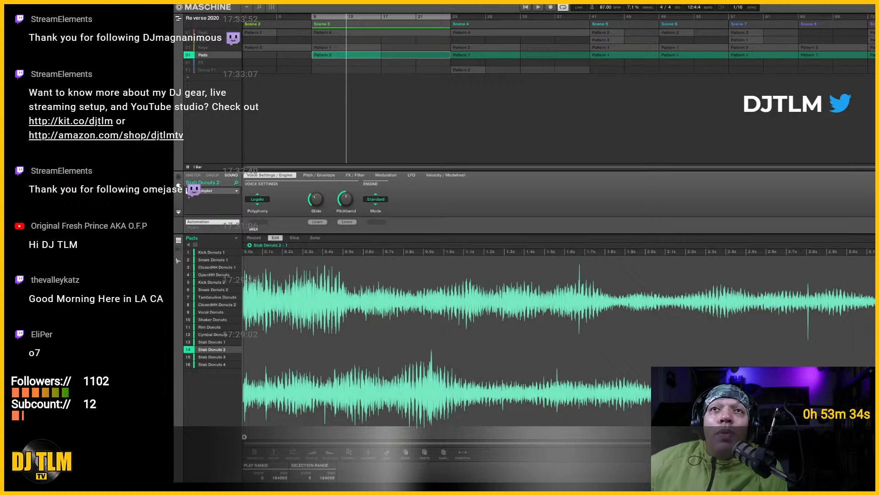
pyautogui.click(181, 257)
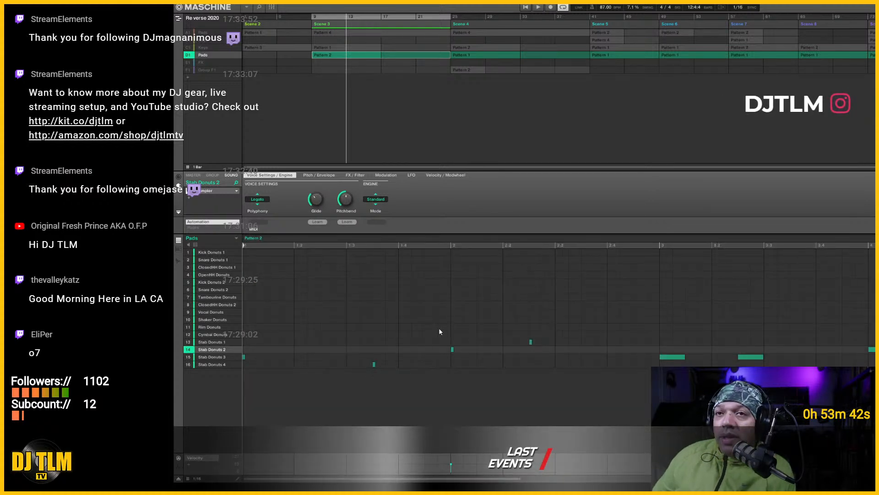
# Audition the sounds of the D1 Pads group between Vocal Donuts and Stab Donuts 4.
pyautogui.press('Down')
pyautogui.press('Up')
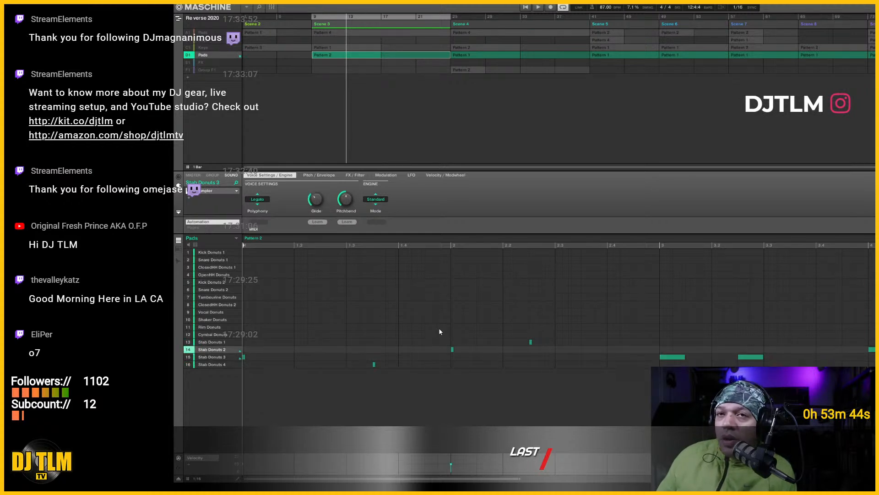
pyautogui.press('Up')
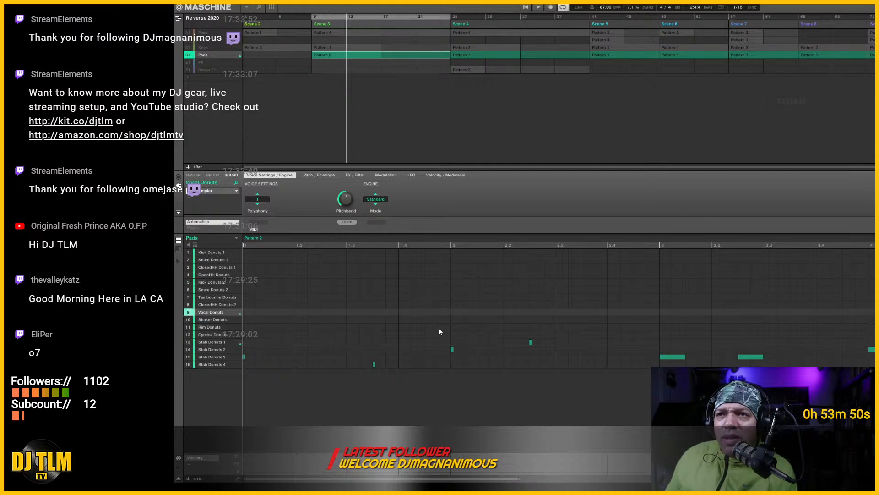
pyautogui.press('Up')
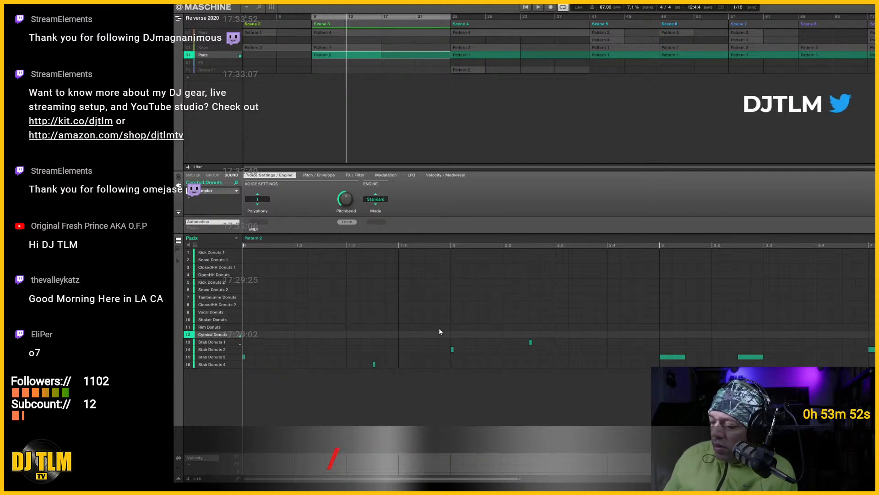
pyautogui.press('Down')
pyautogui.press('Down')
pyautogui.press('Down')
pyautogui.press('Down')
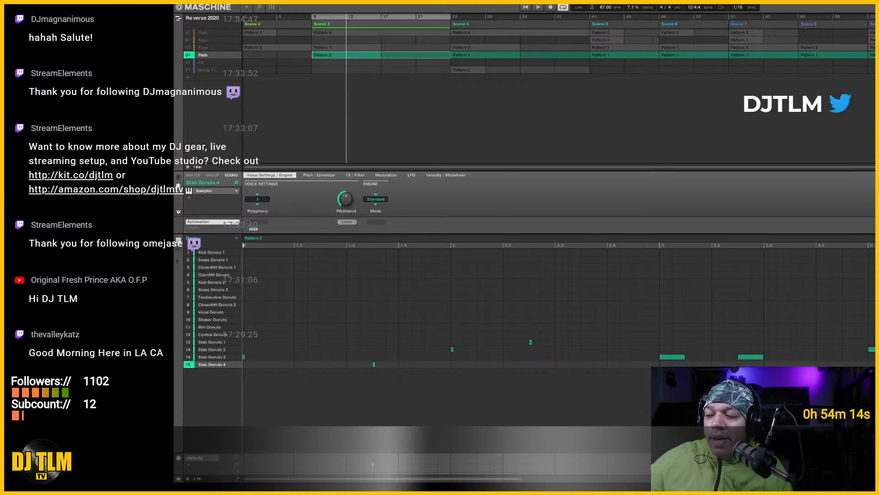
# Play the D1 Pads group's Pattern 2 in Scene 3 and mute the group.
pyautogui.press('space')
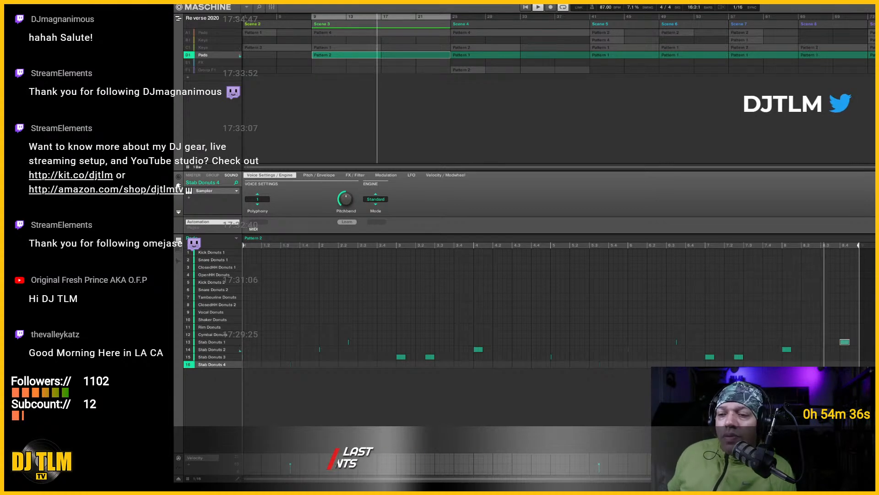
pyautogui.press('space')
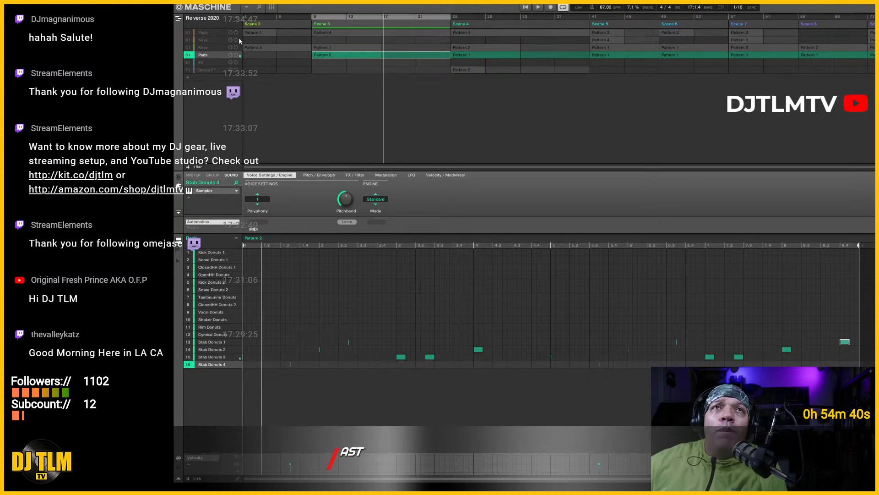
pyautogui.click(188, 48)
pyautogui.click(188, 48)
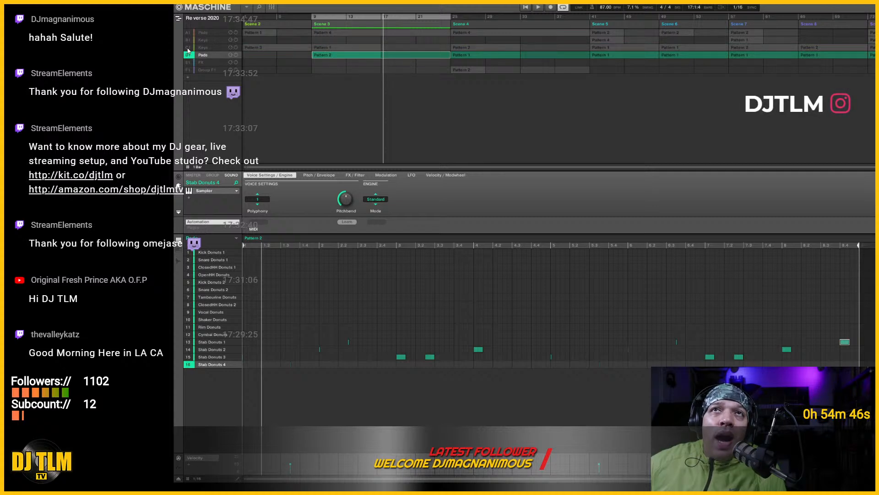
pyautogui.click(188, 48)
pyautogui.click(188, 49)
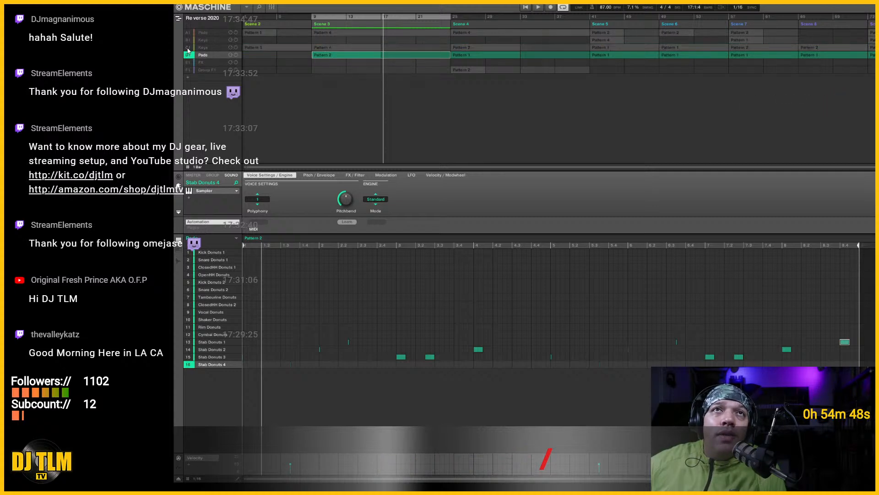
pyautogui.click(188, 55)
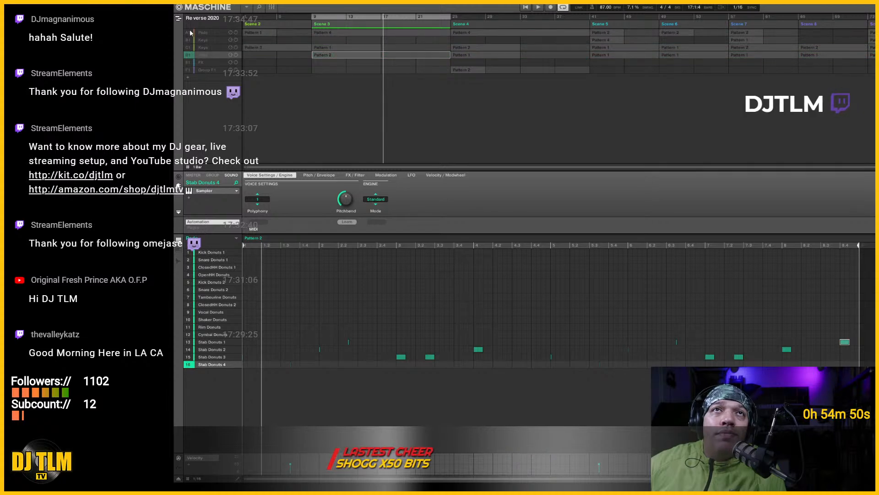
# Open the A1 Pads group's Pattern 4, show it at full length and play it.
pyautogui.click(203, 33)
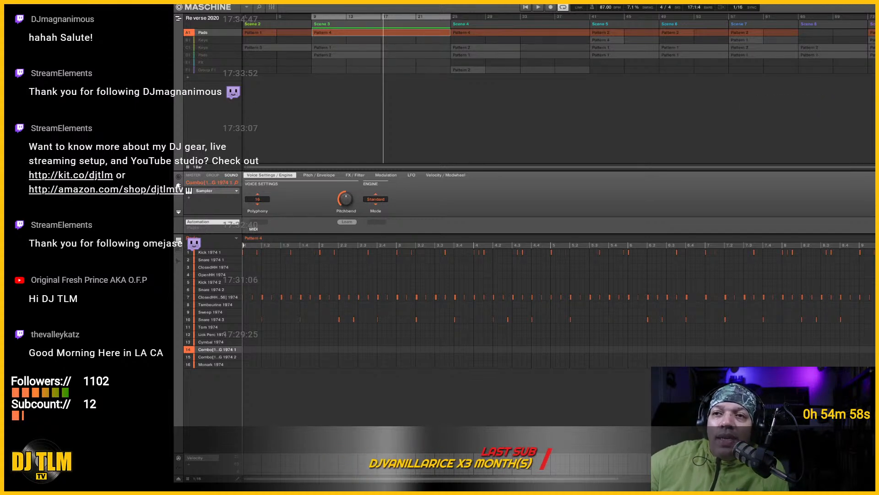
pyautogui.moveTo(618, 482); pyautogui.dragTo(875, 482)
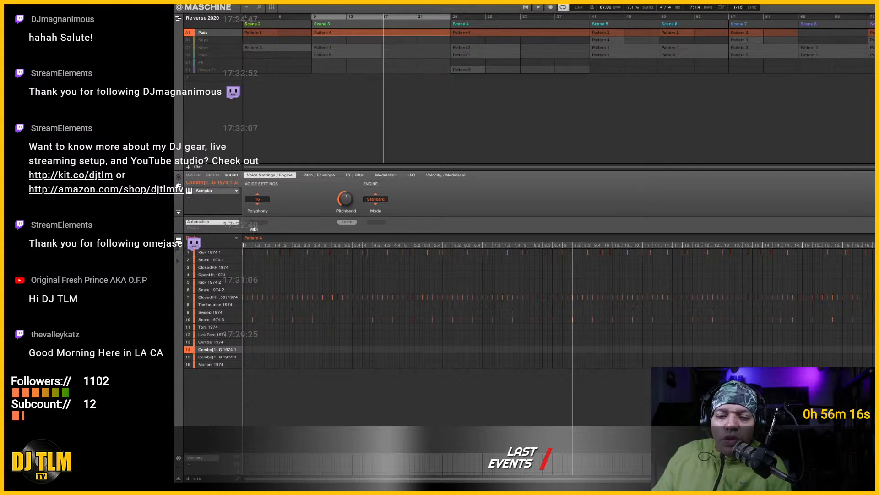
pyautogui.press('space')
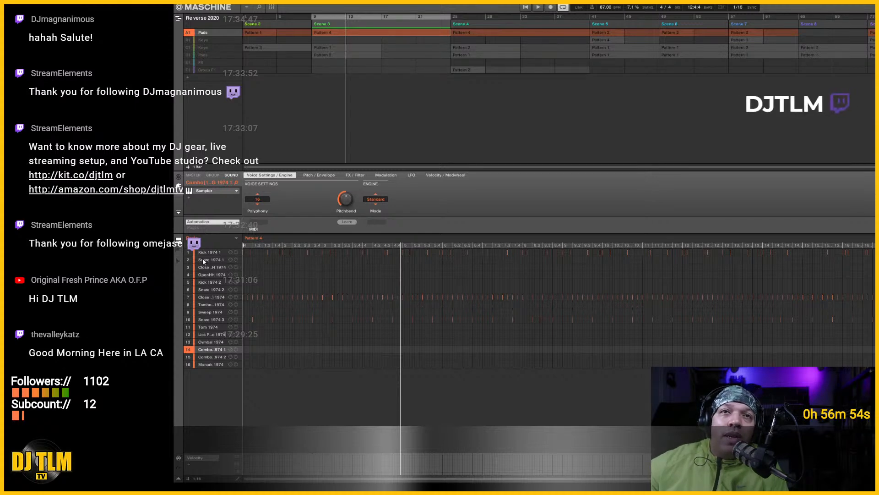
# Solo the Kick 1974 1 sound during playback and bring the rest of the drum kit back in.
pyautogui.click(188, 253)
pyautogui.rightClick(188, 254)
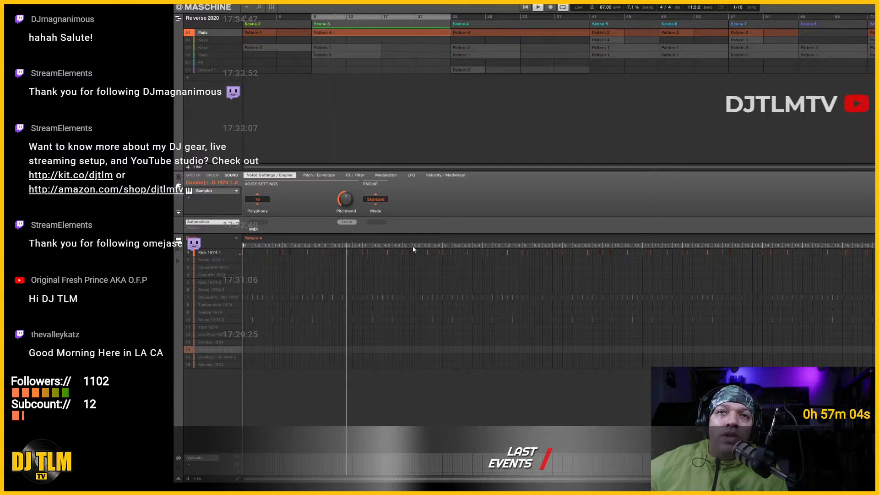
pyautogui.rightClick(189, 252)
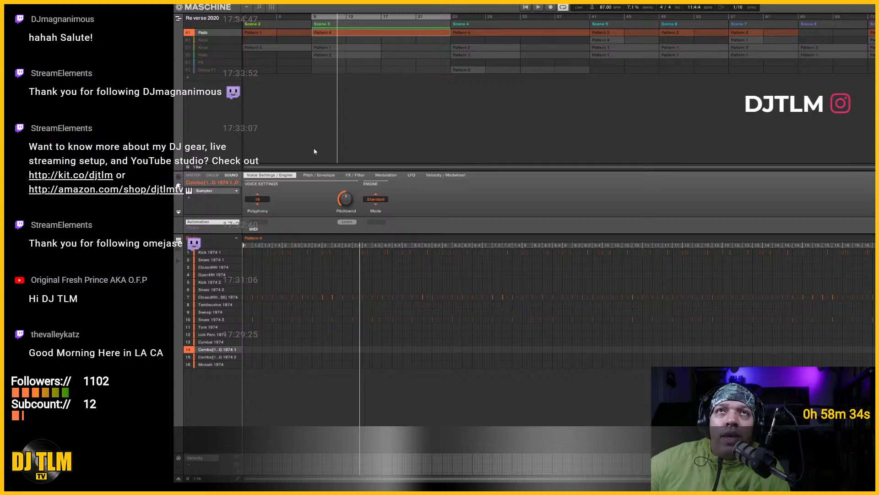
# Unmute the D1 Pads group to hear it with the A1 drums, and select and unmute the C1 Keys group.
pyautogui.click(188, 54)
pyautogui.press('space')
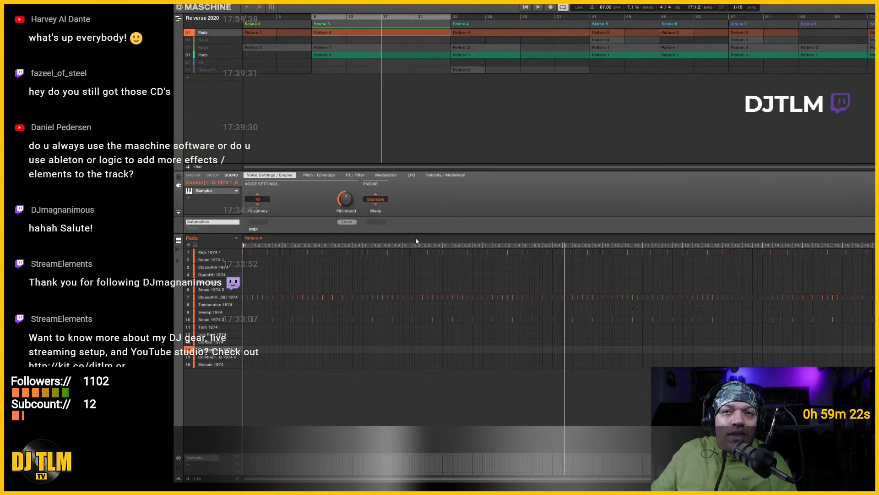
pyautogui.click(202, 48)
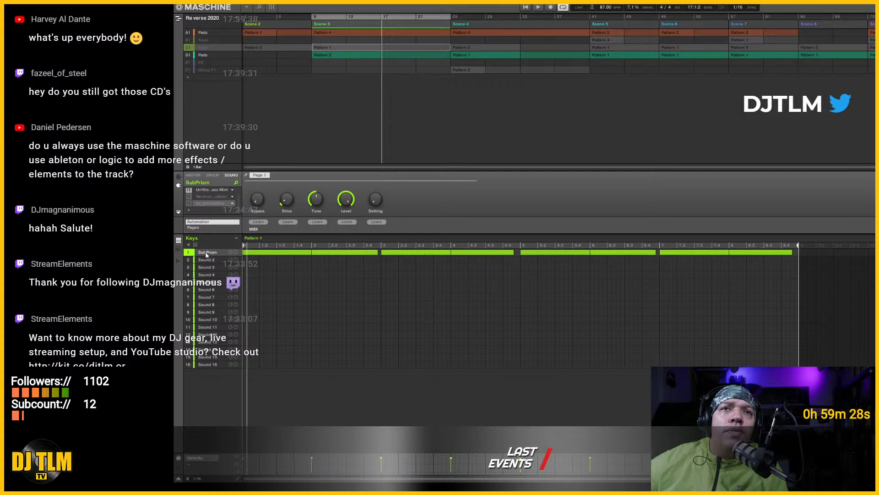
pyautogui.click(189, 47)
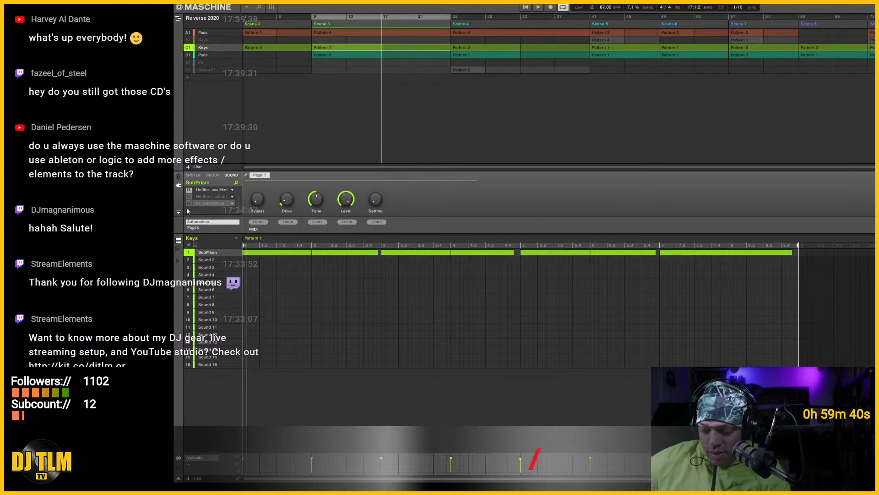
# Solo the C1 Keys group during playback and compare the bass with and without the D1 Pads group.
pyautogui.click(189, 48)
pyautogui.press('space')
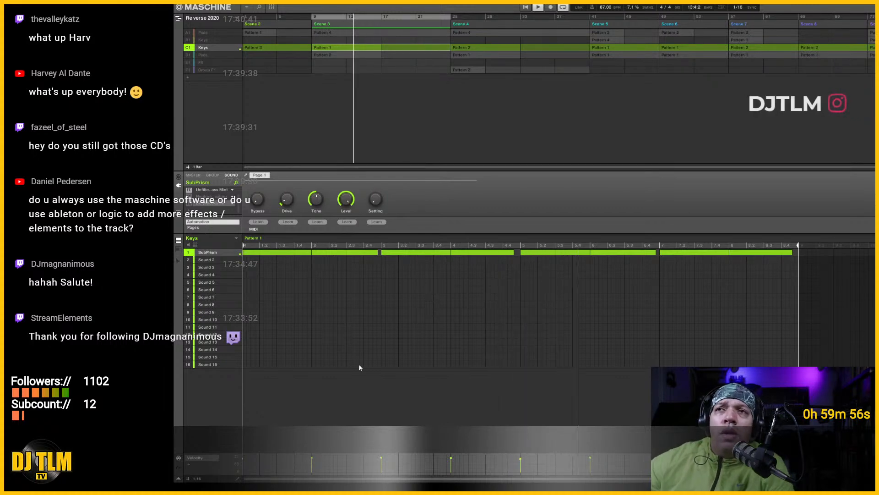
pyautogui.click(188, 56)
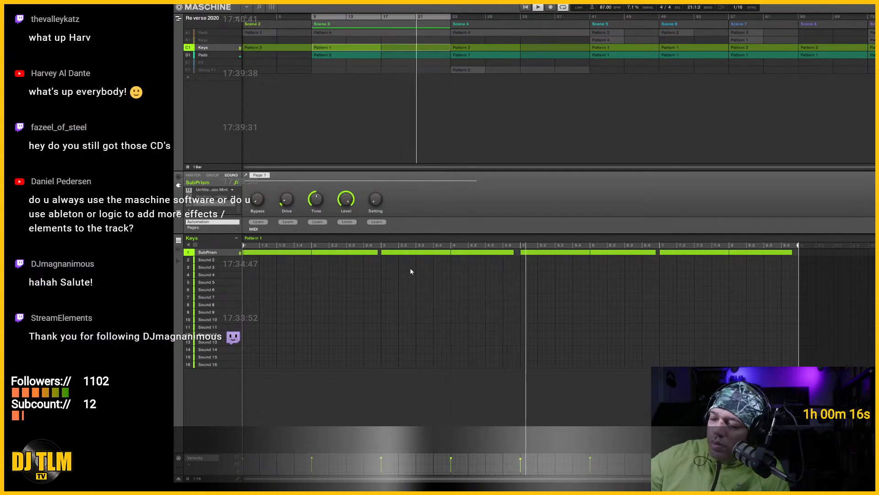
pyautogui.click(191, 49)
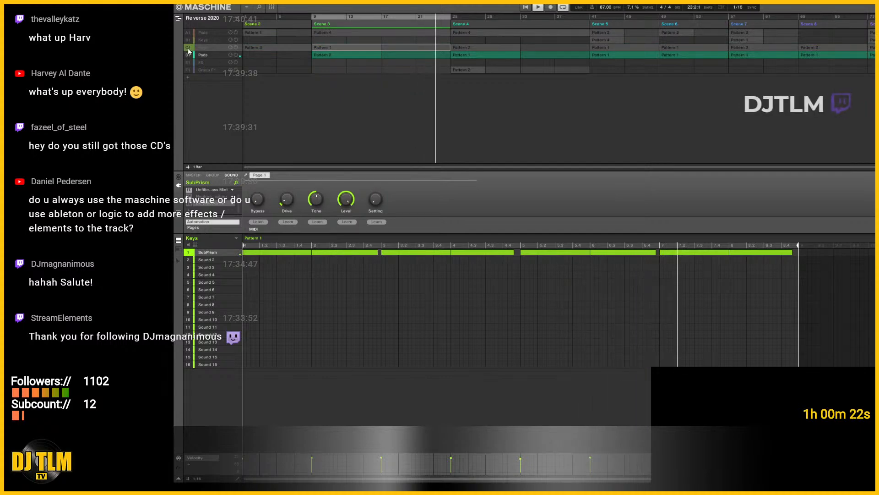
pyautogui.click(187, 49)
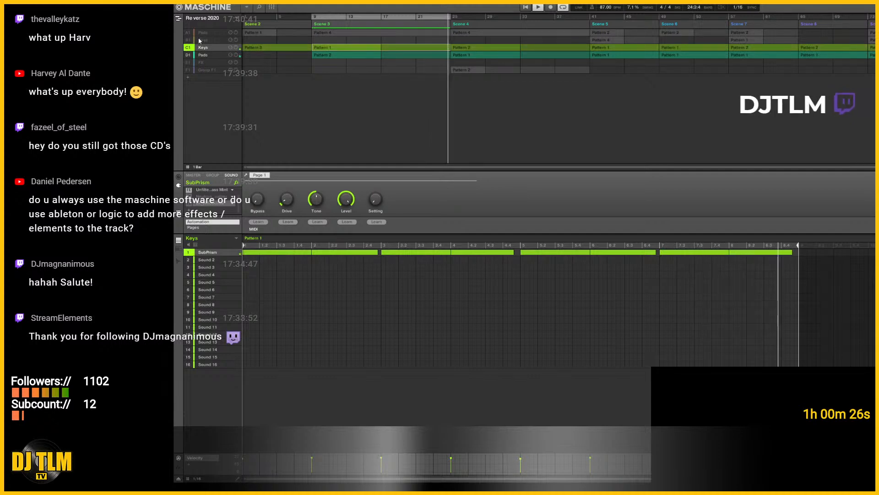
pyautogui.click(188, 55)
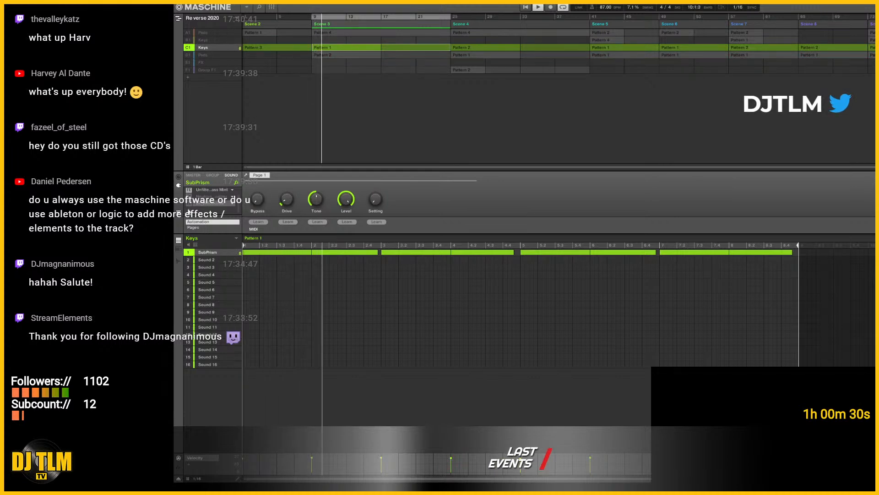
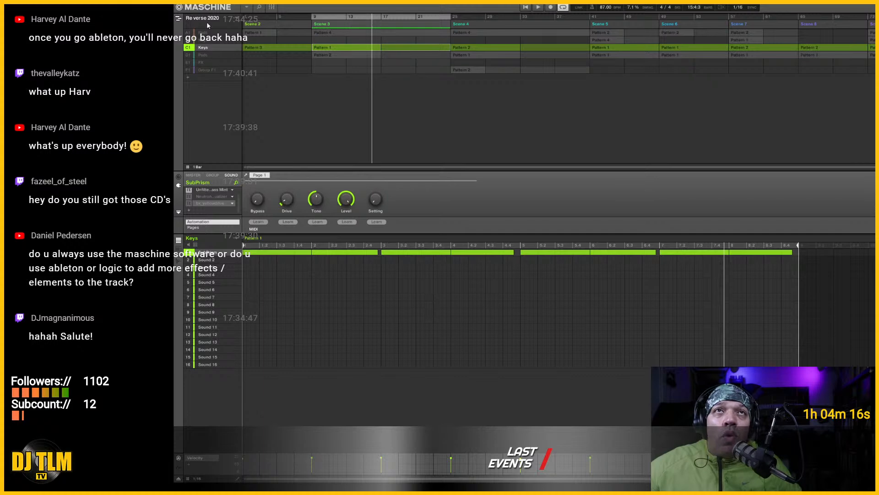
# Add a new group G1 and filter the instrument library to Cloud Supply's Piano / Keys presets.
pyautogui.click(259, 8)
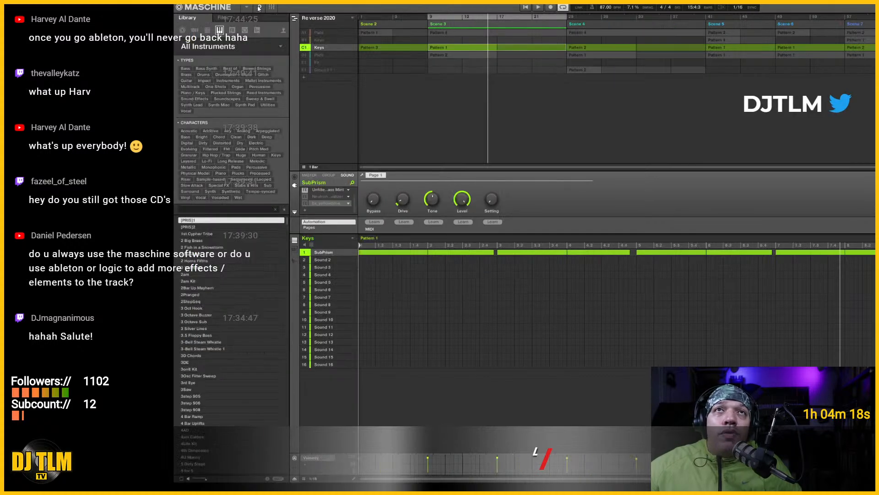
pyautogui.click(304, 77)
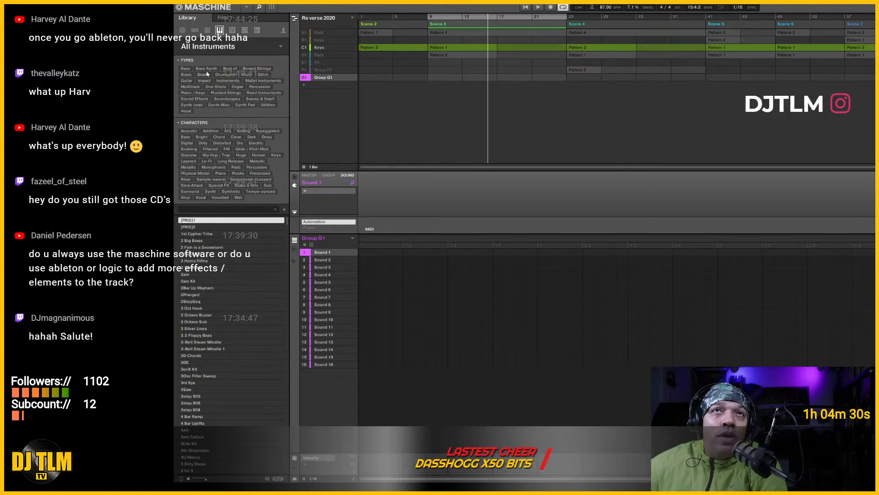
pyautogui.click(216, 47)
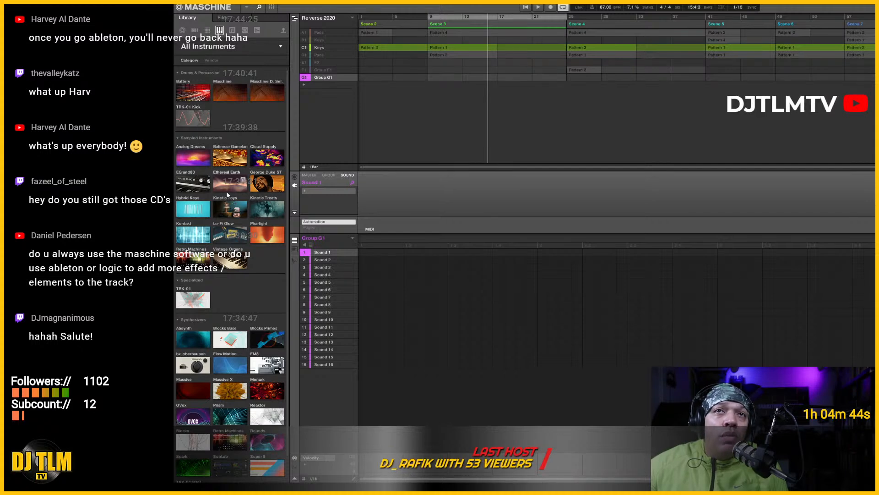
pyautogui.scroll(-2, 225, 197)
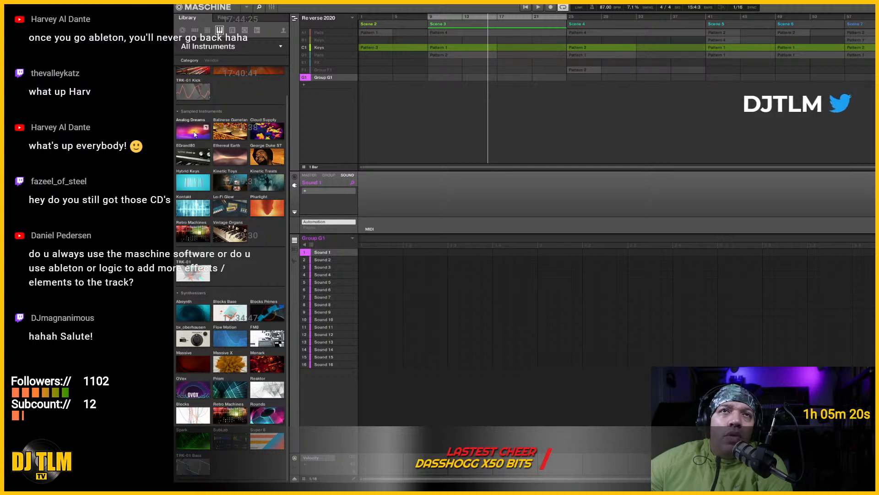
pyautogui.click(269, 135)
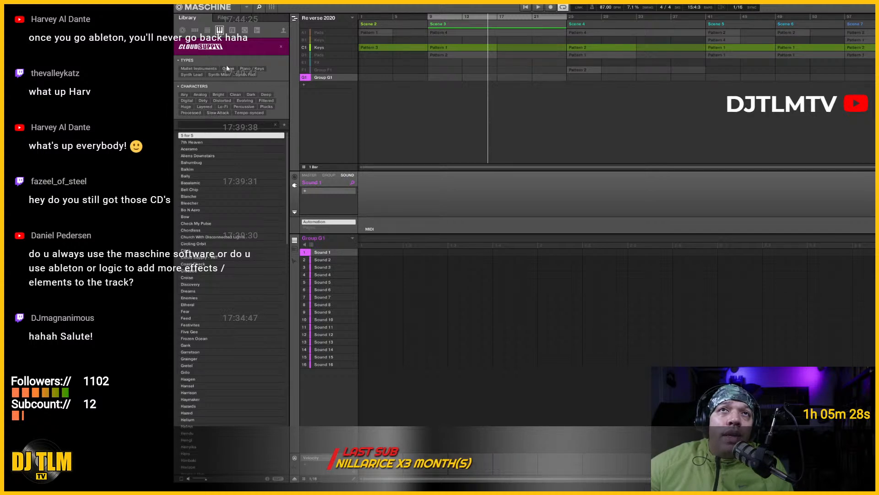
pyautogui.click(252, 68)
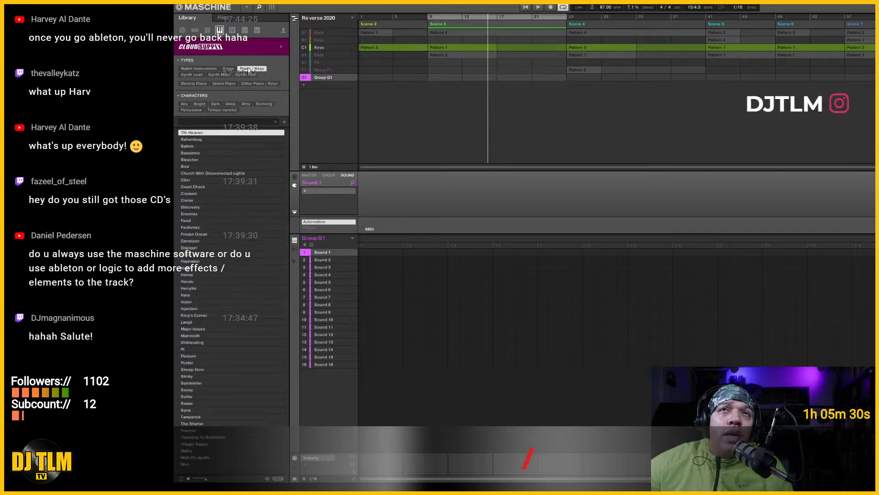
# Load the Cloud Supply preset Bahumbug into the first sound of Group G1 and show its piano roll.
pyautogui.click(196, 139)
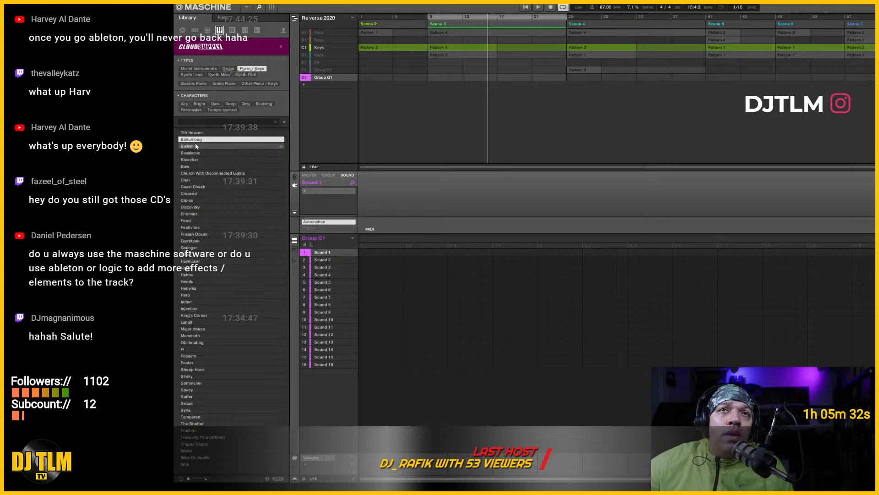
pyautogui.click(191, 147)
pyautogui.click(191, 153)
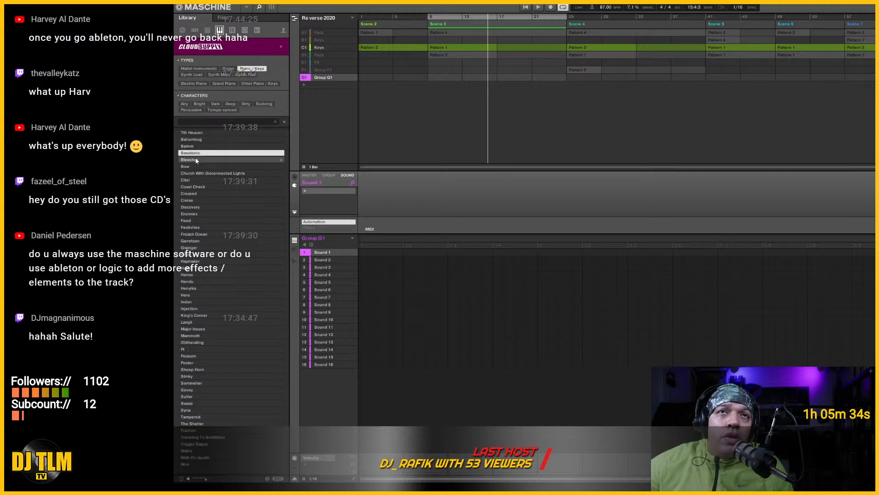
pyautogui.click(191, 160)
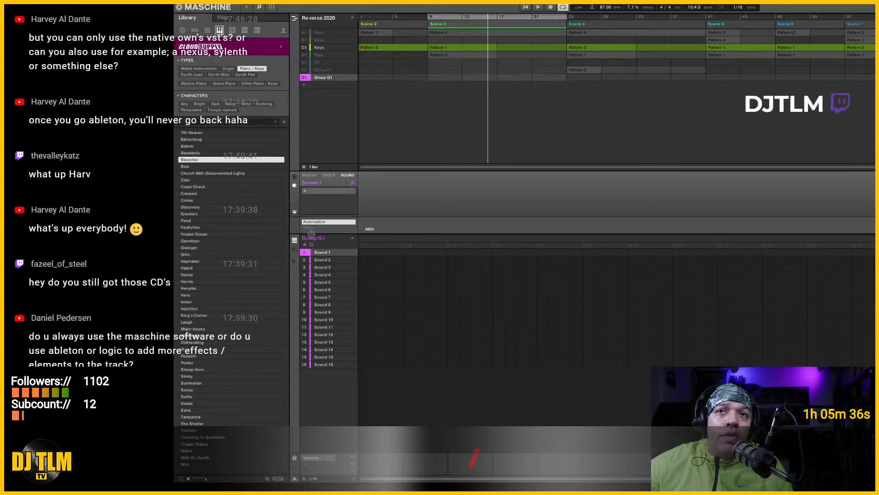
pyautogui.moveTo(322, 253); pyautogui.dragTo(324, 254)
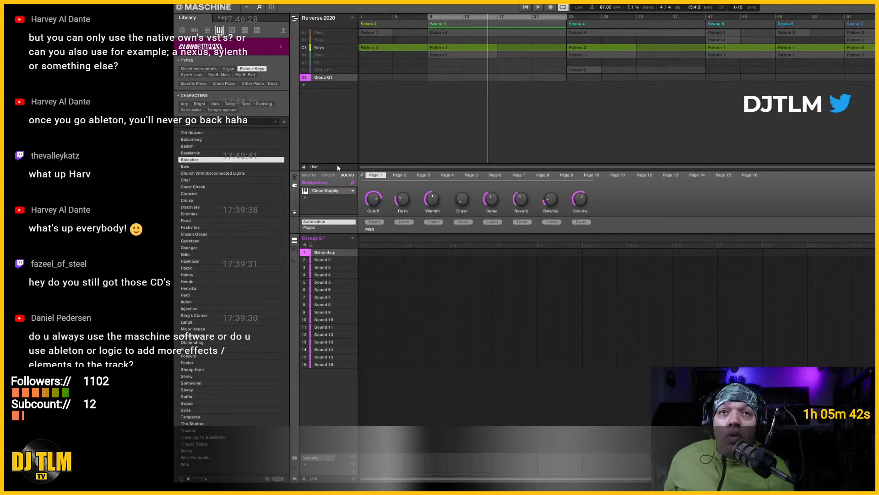
pyautogui.click(295, 249)
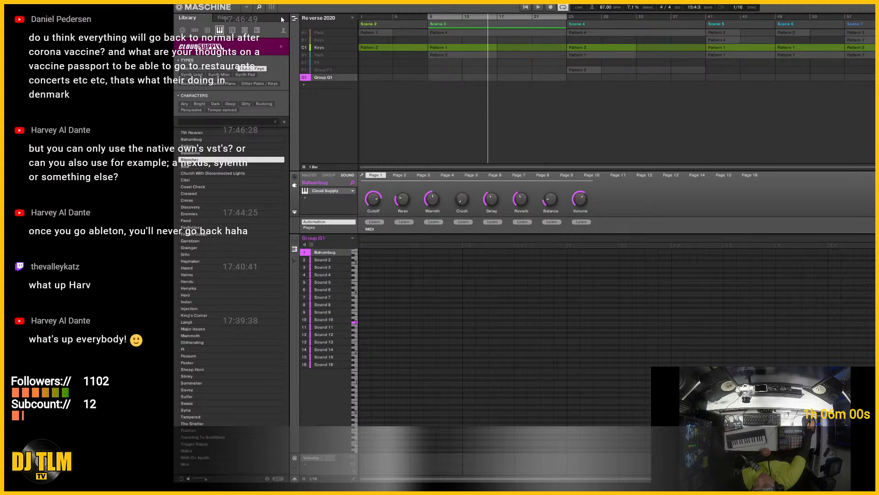
# Hide the library browser and look through the effect plug-ins available for the C1 Keys group's SubPrism sound, including the Waves list.
pyautogui.click(259, 7)
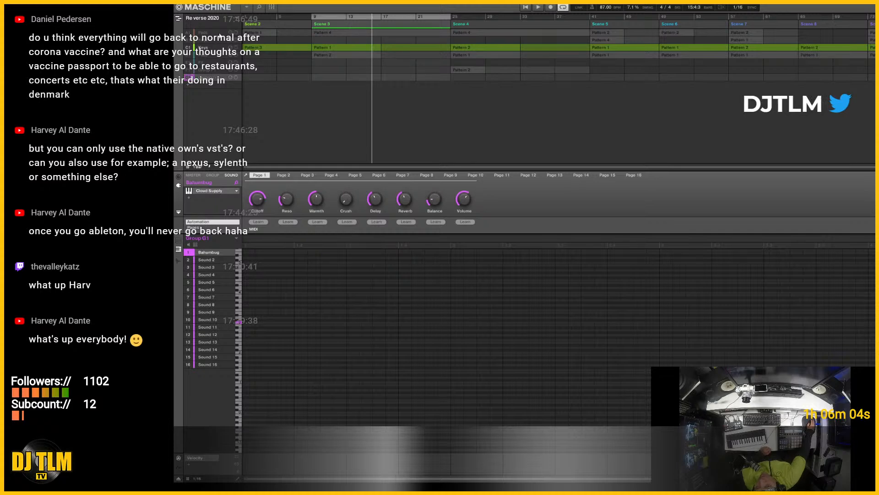
pyautogui.click(214, 50)
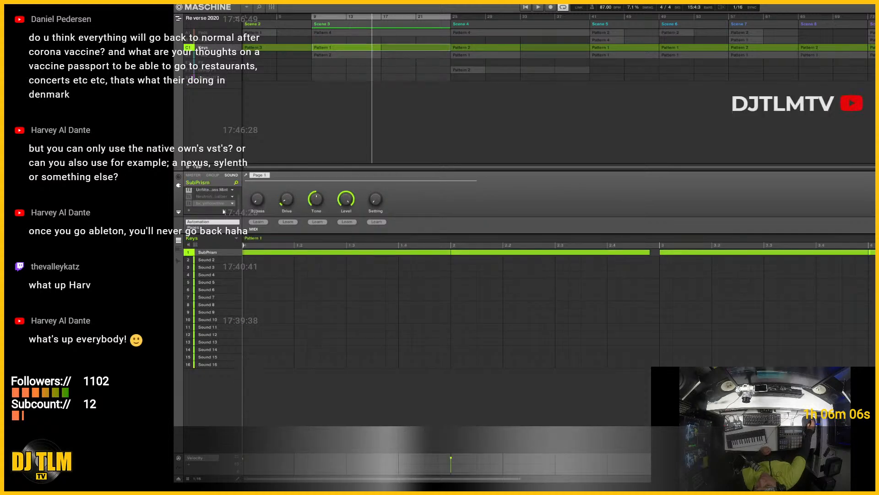
pyautogui.click(190, 212)
pyautogui.moveTo(219, 232)
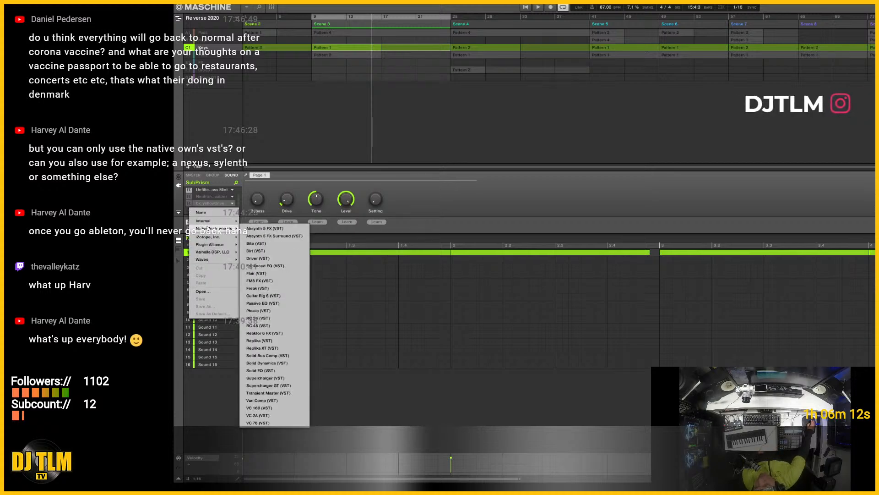
pyautogui.scroll(-5, 280, 154)
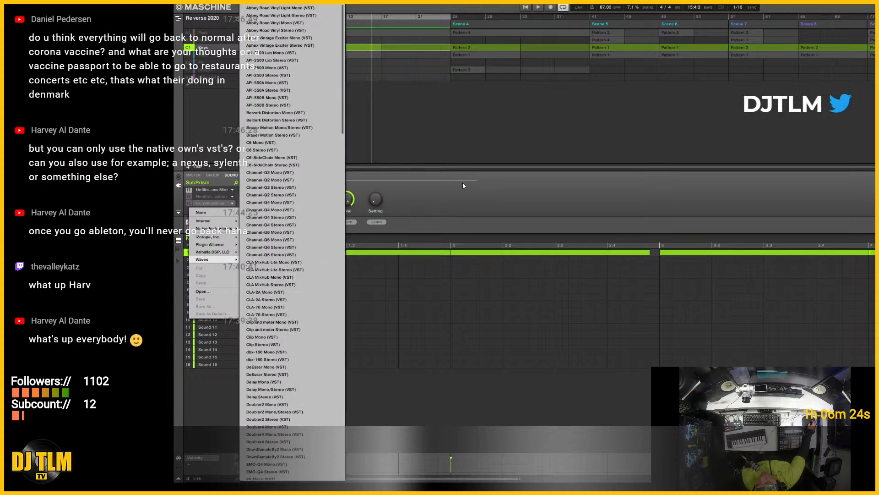
pyautogui.click(475, 196)
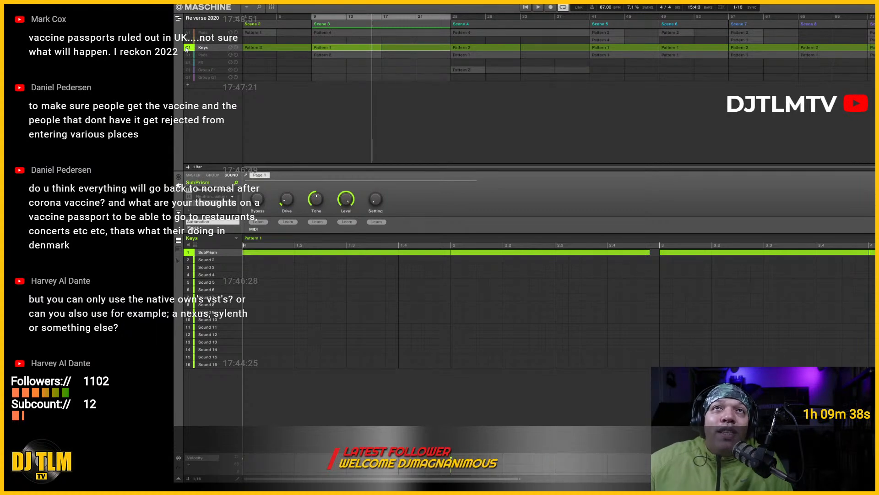
# Unsolo the C1 Keys group and play the full beat, jumping to the starts of Scene 5, Scene 7 and Scene 4.
pyautogui.click(187, 48)
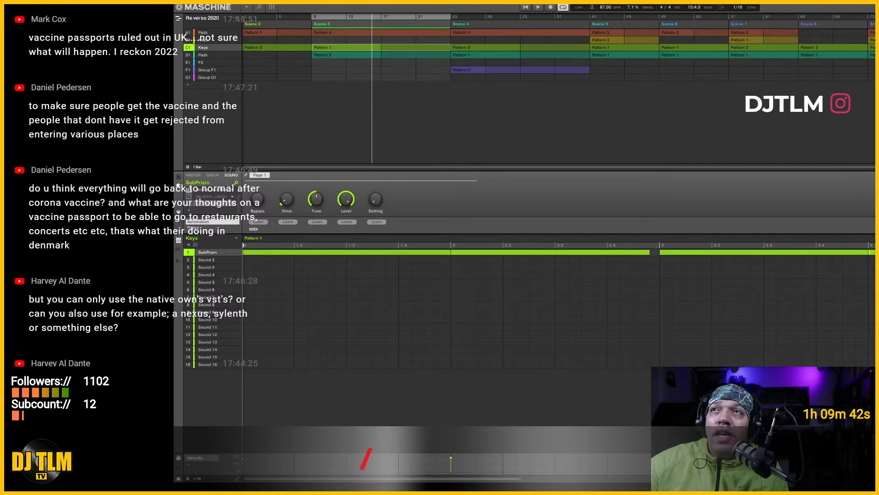
pyautogui.press('space')
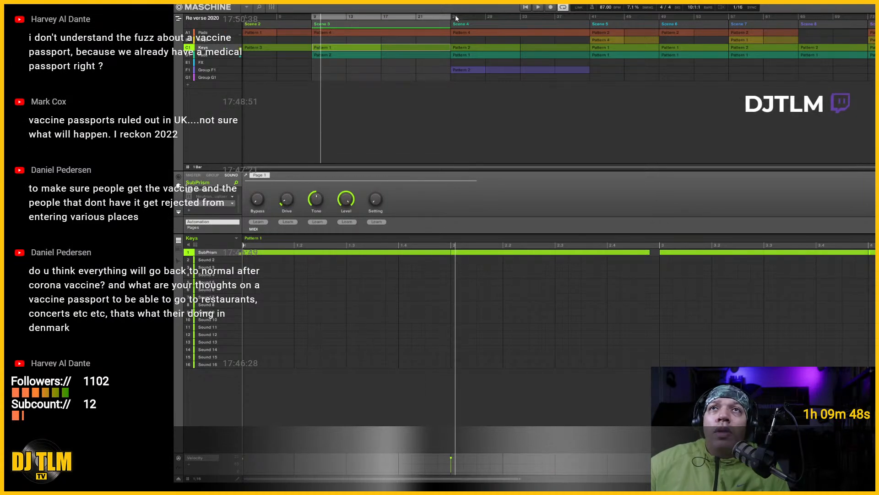
pyautogui.click(590, 17)
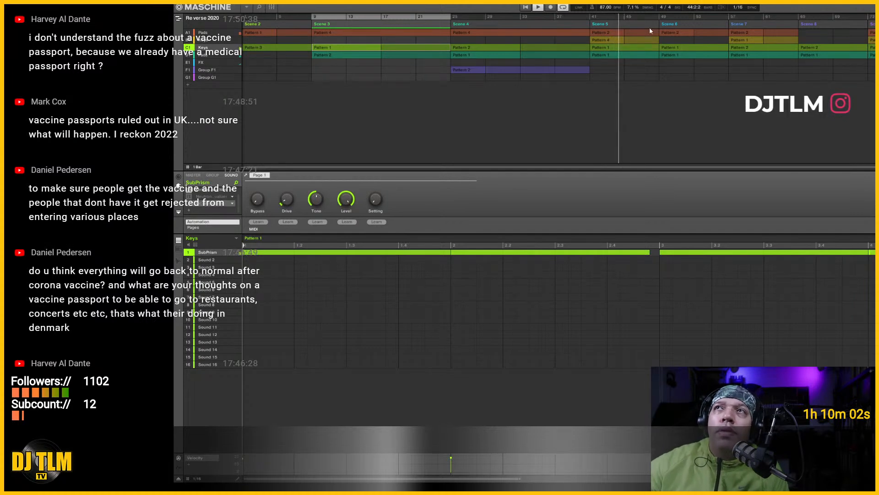
pyautogui.click(728, 17)
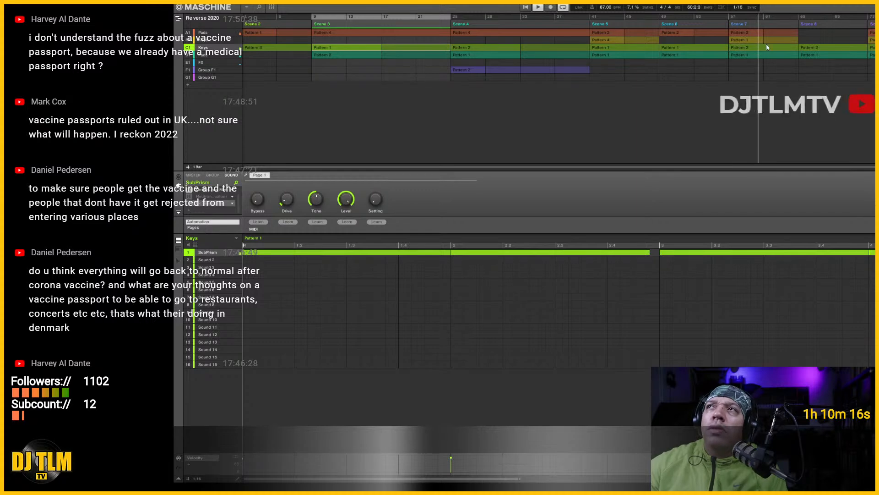
pyautogui.click(454, 17)
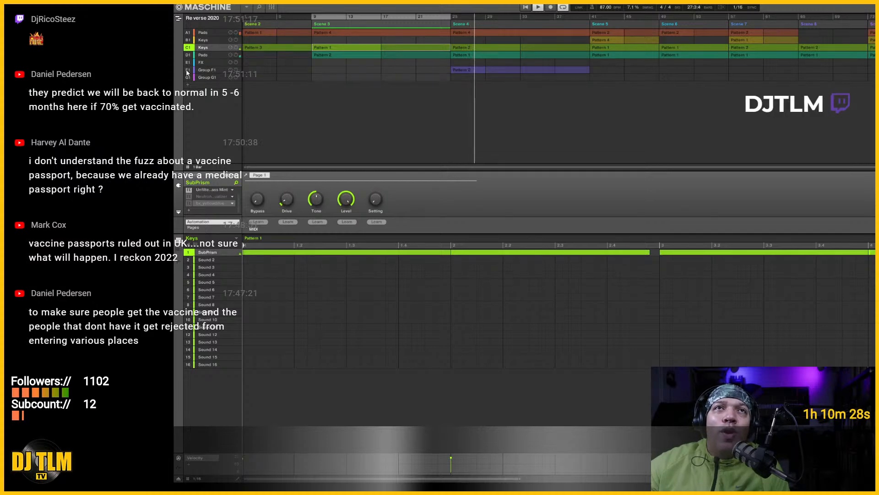
# Solo Group F1 during playback and bypass its group-level Vinyl, bx_bluechorus2 and Valhalla effects.
pyautogui.click(205, 70)
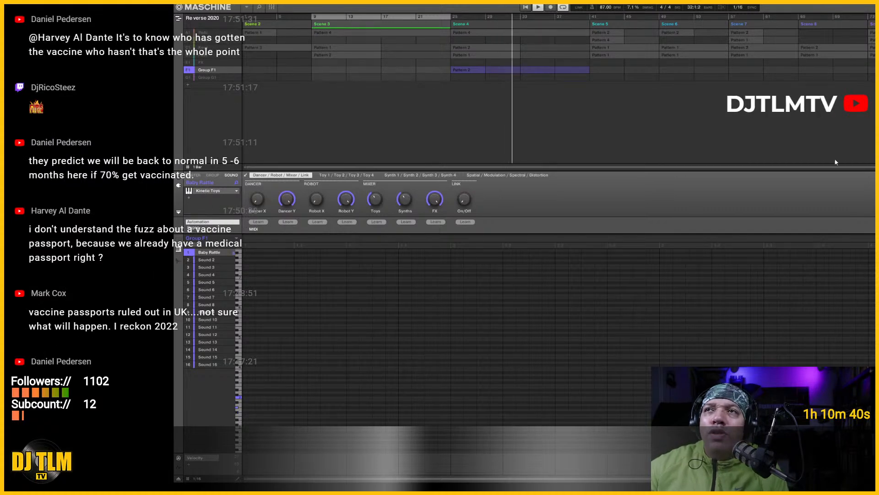
pyautogui.click(214, 175)
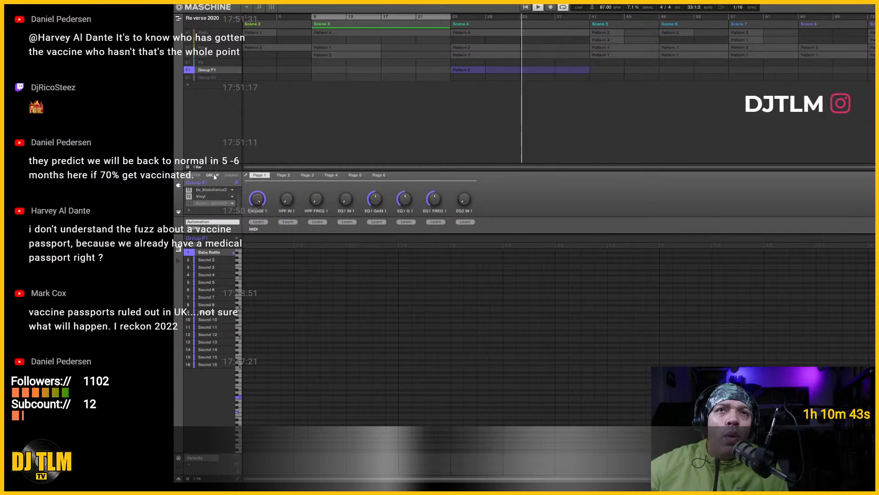
pyautogui.click(189, 196)
pyautogui.click(189, 190)
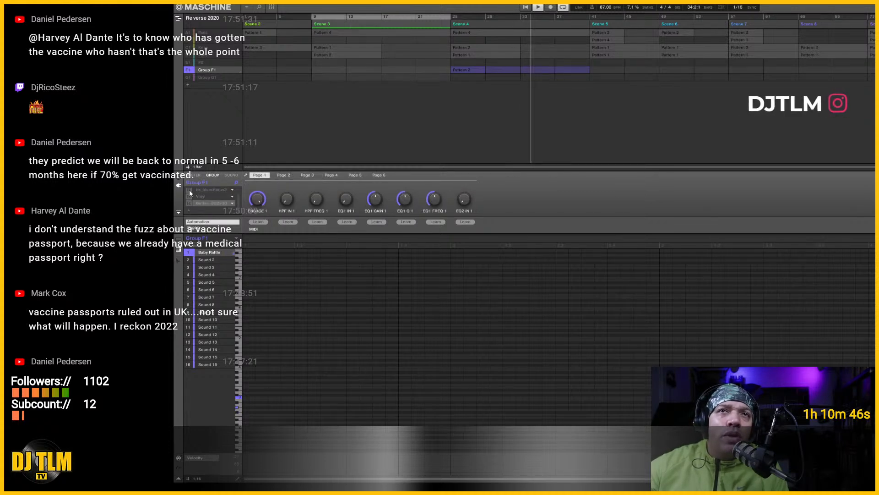
pyautogui.scroll(1, 211, 198)
pyautogui.click(189, 190)
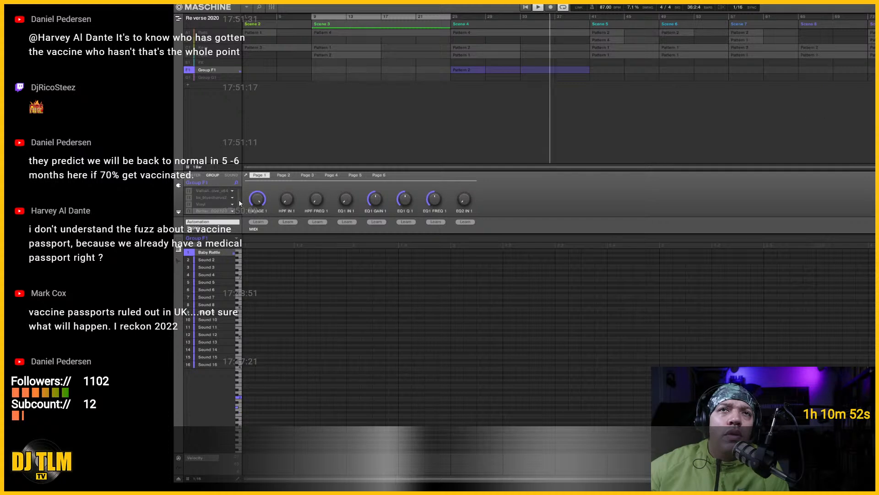
# Re-enable the Valhalla, bx_bluechorus2 and Vinyl effects on Group F1 and show the Vinyl plug-in's parameters.
pyautogui.click(189, 191)
pyautogui.click(189, 197)
pyautogui.click(188, 204)
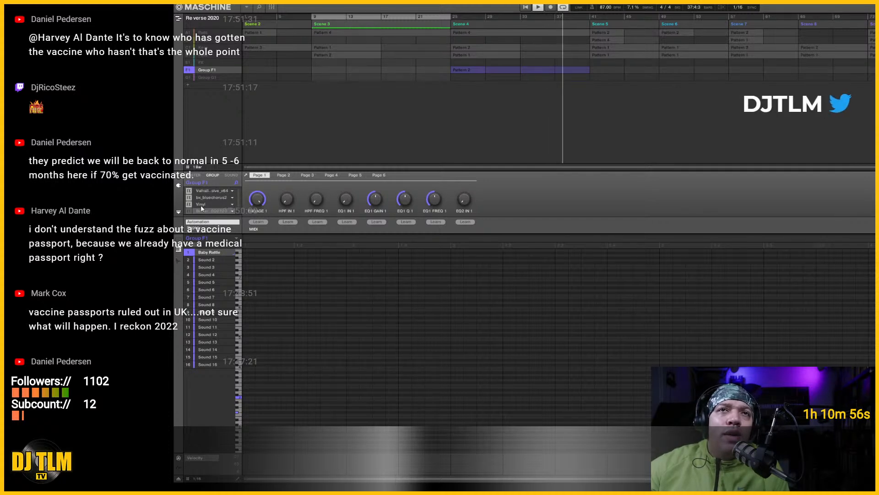
pyautogui.click(201, 204)
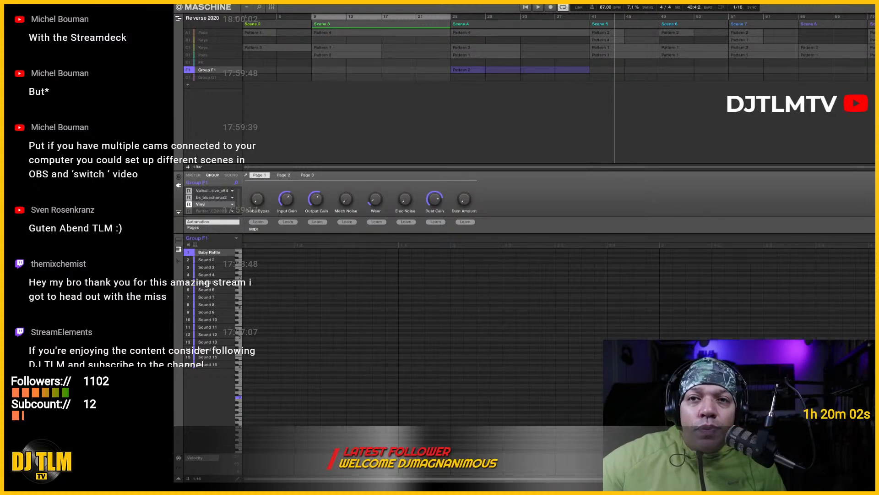
# Switch to the Premiere Pro project and show the FilmConvert Pro effect settings of the Adjustment Layer on the timeline.
pyautogui.hotkey('alt', 'Tab')
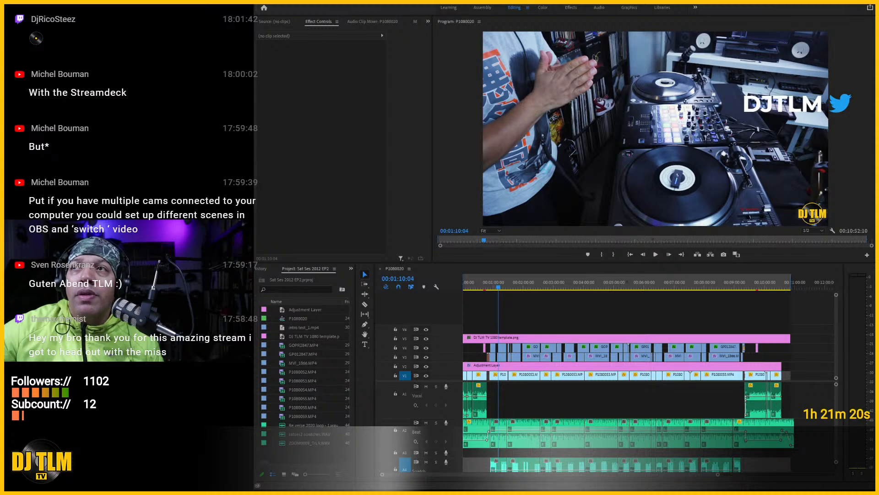
pyautogui.hotkey('shift', '5')
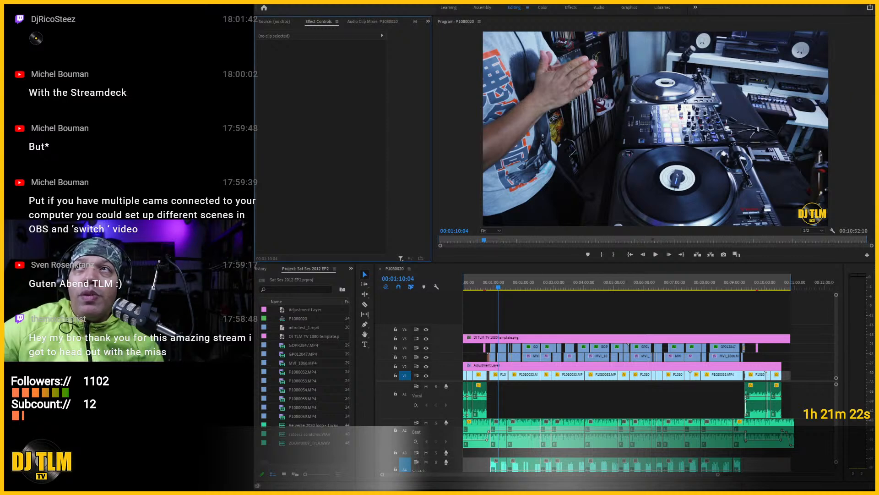
pyautogui.moveTo(875, 49)
pyautogui.mouseDown()
pyautogui.moveTo(710, 50)
pyautogui.moveTo(875, 58)
pyautogui.mouseUp()
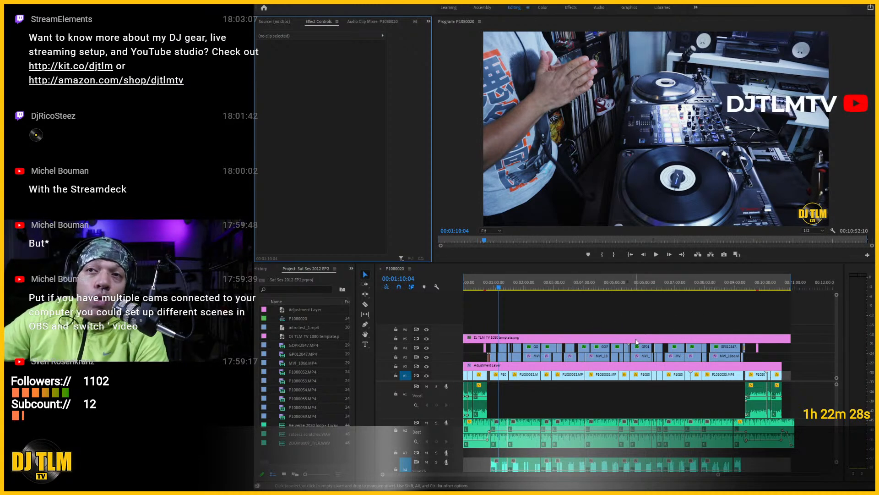
pyautogui.scroll(-1, 637, 348)
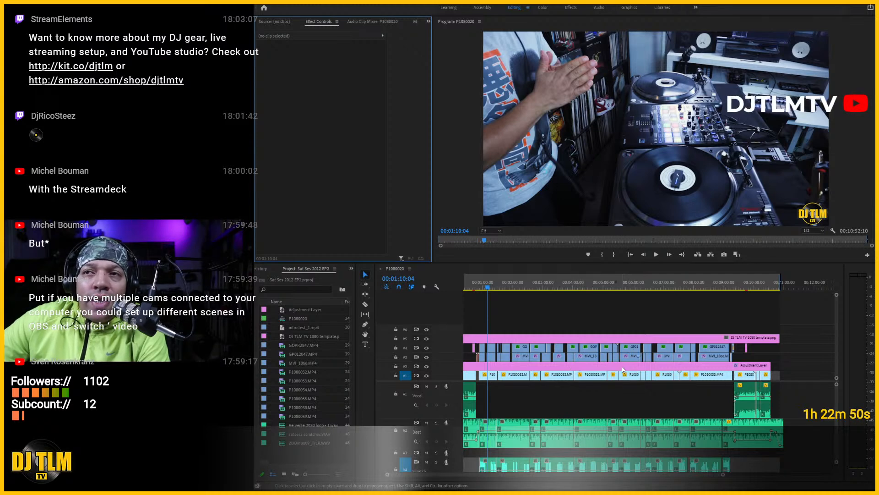
pyautogui.click(586, 367)
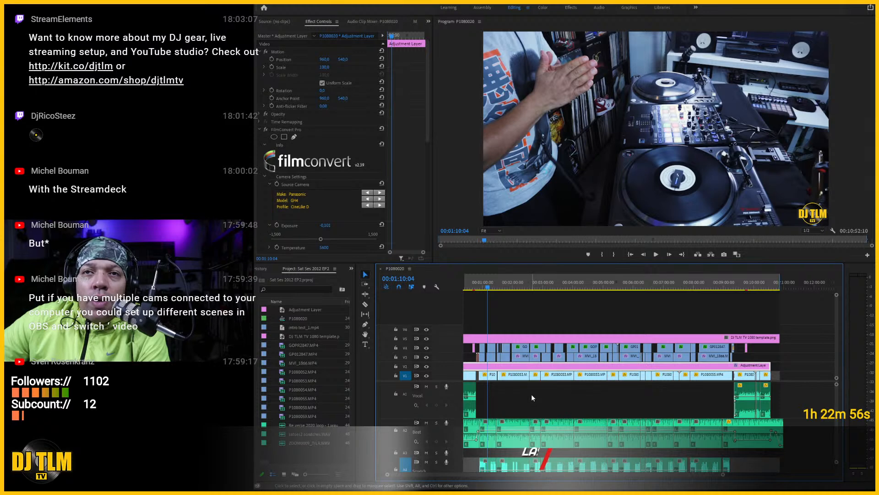
# Play the sequence from its start through the opening and stop during the talking intro at about 24 seconds.
pyautogui.click(629, 254)
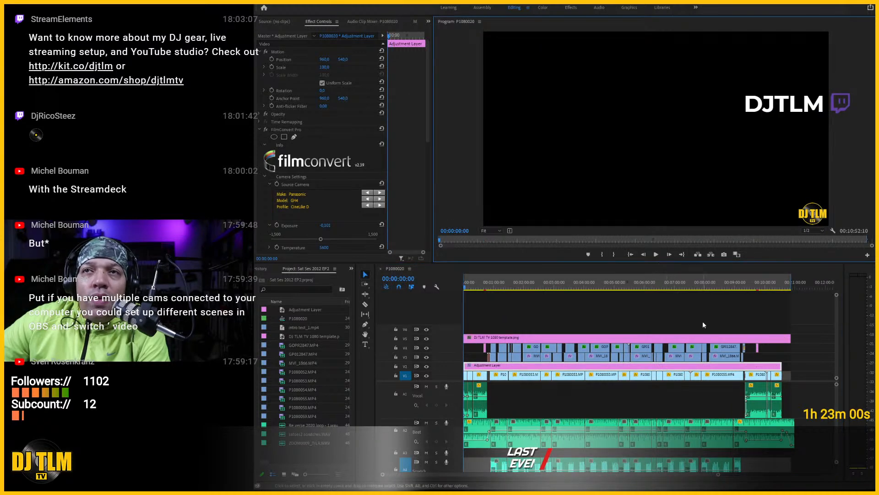
pyautogui.click(656, 255)
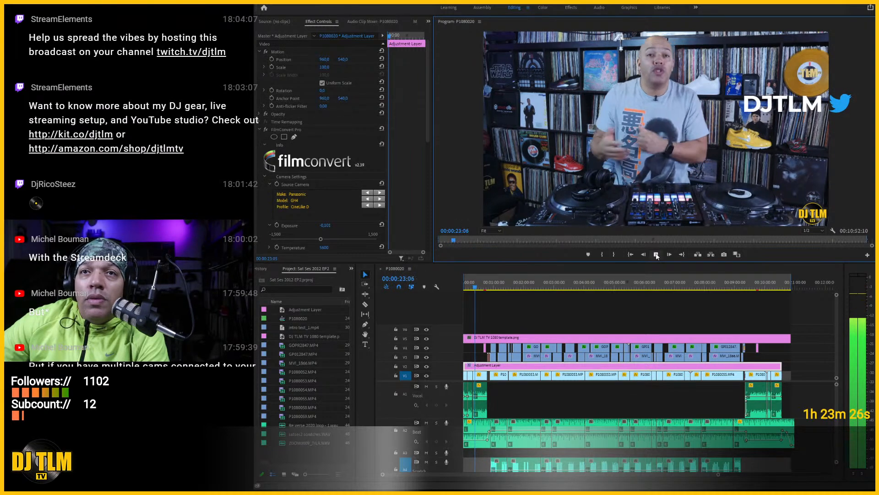
pyautogui.click(657, 254)
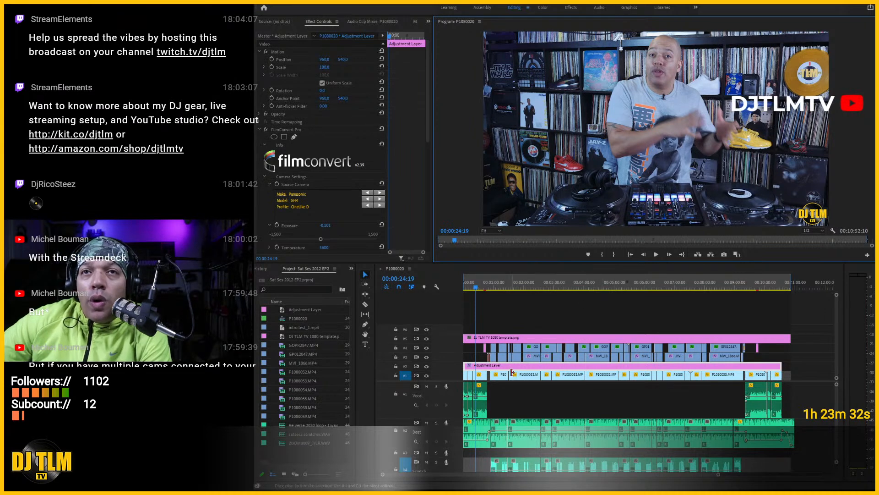
# Select the talking-intro clip, solo the Vocal audio track and play it for a few seconds.
pyautogui.click(485, 376)
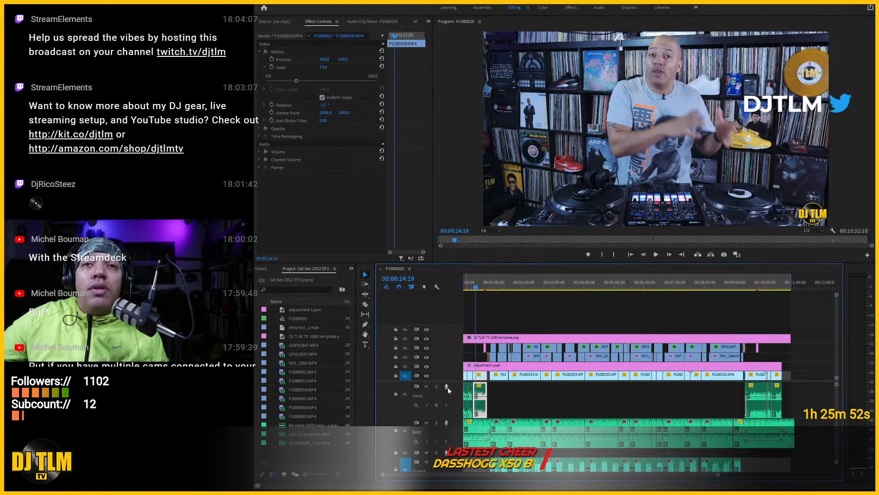
pyautogui.click(436, 386)
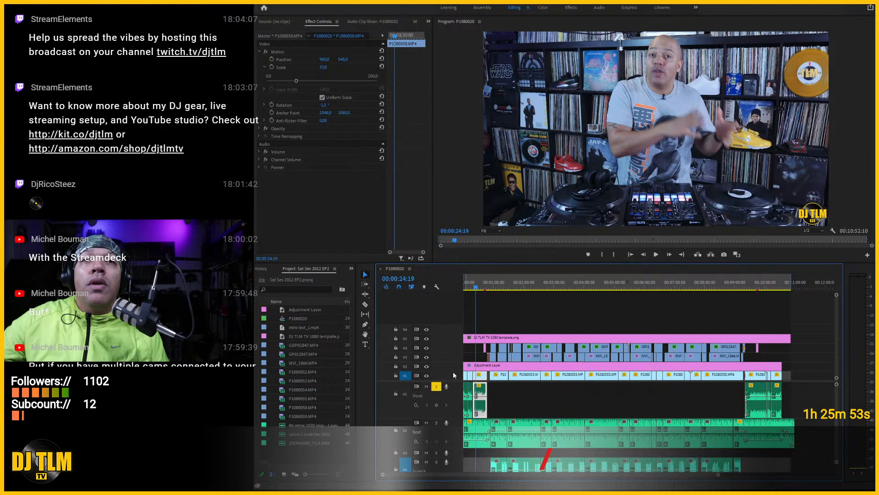
pyautogui.click(656, 255)
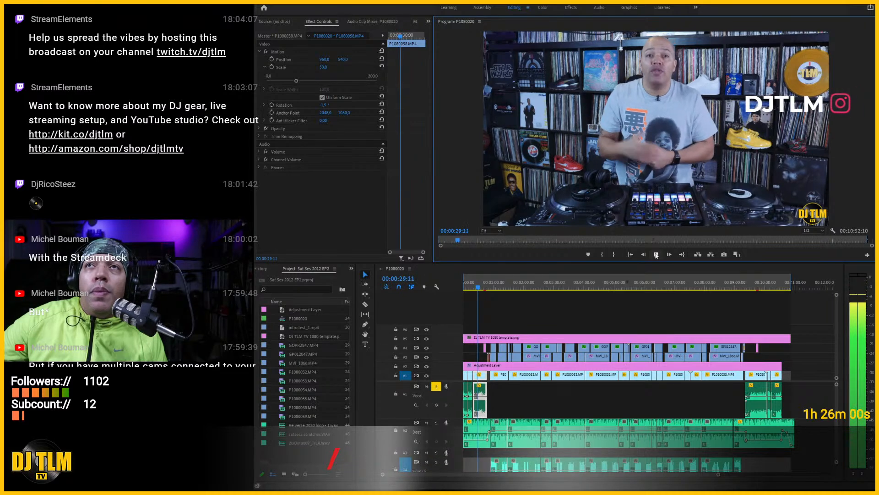
pyautogui.click(656, 255)
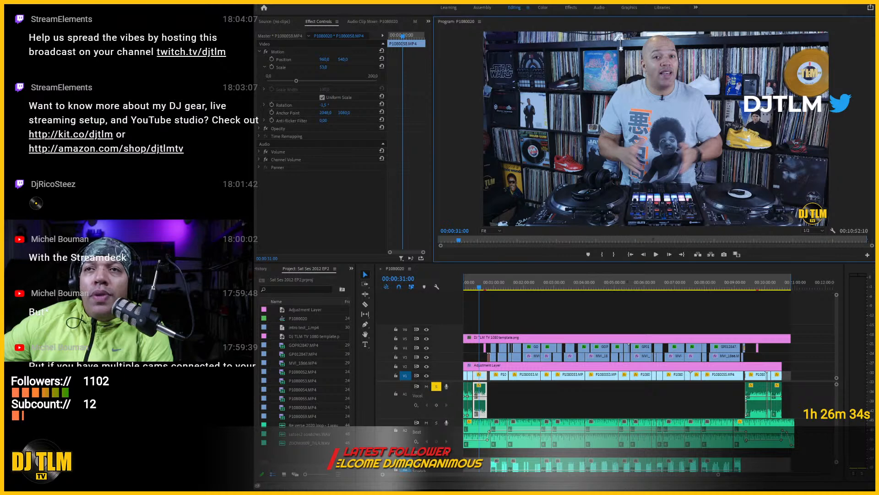
# Move the solo from the Vocal track to the Beat track and play the beat under the talking intro.
pyautogui.hotkey('shift', '4')
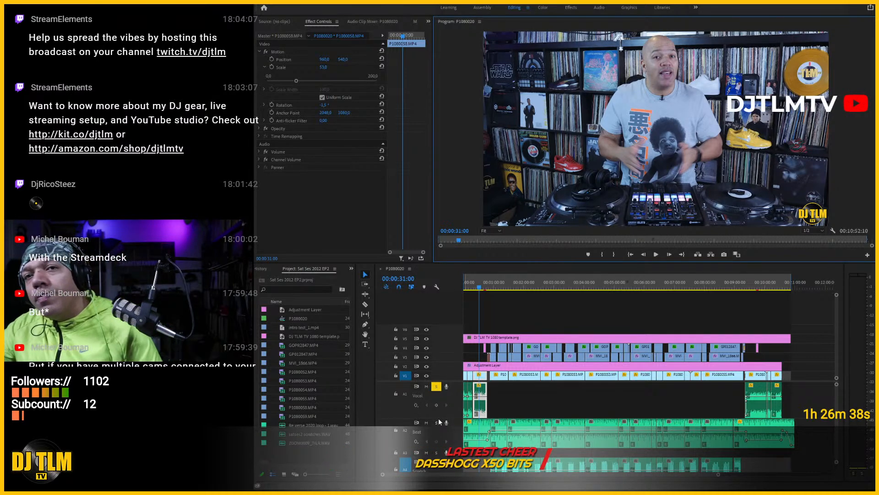
pyautogui.click(436, 387)
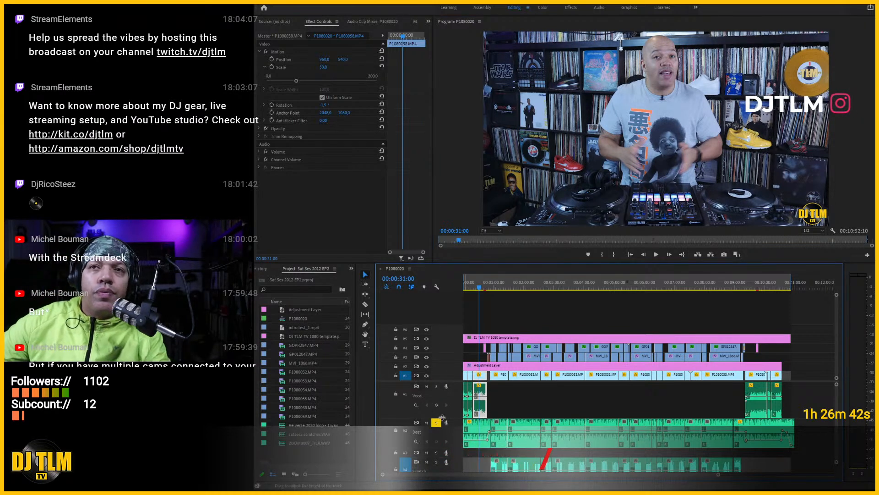
pyautogui.press('space')
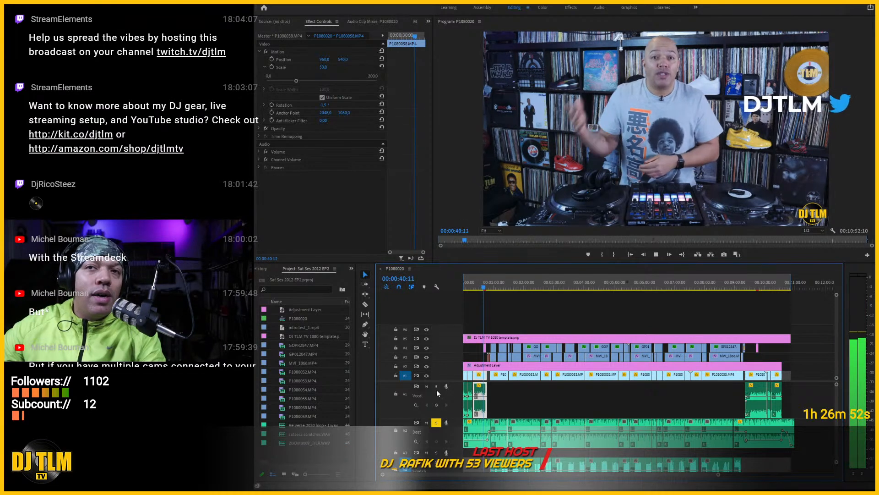
pyautogui.press('space')
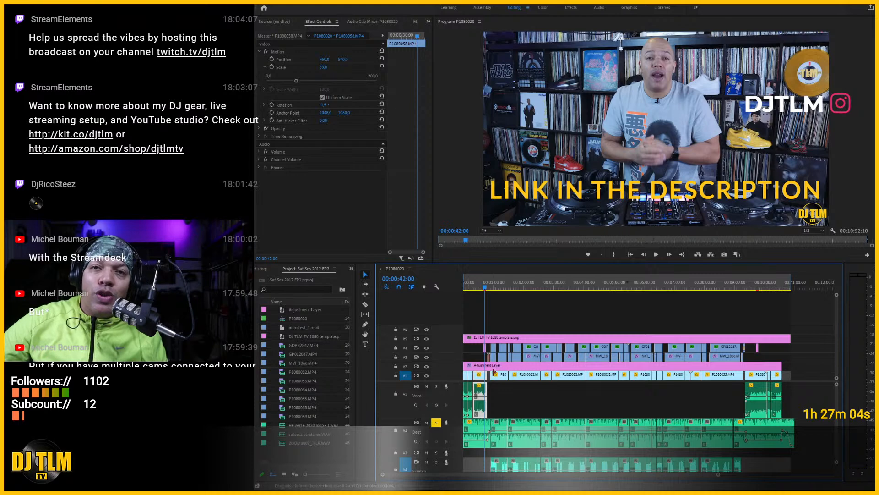
# Examine the Beat track's volume rise at the end of the talking intro and play the soloed beat from about 45 seconds.
pyautogui.moveTo(718, 475); pyautogui.dragTo(559, 474)
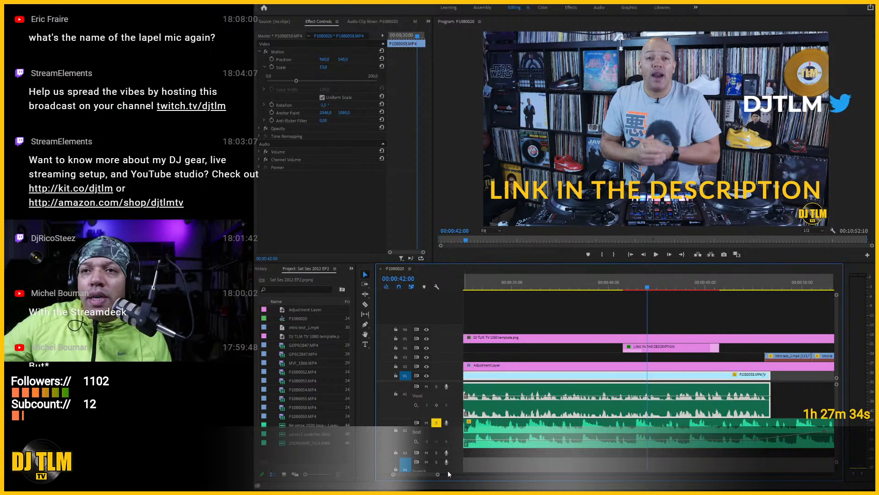
pyautogui.moveTo(426, 473); pyautogui.dragTo(429, 473)
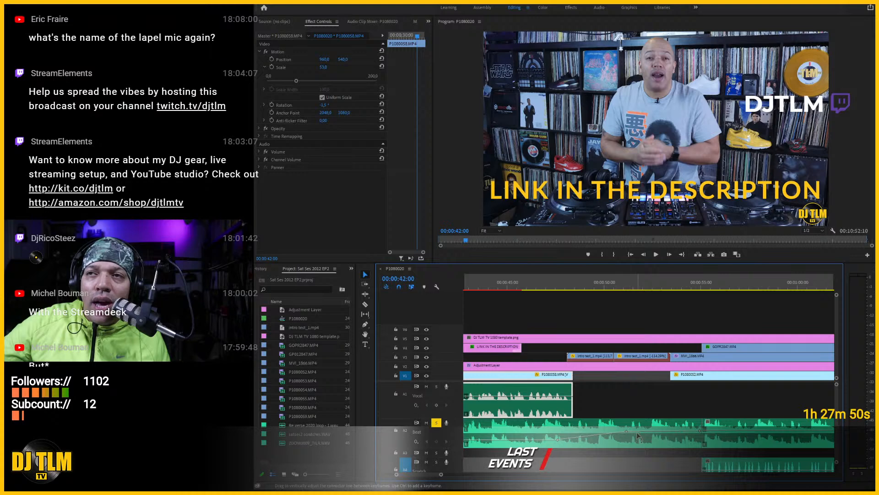
pyautogui.click(559, 286)
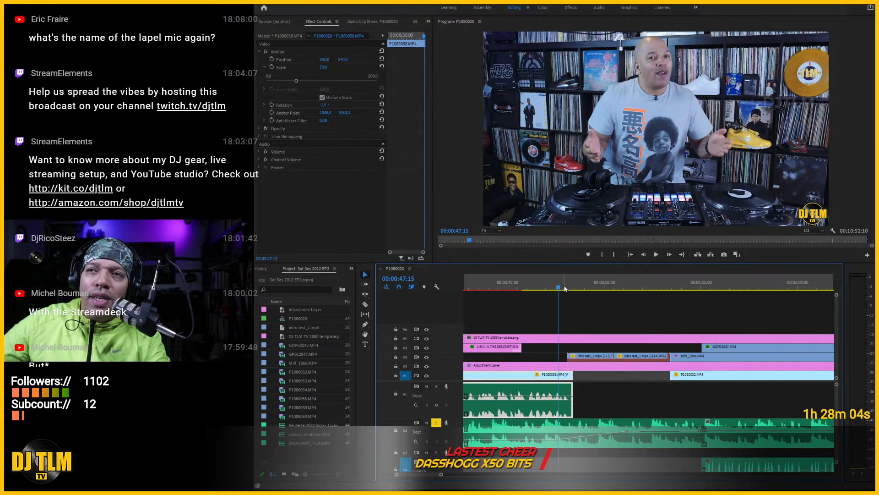
pyautogui.click(542, 285)
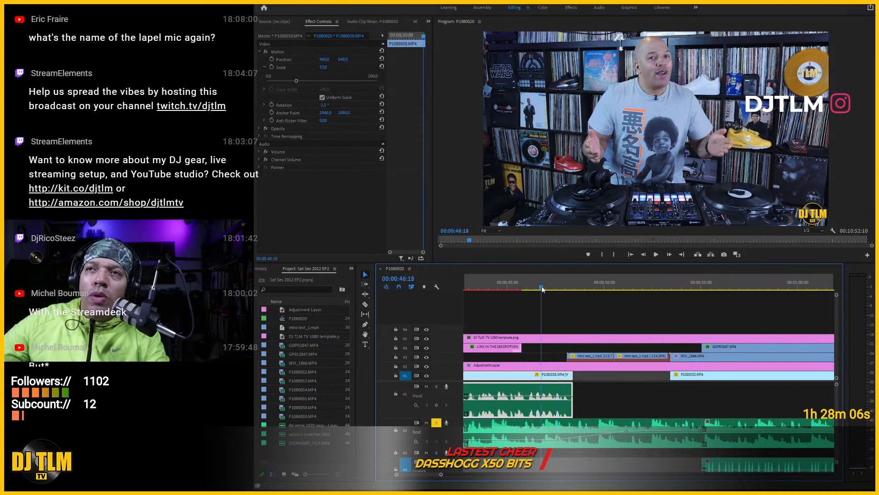
pyautogui.click(506, 288)
pyautogui.press('space')
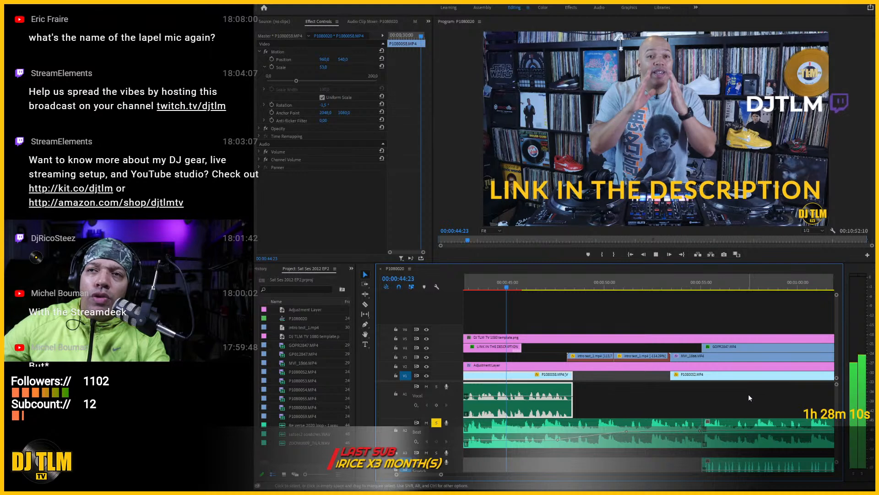
pyautogui.press('space')
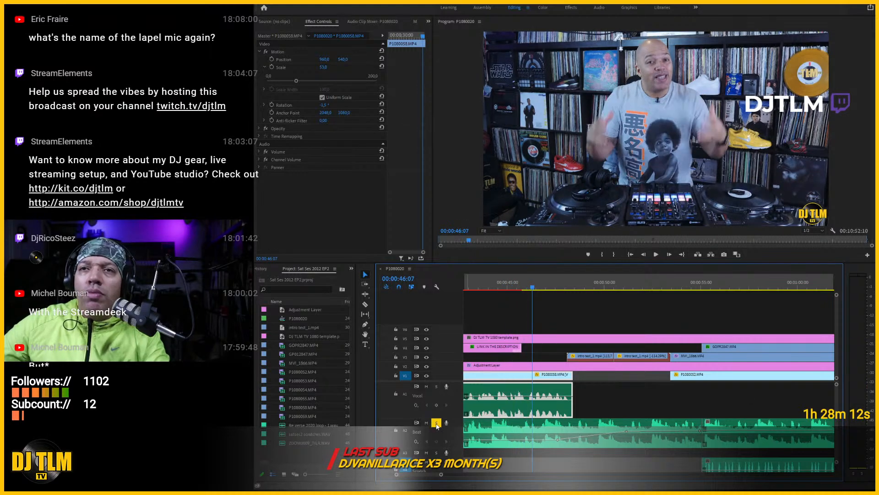
# Unsolo the Beat track and play the full mix from about 45 seconds through the intro titles into the scratch routine.
pyautogui.click(515, 287)
pyautogui.press('space')
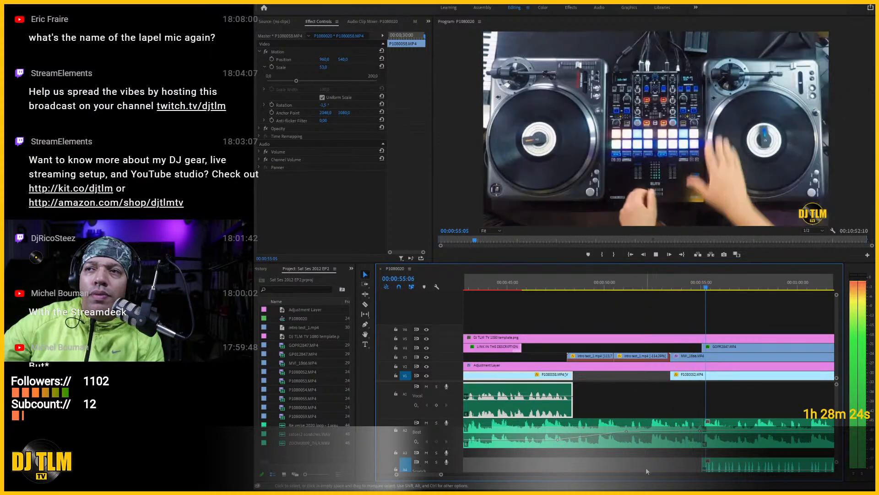
pyautogui.moveTo(418, 473); pyautogui.dragTo(421, 471)
pyautogui.scroll(-5, 479, 473)
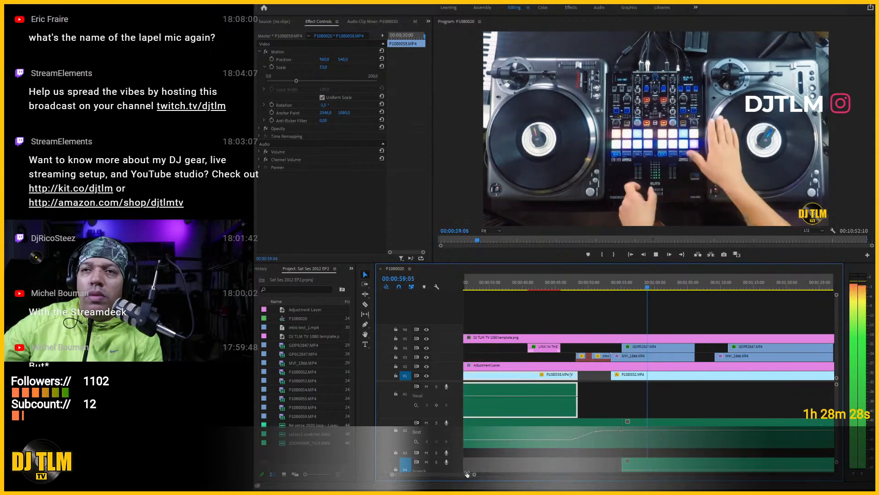
# Stop playback, park the playhead at the start of the scratch routine at about 54 seconds and select the MVI_1866.MP4 clip there.
pyautogui.scroll(-3, 479, 472)
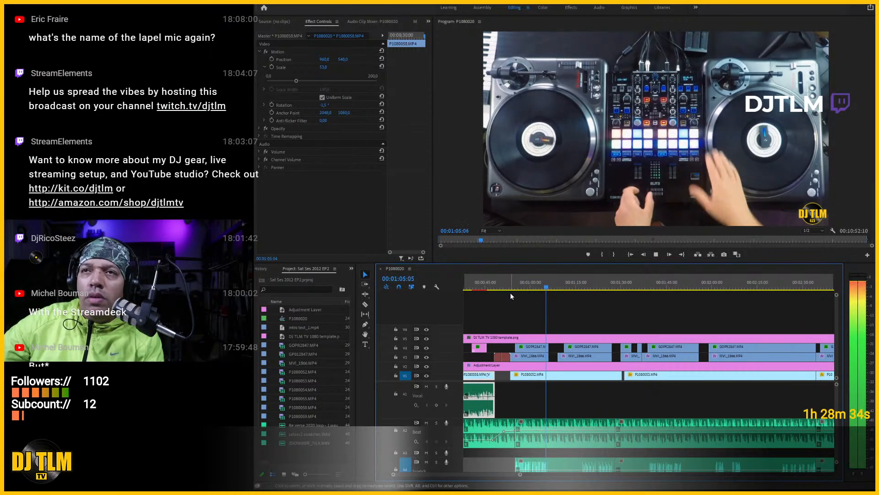
pyautogui.click(509, 280)
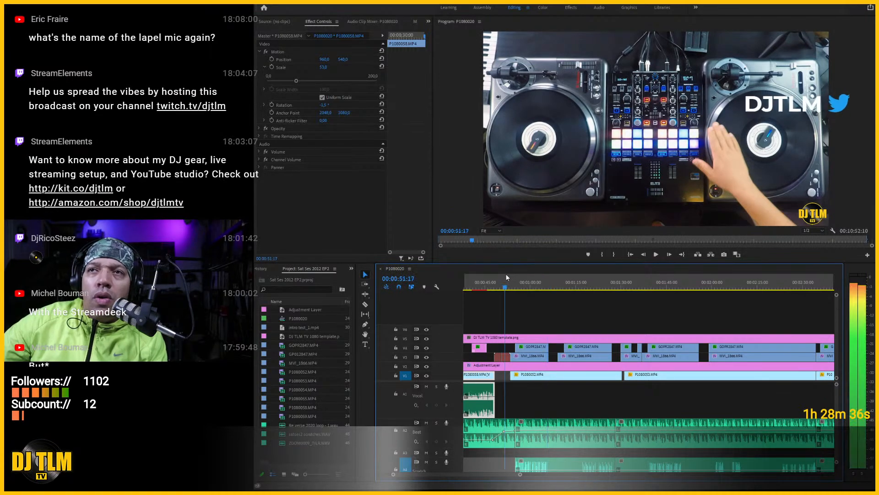
pyautogui.click(512, 278)
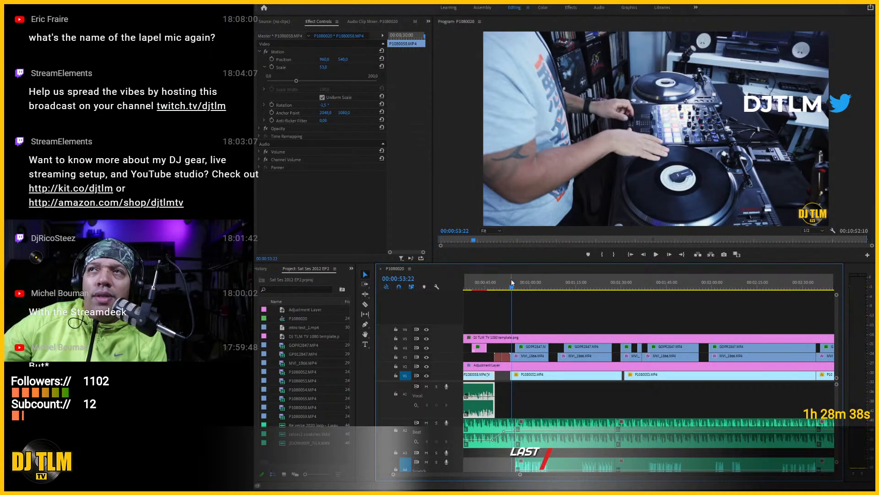
pyautogui.click(530, 361)
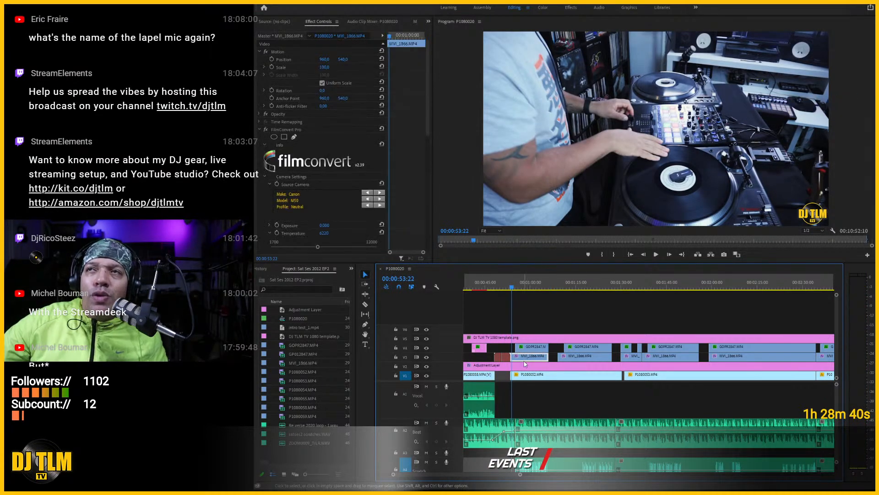
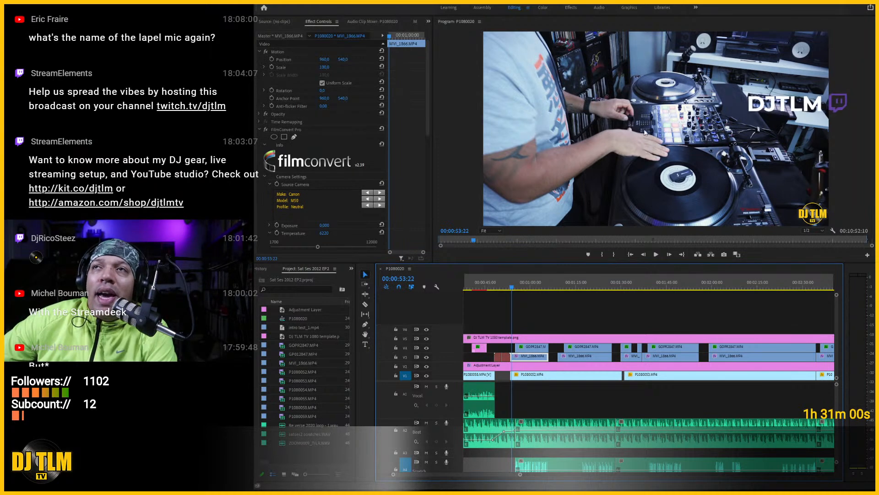
# Play the opening of the scratch routine from about 54 seconds in two short bursts.
pyautogui.click(656, 254)
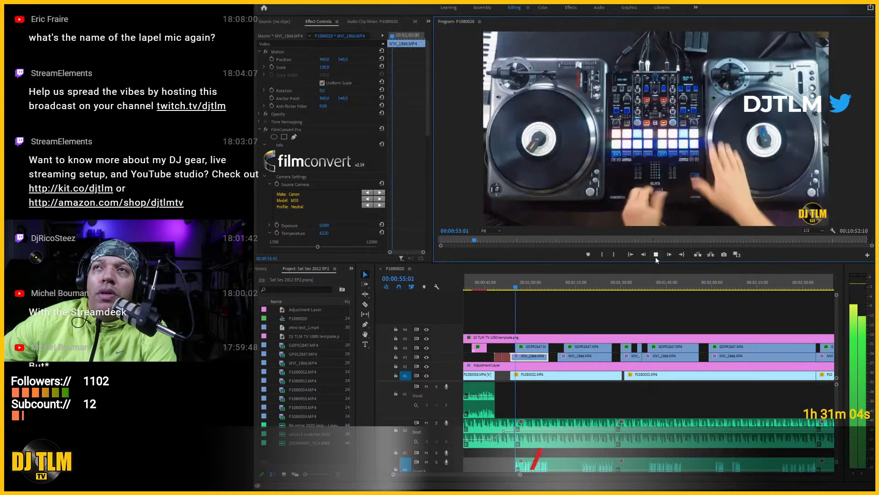
pyautogui.click(655, 254)
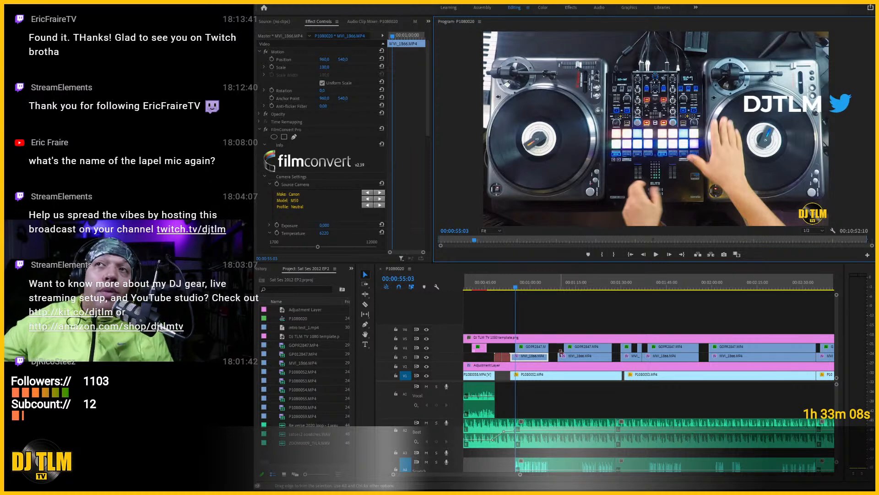
pyautogui.click(656, 254)
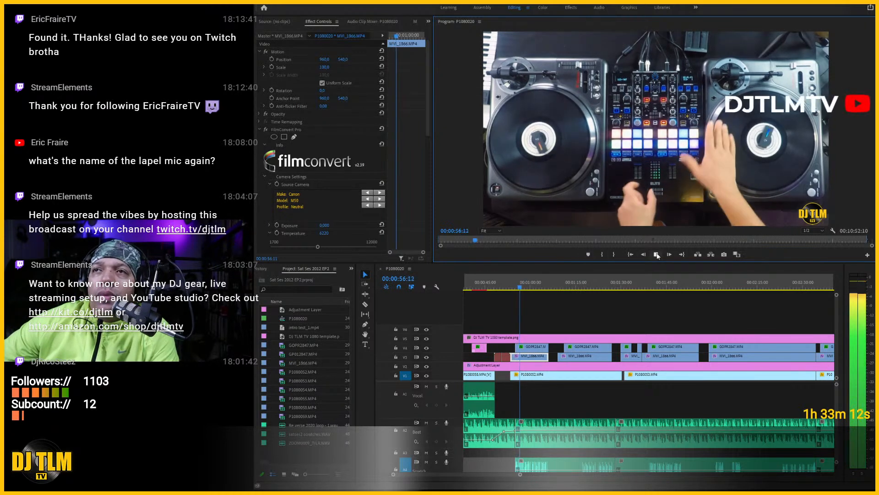
pyautogui.click(657, 255)
# Solo the Scratch audio track, select the first routine's clips and play the isolated scratches from about 57 seconds.
pyautogui.scroll(-1, 566, 389)
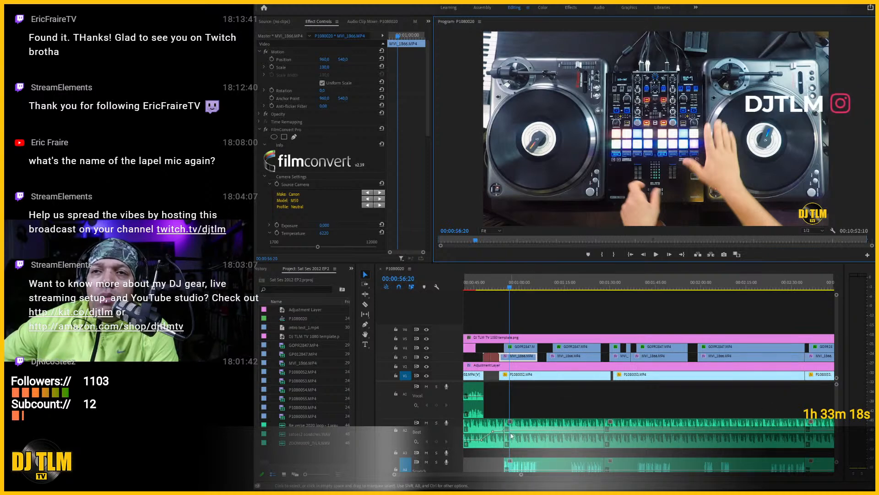
pyautogui.click(437, 462)
pyautogui.click(528, 463)
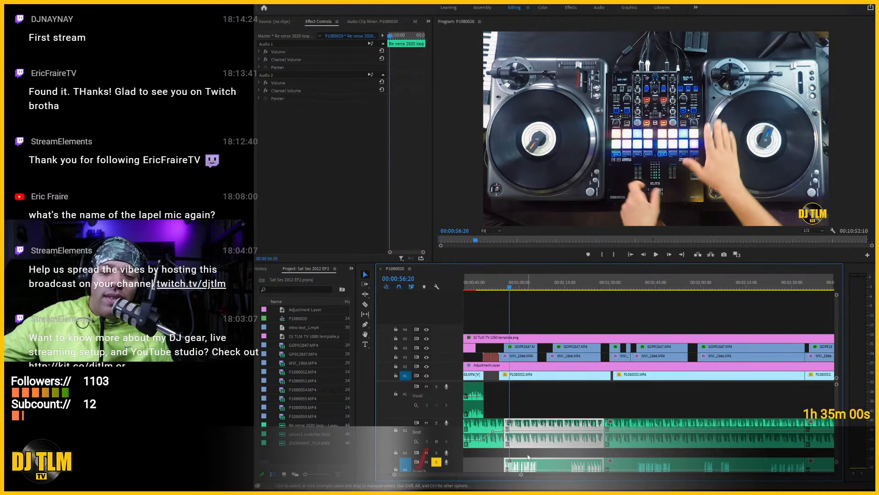
pyautogui.press('space')
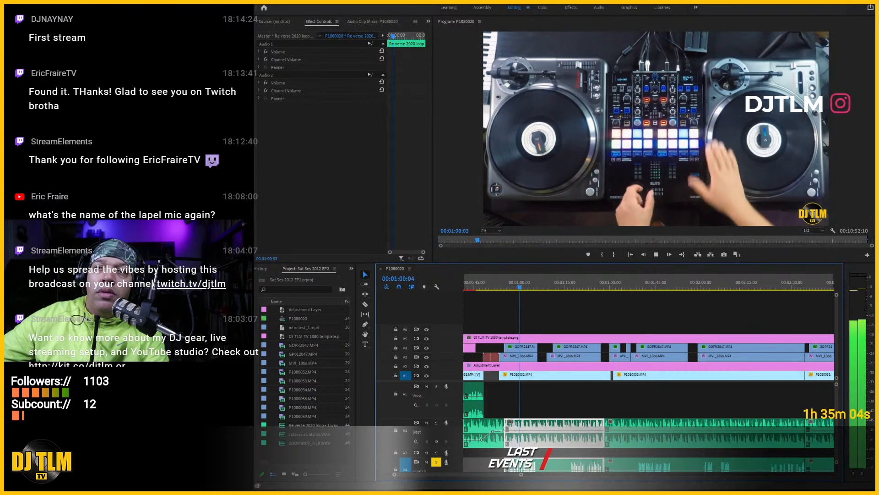
pyautogui.moveTo(523, 475); pyautogui.dragTo(467, 474)
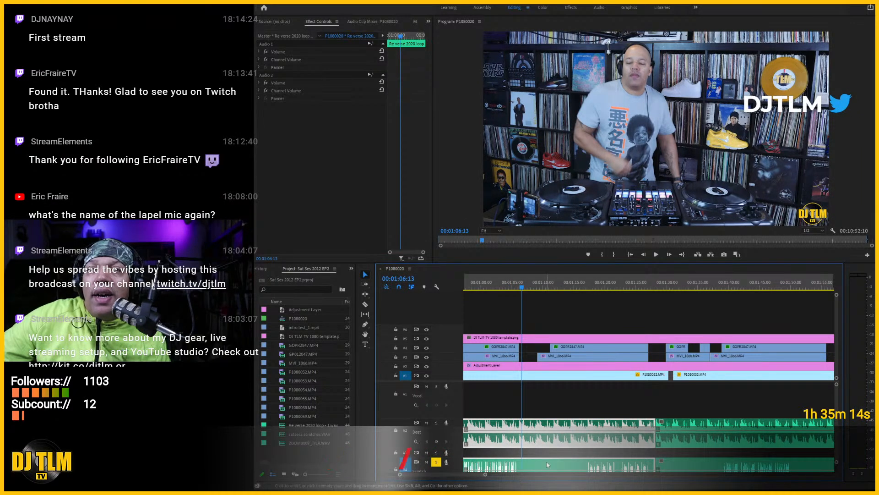
# Unsolo the Scratch track and play the full mix from 1:03 through the first routine to about 1:32.
pyautogui.click(499, 285)
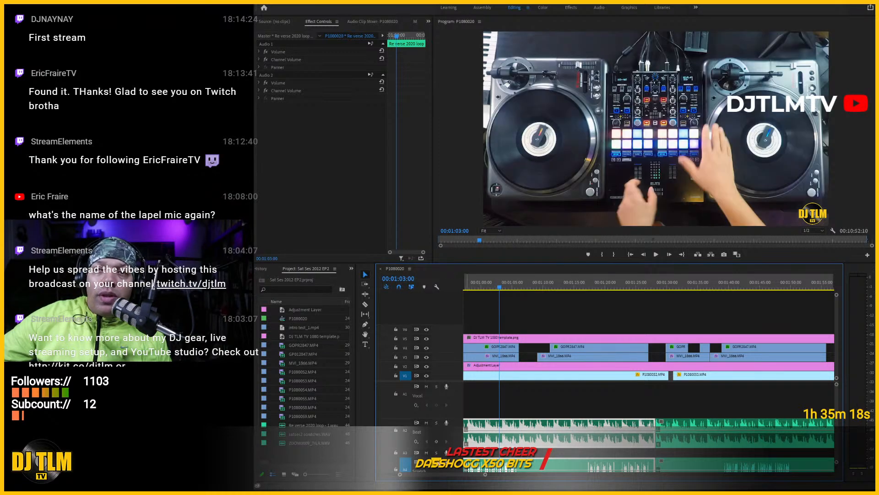
pyautogui.press('space')
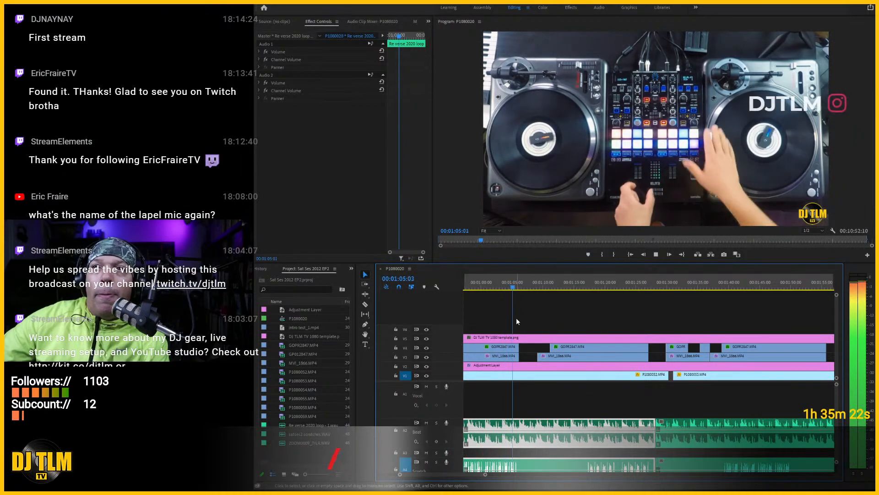
pyautogui.press('space')
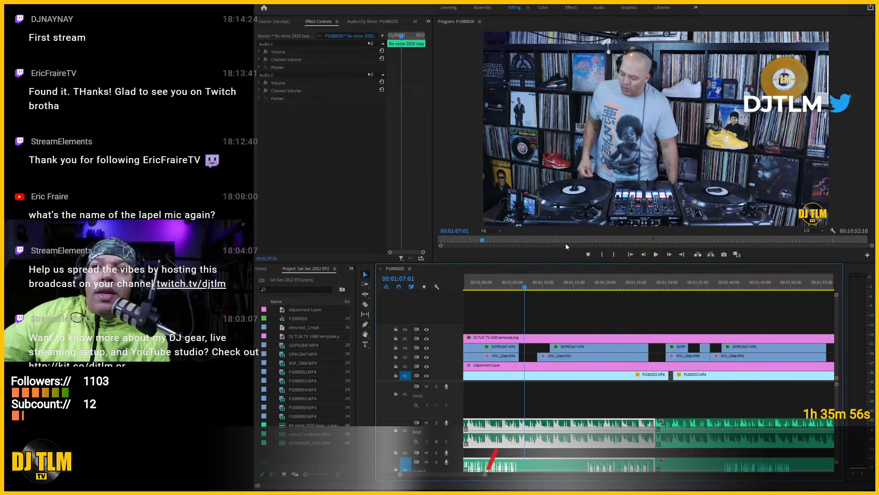
pyautogui.press('space')
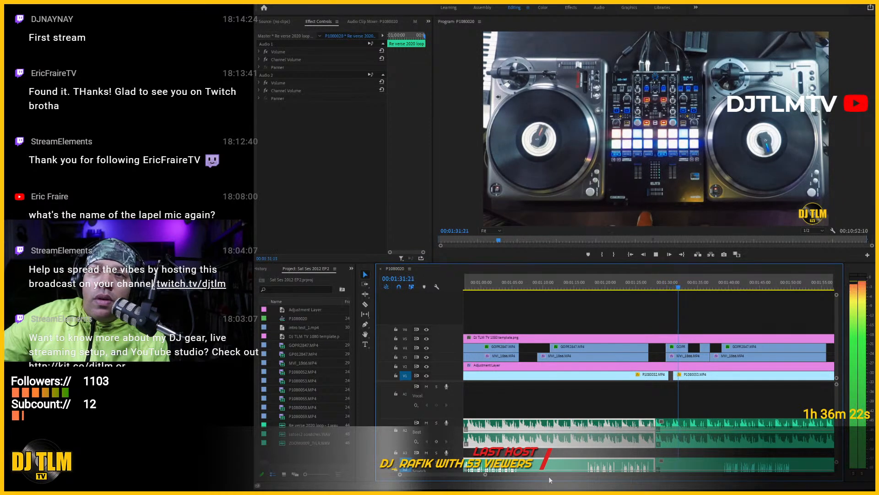
pyautogui.press('space')
# Play the sequence from about 8:57, through the end of the last scratch routine into the talking outro.
pyautogui.moveTo(485, 475)
pyautogui.mouseDown()
pyautogui.moveTo(715, 471)
pyautogui.moveTo(709, 475)
pyautogui.mouseUp()
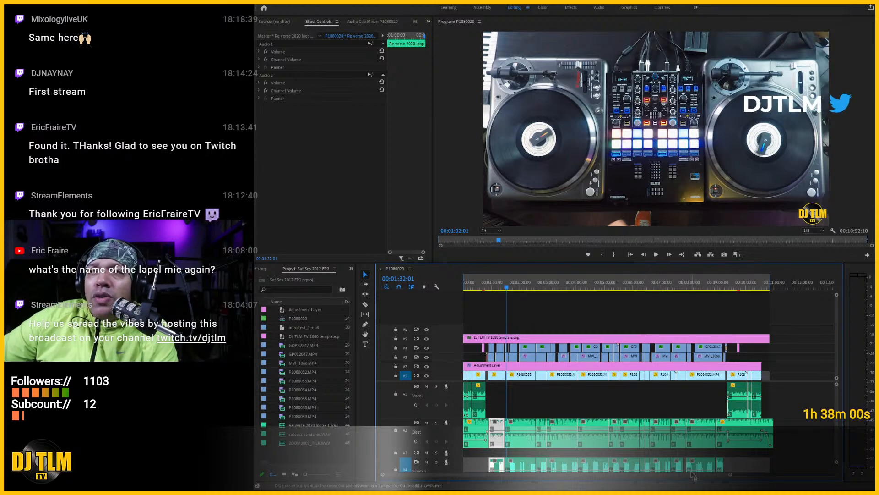
pyautogui.moveTo(645, 476); pyautogui.dragTo(703, 474)
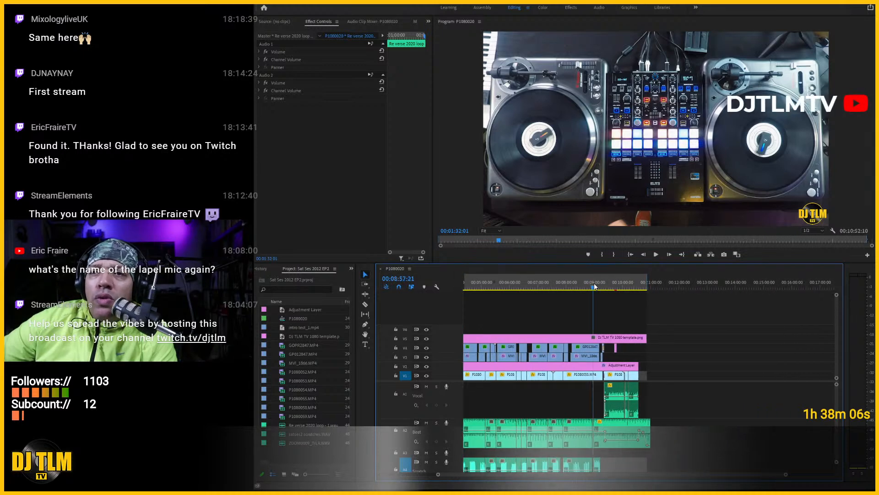
pyautogui.moveTo(786, 474); pyautogui.dragTo(646, 474)
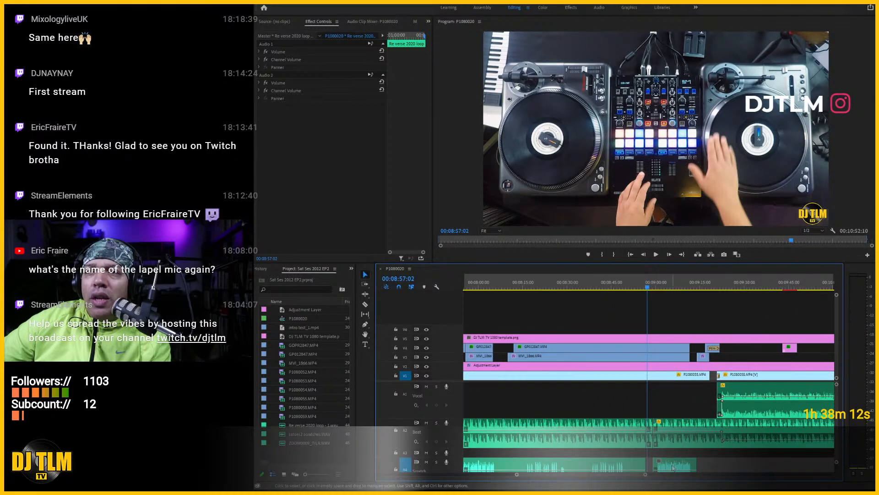
pyautogui.press('space')
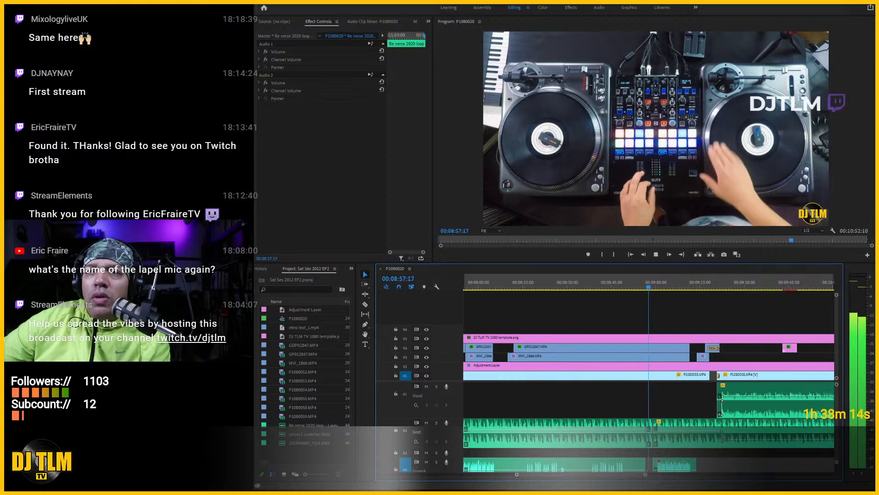
pyautogui.moveTo(531, 472); pyautogui.dragTo(545, 471)
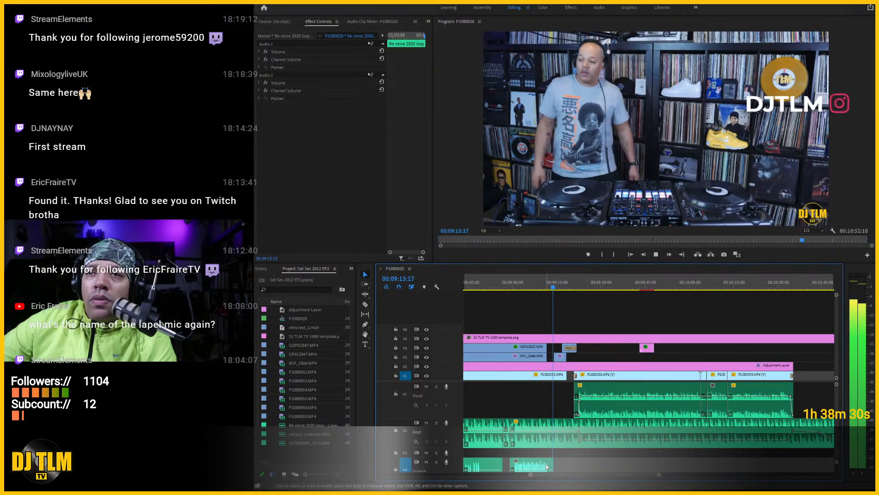
pyautogui.scroll(-2, 559, 474)
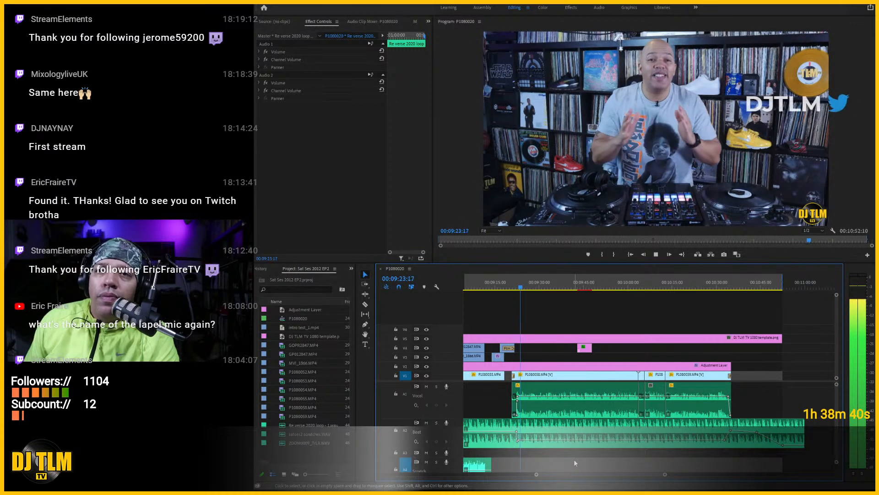
pyautogui.press('space')
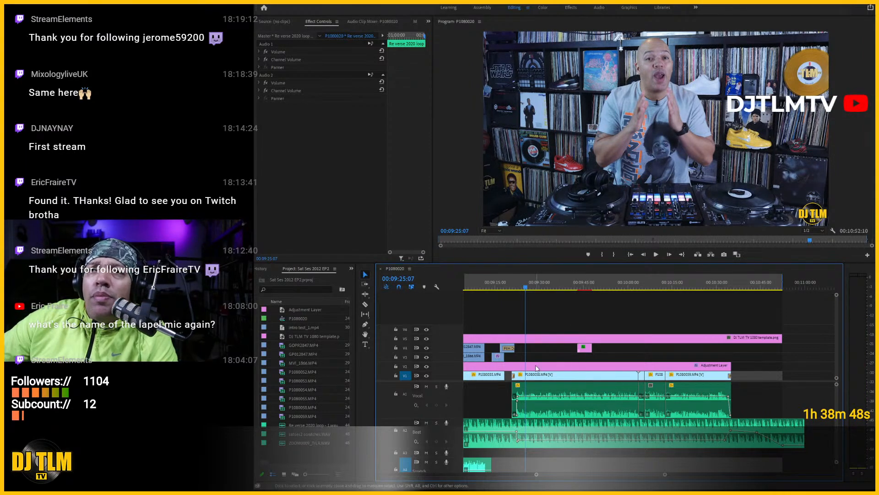
# Inspect the logo template overlay, the adjustment layer and one main-camera routine clip in turn, with the whole sequence in view.
pyautogui.click(539, 340)
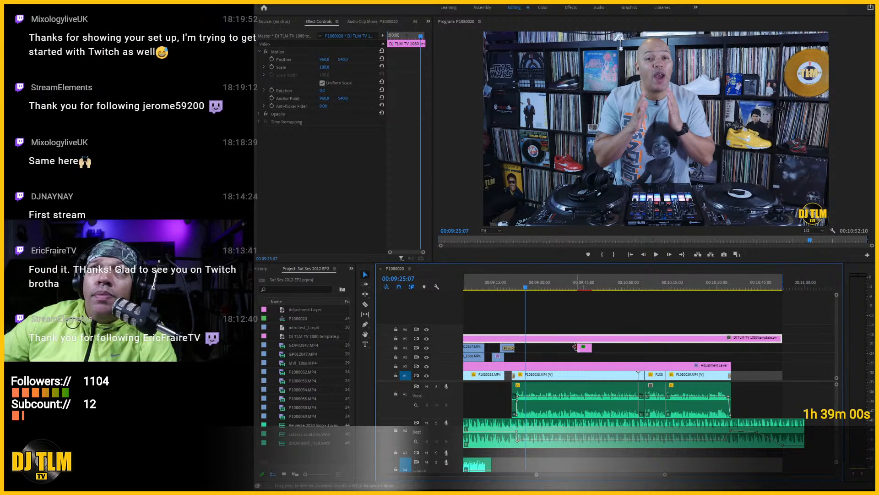
pyautogui.click(594, 367)
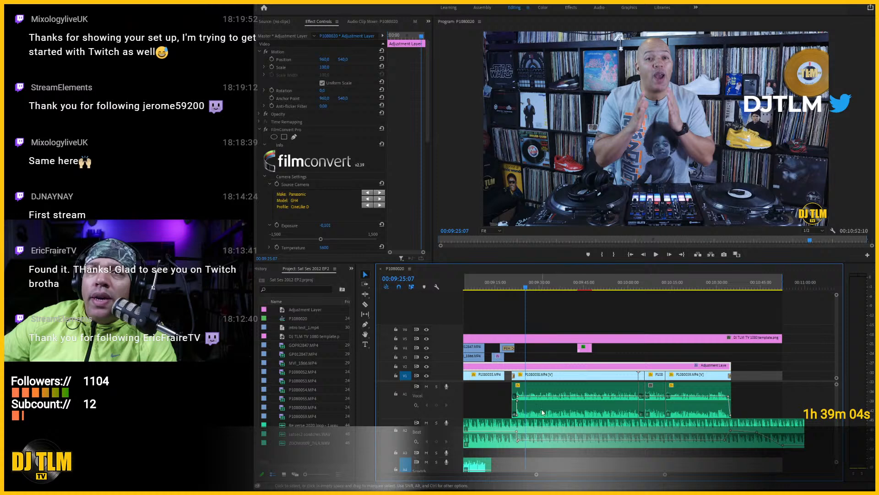
pyautogui.moveTo(665, 474); pyautogui.dragTo(797, 481)
pyautogui.click(750, 464)
pyautogui.scroll(-1, 749, 468)
pyautogui.scroll(2, 749, 475)
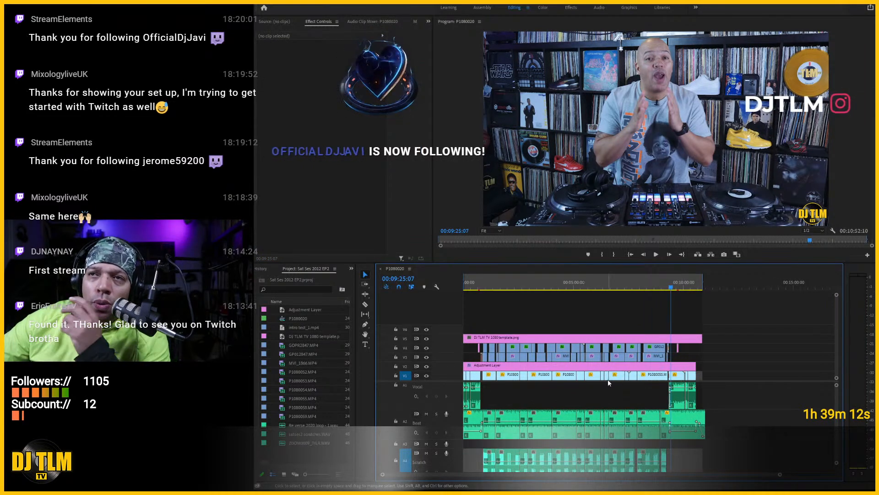
pyautogui.click(540, 375)
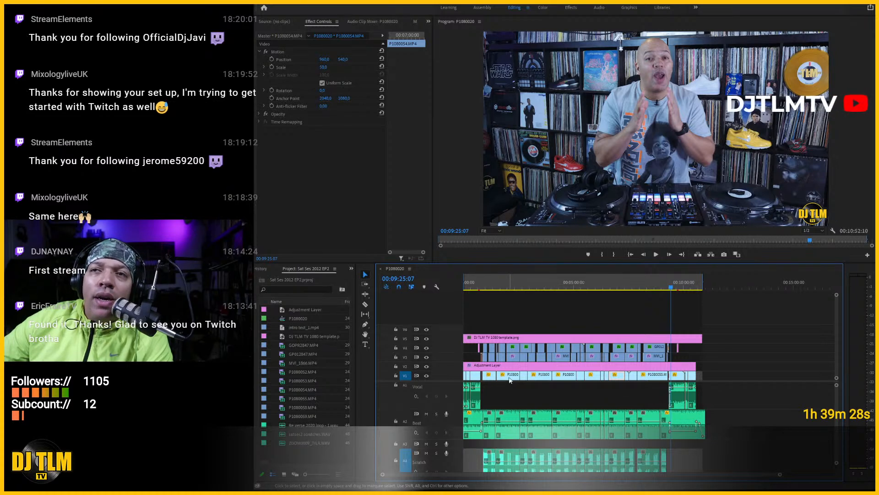
# Select the adjustment layer and toggle its video track's visibility to compare the picture with and without the FilmConvert grade.
pyautogui.click(644, 365)
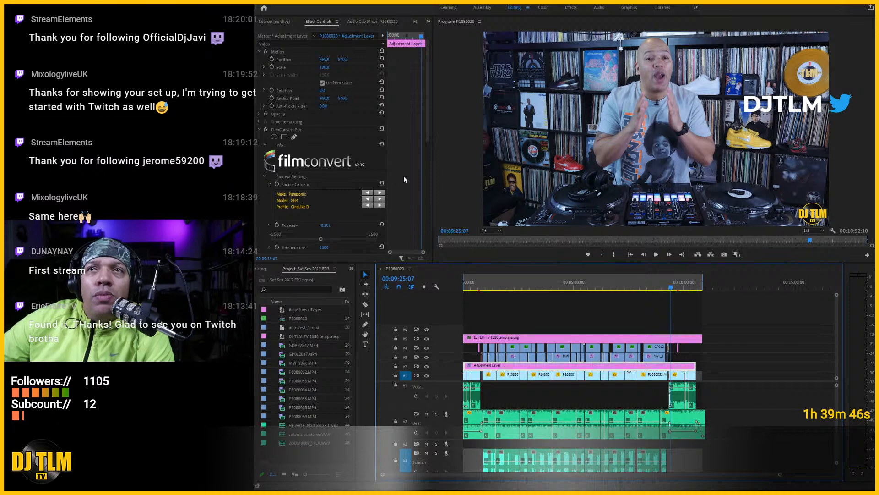
pyautogui.moveTo(427, 131); pyautogui.dragTo(430, 155)
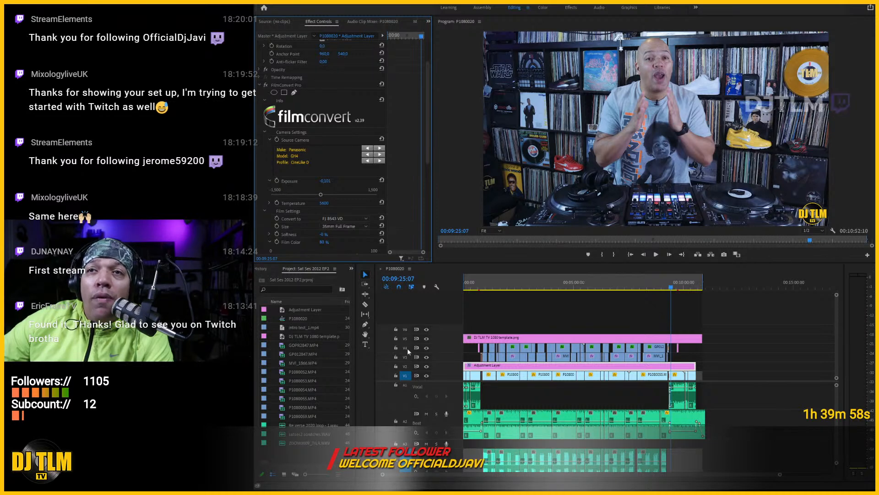
pyautogui.click(427, 366)
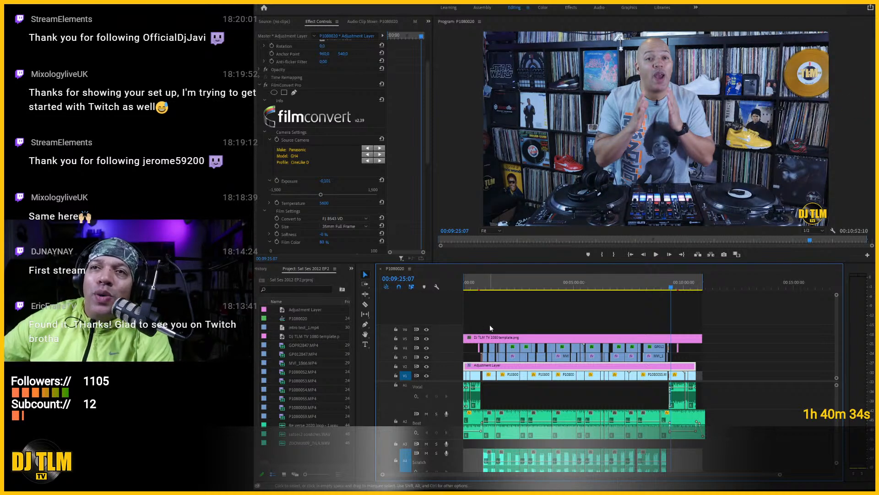
# Review the adjustment layer's FilmConvert camera, exposure, film and color wheel settings, and toggle its track's visibility to compare the picture without the grade.
pyautogui.scroll(-3, 424, 160)
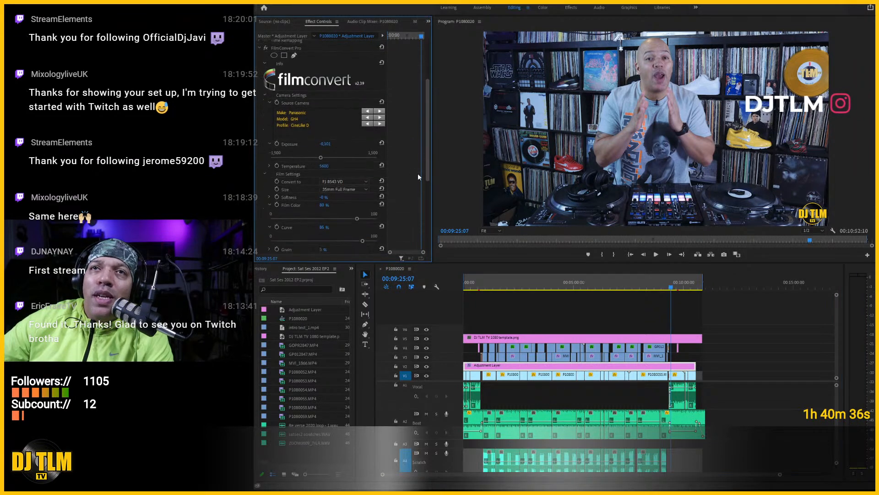
pyautogui.scroll(-2, 415, 195)
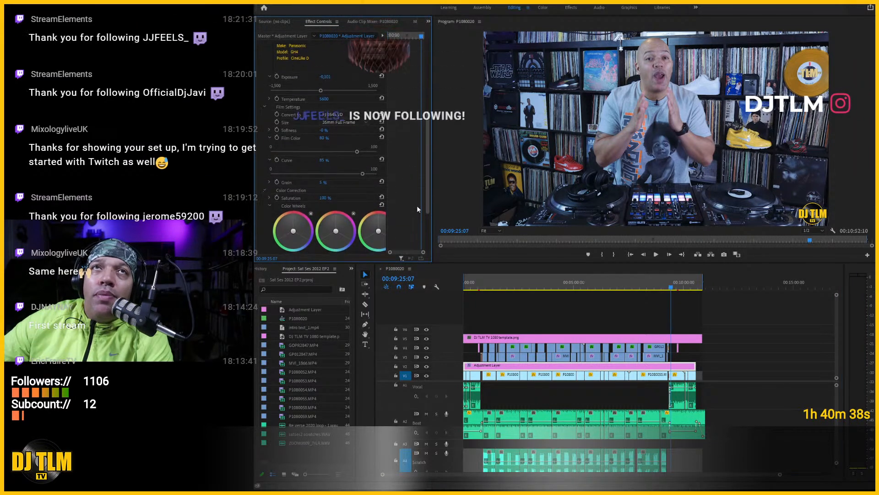
pyautogui.scroll(4, 420, 213)
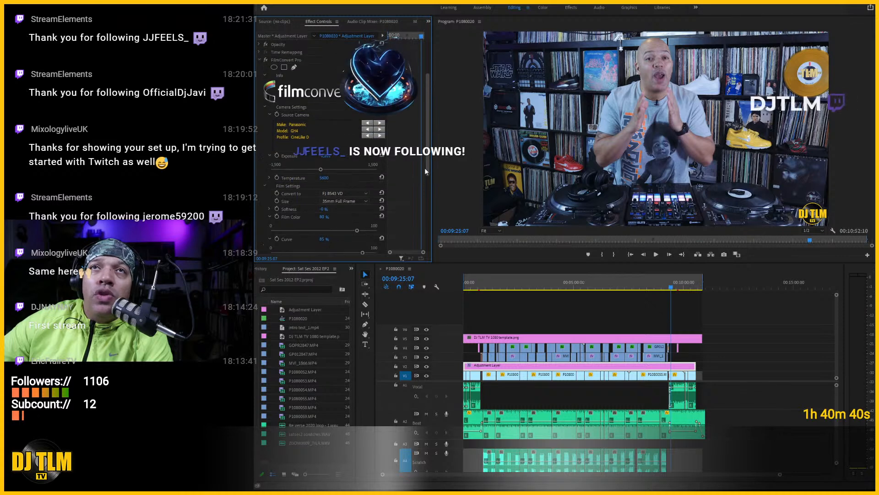
pyautogui.scroll(1, 425, 164)
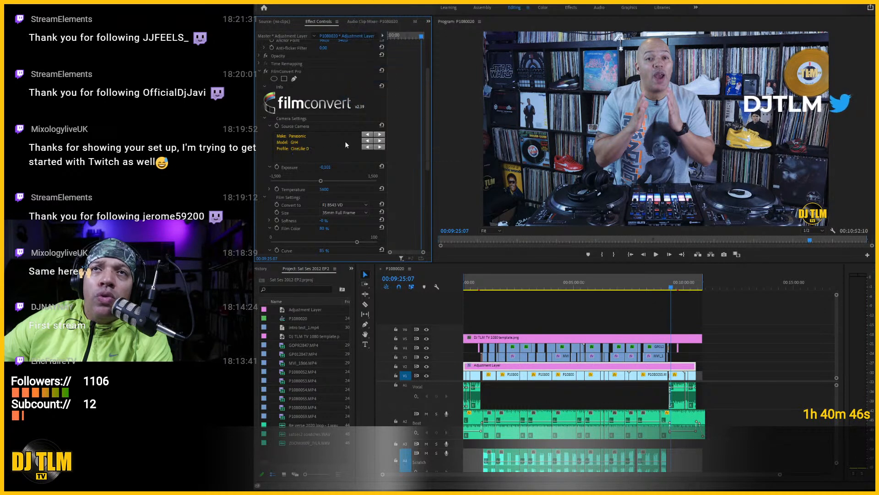
pyautogui.scroll(-1, 378, 168)
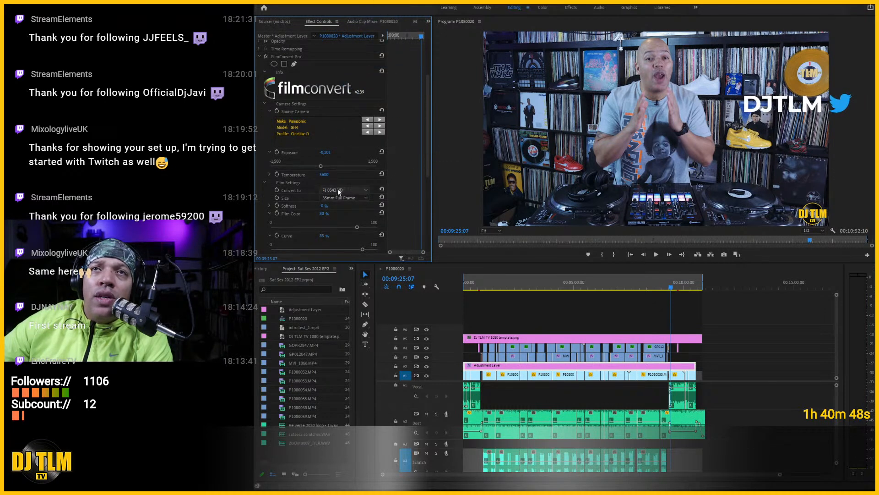
pyautogui.scroll(-2, 303, 186)
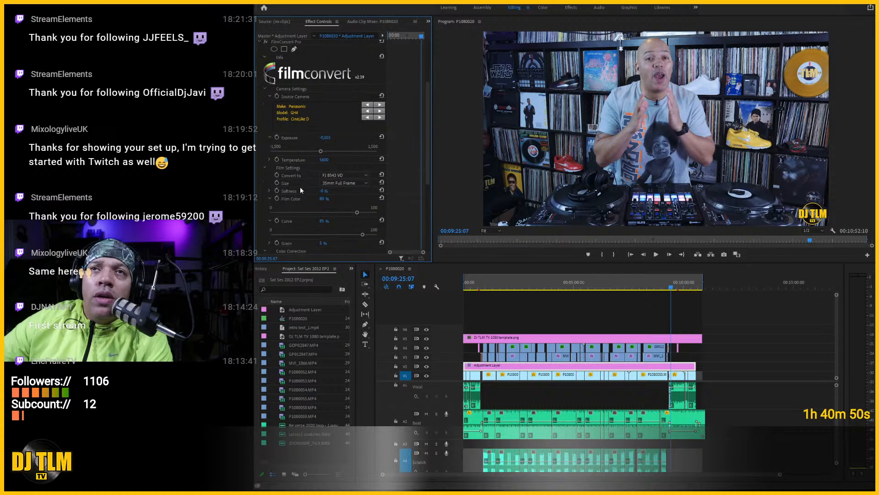
pyautogui.scroll(-1, 298, 189)
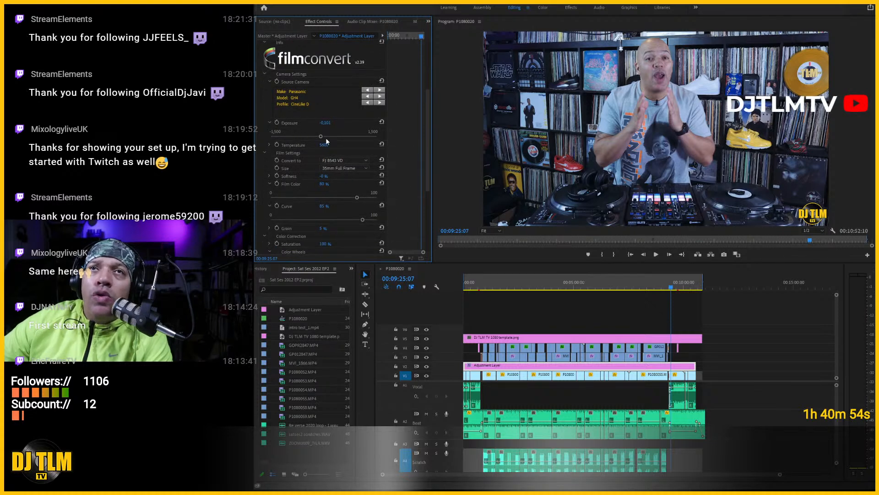
pyautogui.scroll(-5, 314, 166)
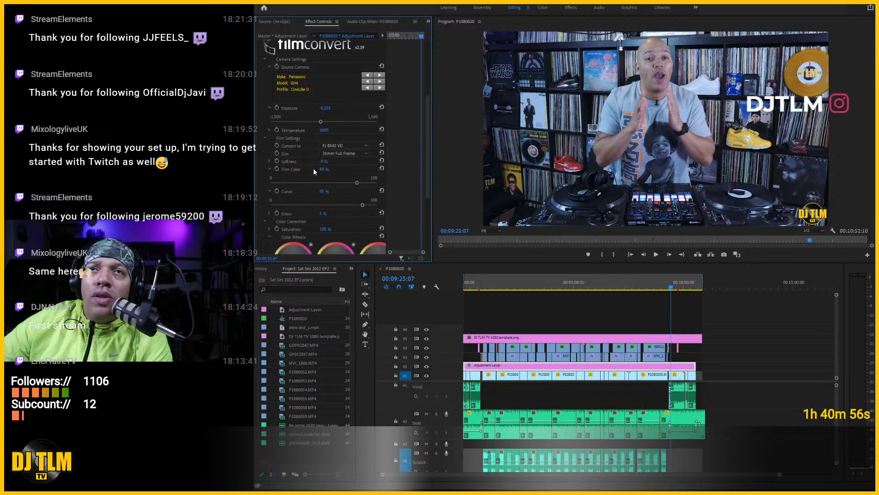
pyautogui.scroll(-1, 315, 171)
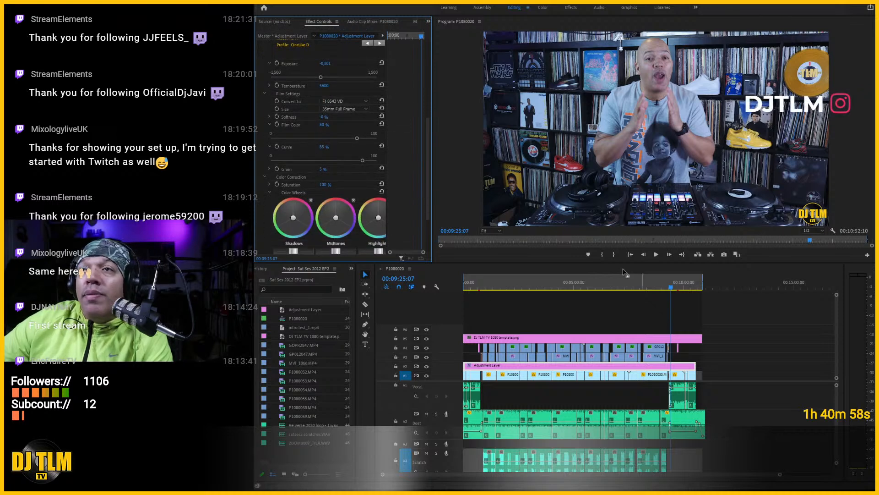
pyautogui.click(427, 371)
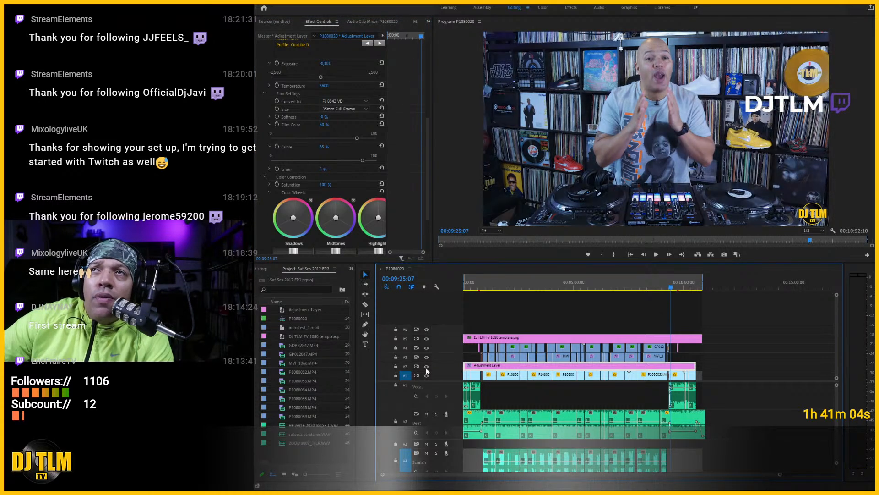
pyautogui.click(426, 368)
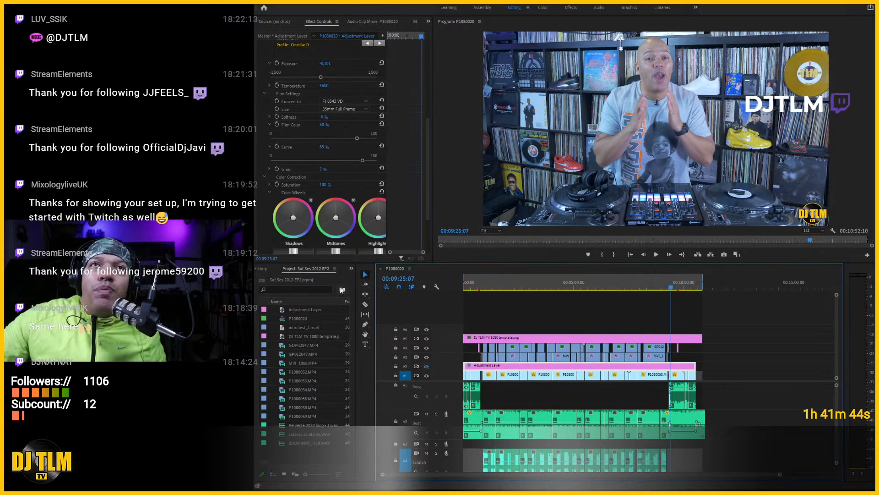
# Switch to the Audio workspace and widen the Audio Track Mixer to show every track strip through Master.
pyautogui.click(599, 7)
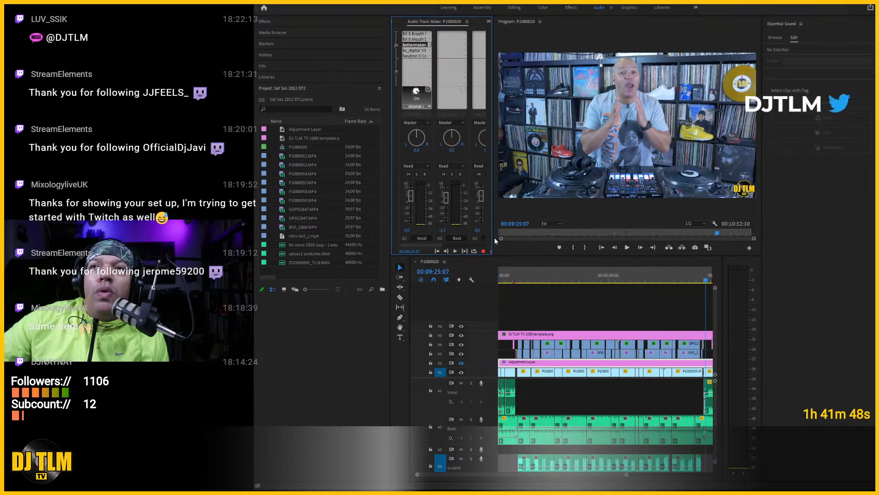
pyautogui.moveTo(494, 235); pyautogui.dragTo(550, 231)
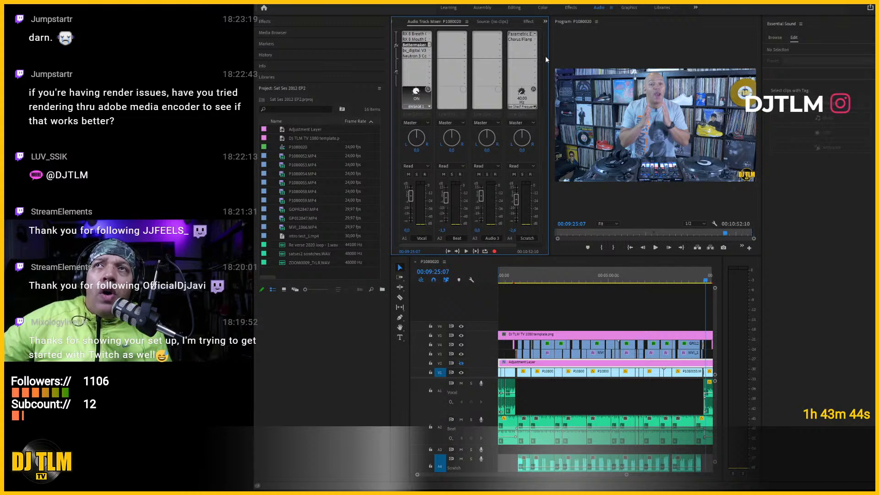
pyautogui.moveTo(552, 55); pyautogui.dragTo(598, 56)
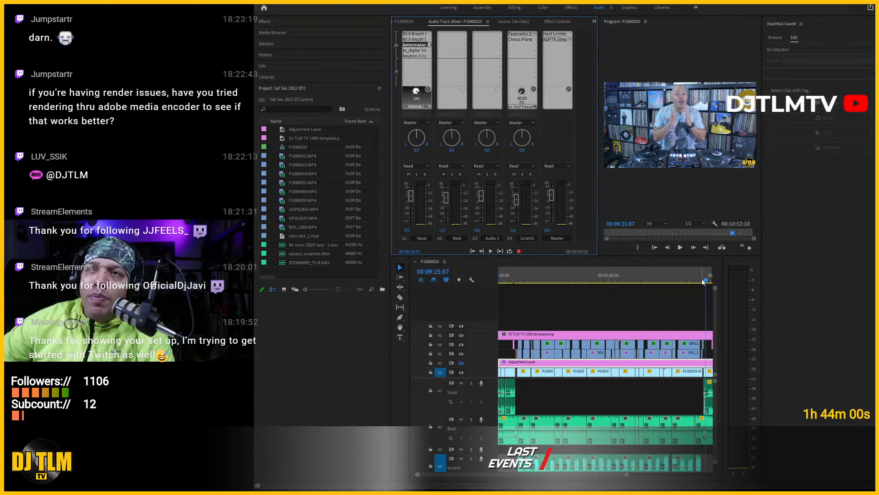
# Return the playhead to the sequence start, solo the Vocal track and open its RX 8 Breath effect.
pyautogui.click(495, 333)
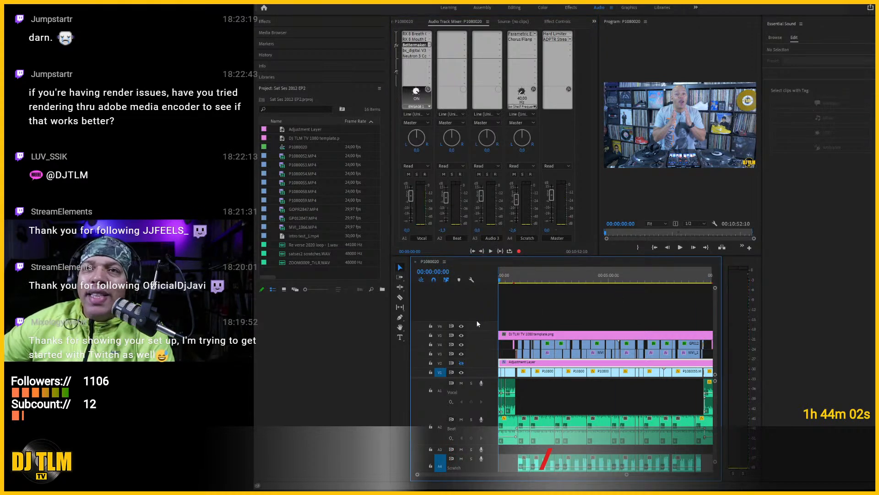
pyautogui.press('Home')
pyautogui.click(472, 382)
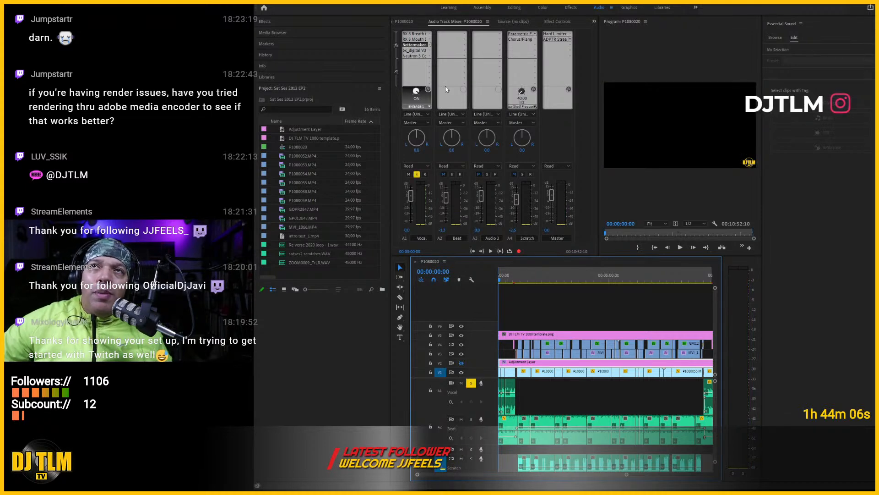
pyautogui.click(407, 35)
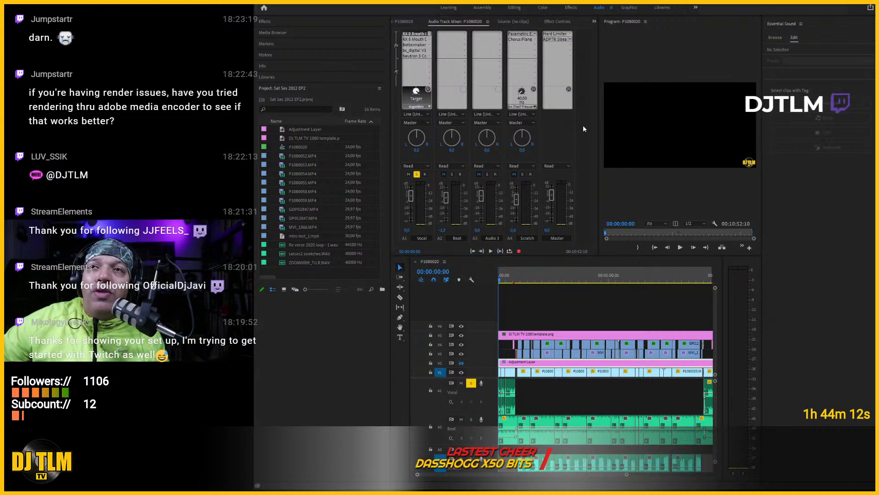
# Play the soloed vocal intro to about 0:41 and return the playhead to the start.
pyautogui.click(680, 247)
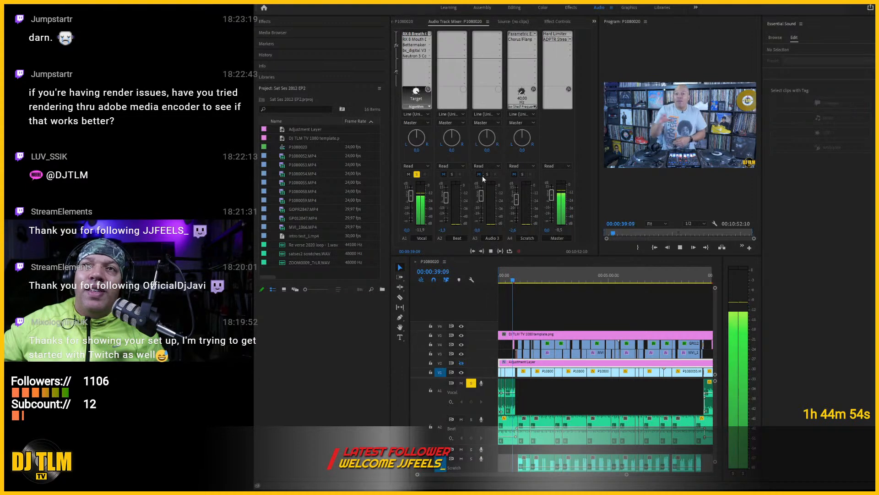
pyautogui.hotkey('shift', '1')
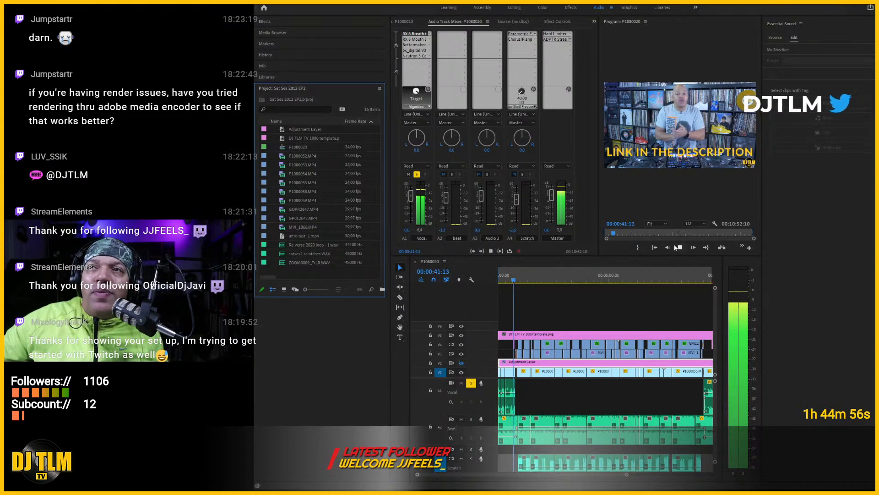
pyautogui.click(641, 241)
pyautogui.moveTo(515, 283); pyautogui.dragTo(490, 276)
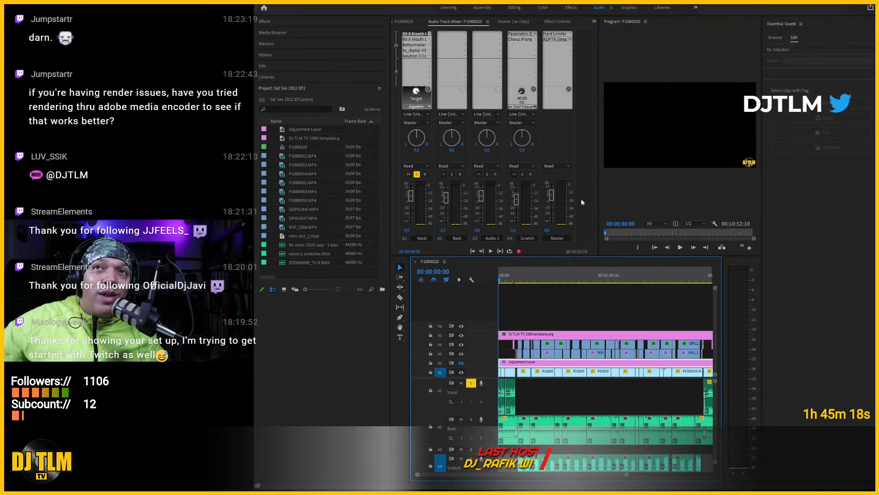
# Open the Vocal track's RX 8 Mouth effect and play the talking intro from the start to about 0:32.
pyautogui.click(411, 39)
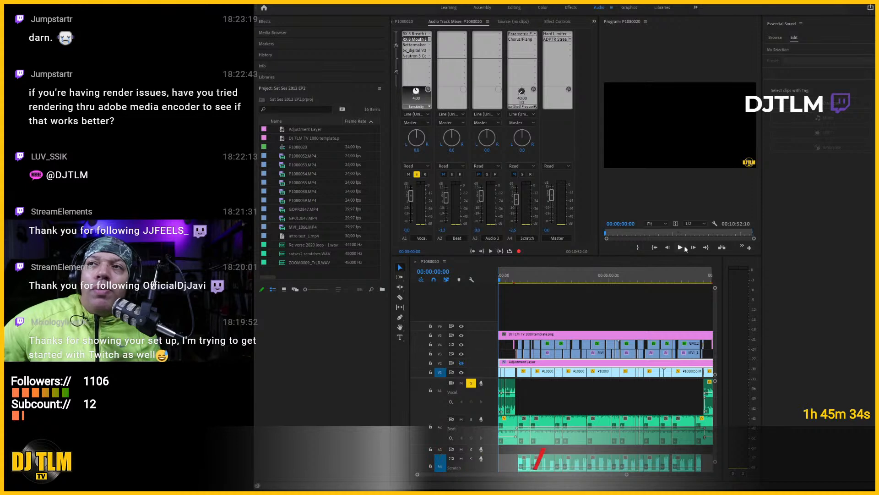
pyautogui.click(682, 247)
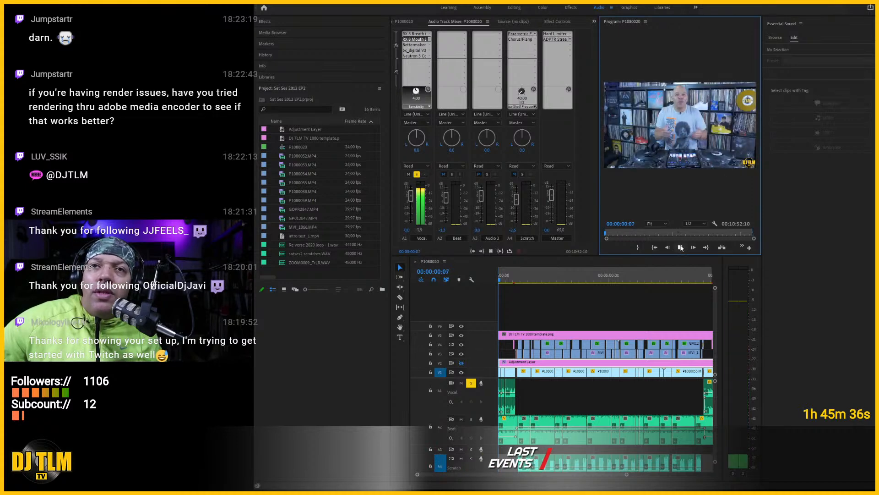
pyautogui.click(309, 292)
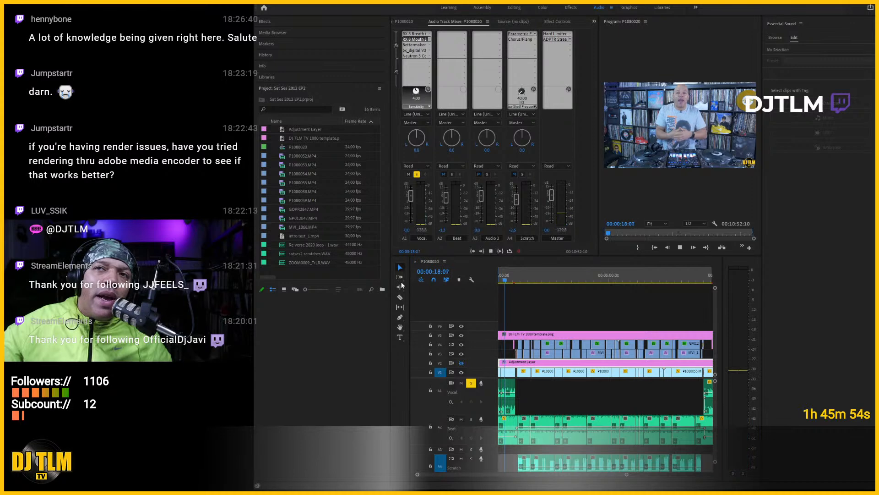
pyautogui.click(362, 293)
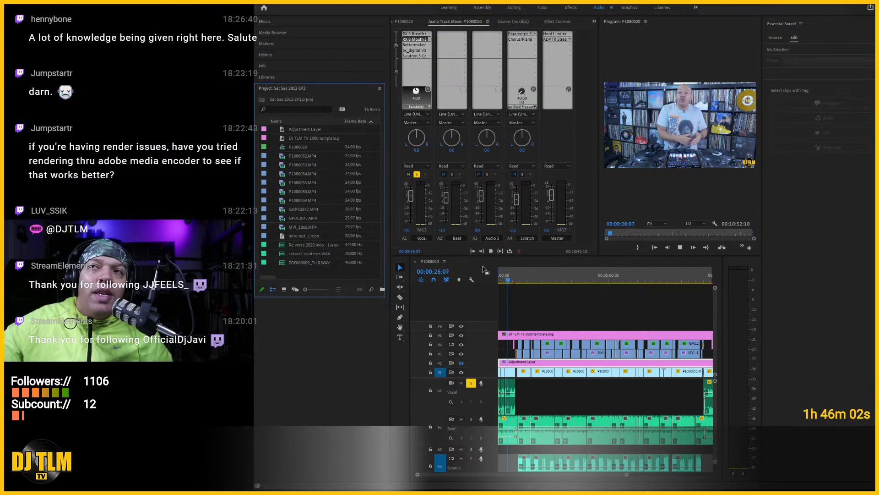
pyautogui.click(414, 41)
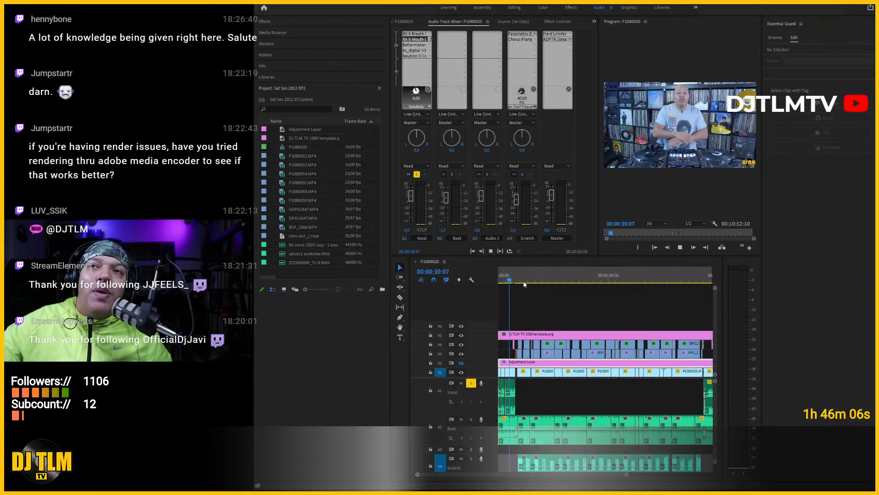
pyautogui.click(680, 250)
pyautogui.click(680, 250)
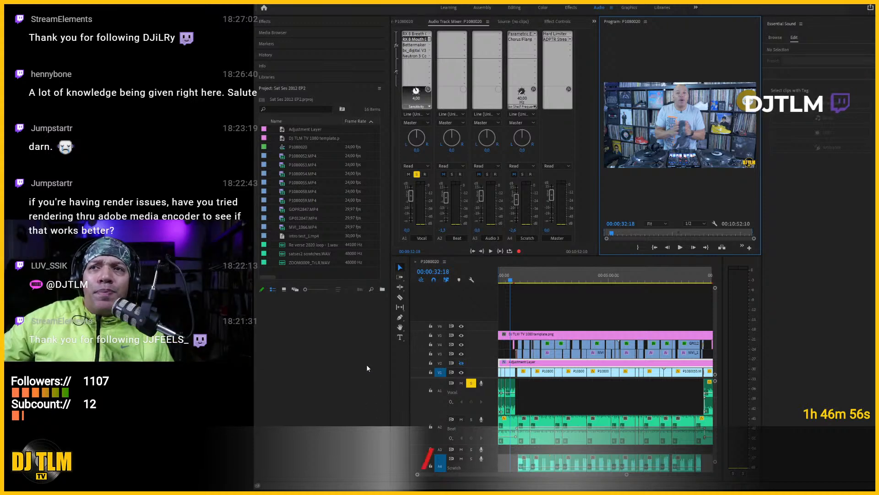
# Inspect the Vocal track's Bettermaker, Neutron 3 and bx_digital V3 effects one after another.
pyautogui.click(414, 45)
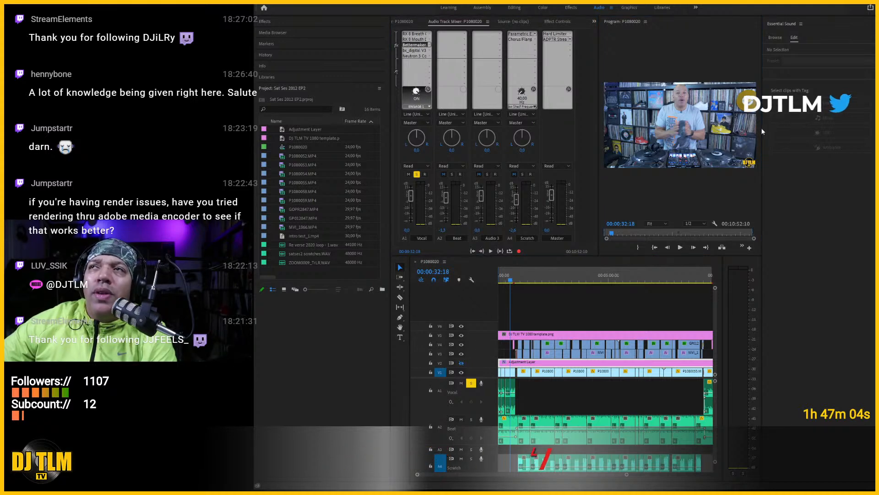
pyautogui.click(537, 11)
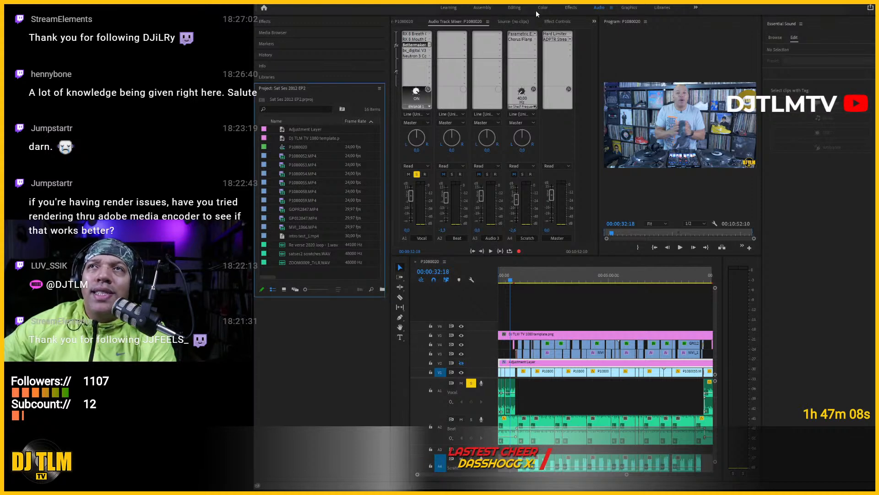
pyautogui.click(416, 55)
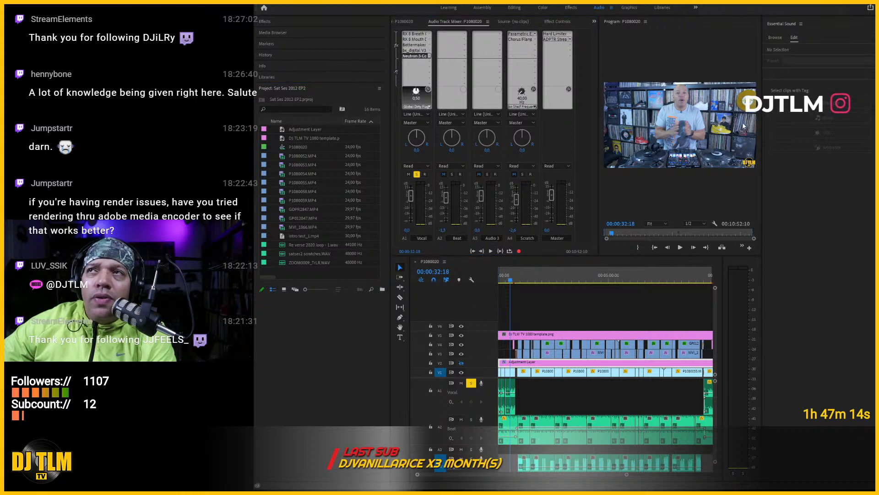
pyautogui.click(418, 51)
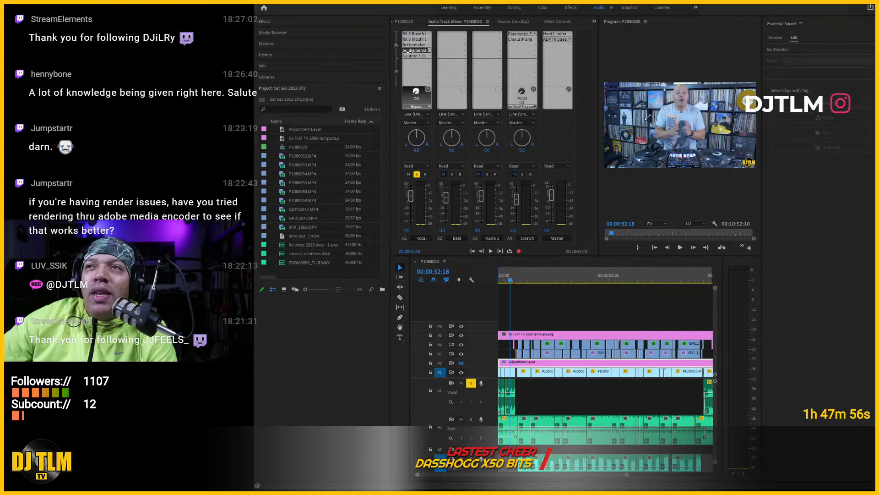
# Inspect the Hard Limiter and ADPTR effects on the Master track.
pyautogui.hotkey('shift', '1')
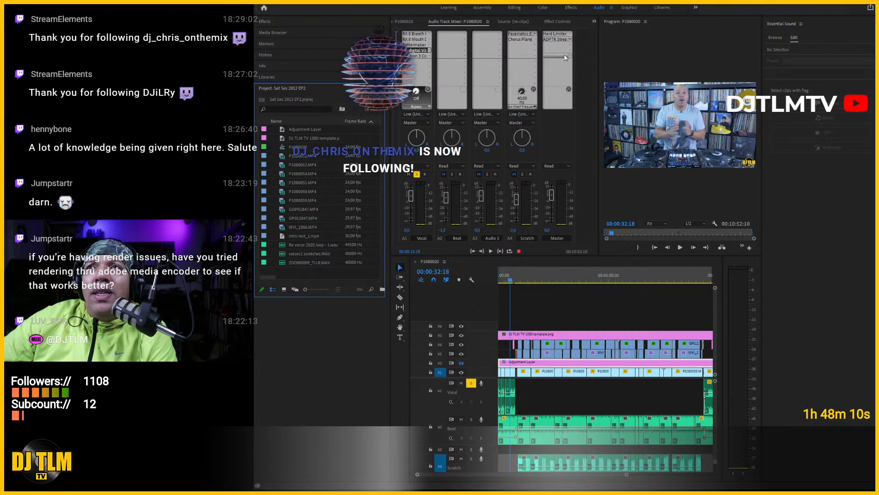
pyautogui.click(555, 34)
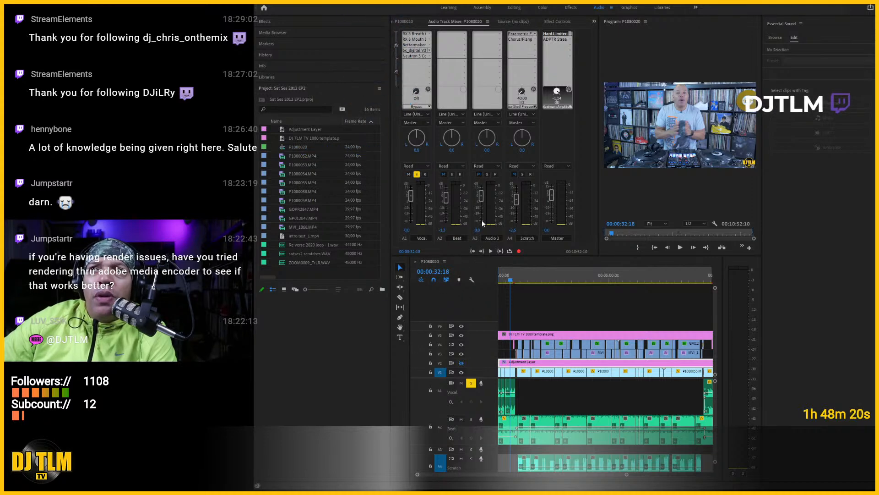
pyautogui.click(556, 40)
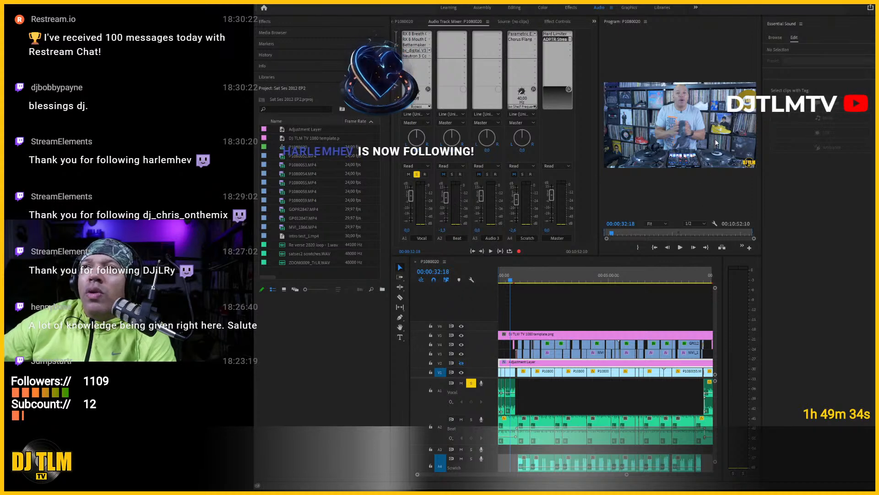
# Unsolo the Vocal track and play the full mix of a scratch routine up to about 1:56.
pyautogui.click(472, 384)
pyautogui.click(536, 274)
pyautogui.press('space')
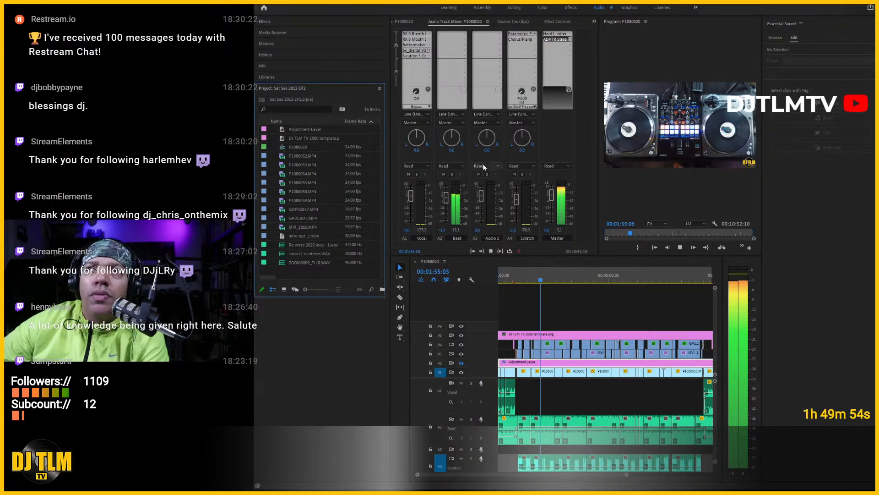
pyautogui.click(680, 247)
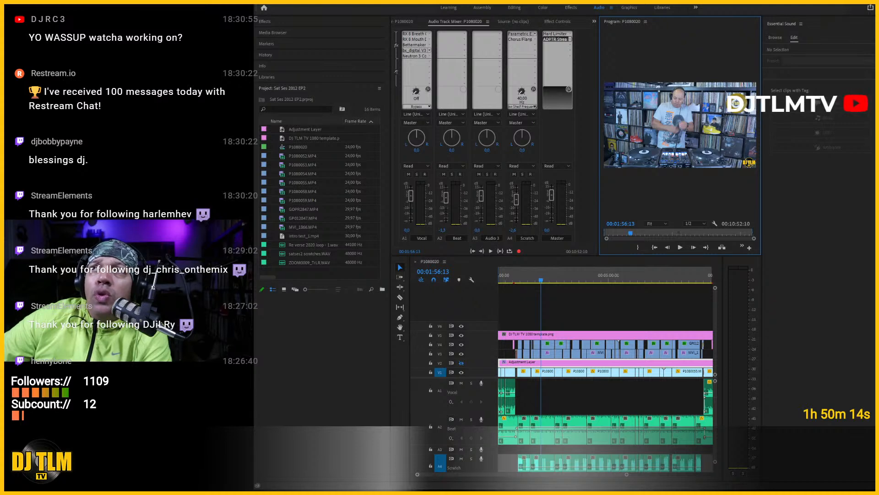
# Switch to the Editing workspace and play the scratch routine from 1:56 to about 2:09.
pyautogui.click(512, 8)
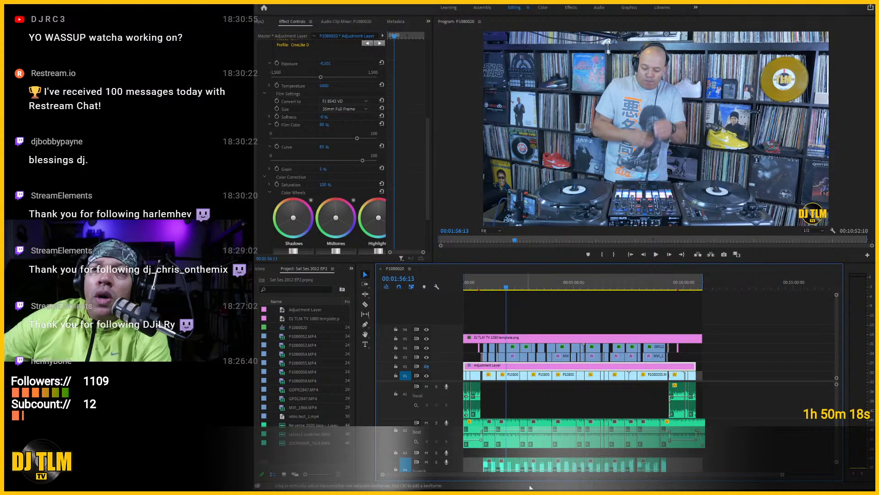
pyautogui.click(656, 255)
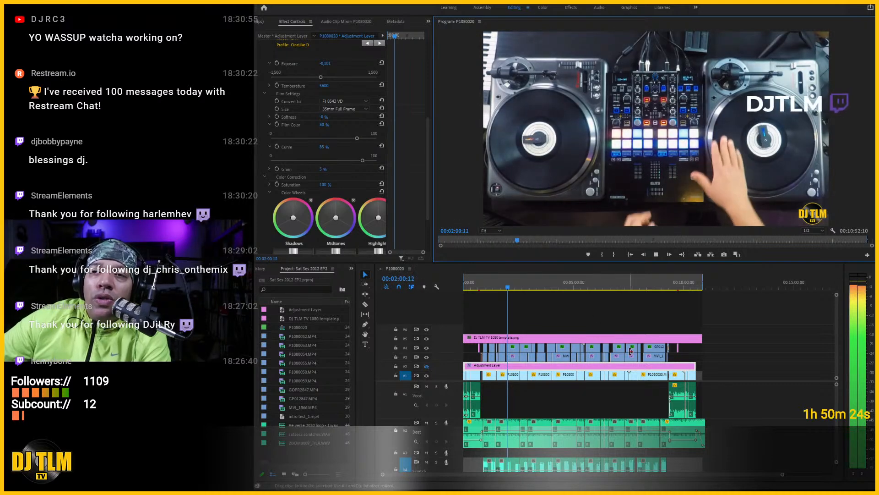
pyautogui.click(658, 254)
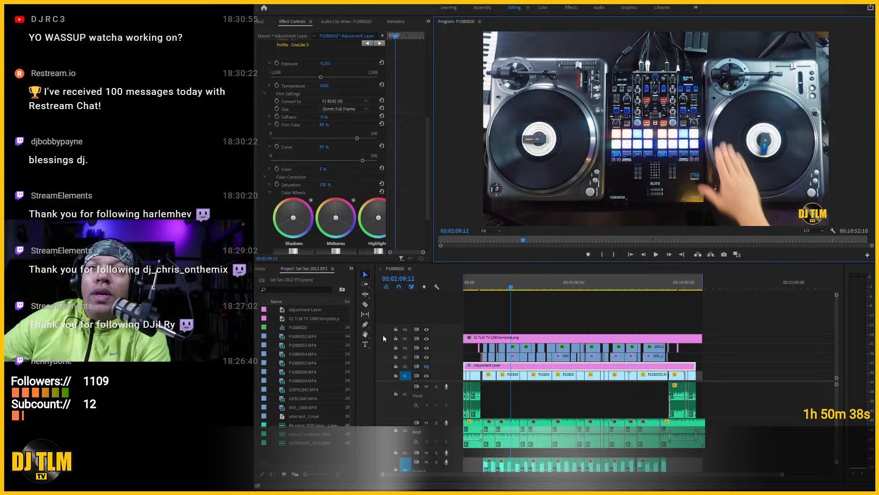
pyautogui.click(648, 479)
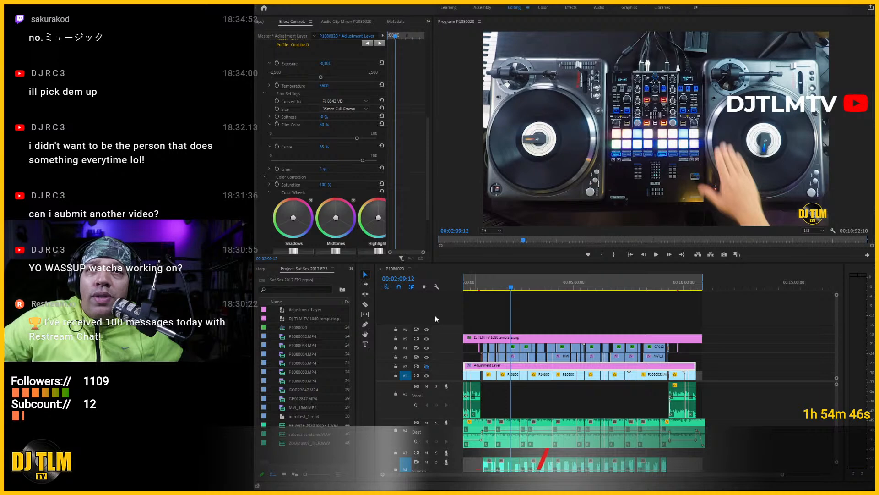
# Hide the V5 logo template track and play ahead to the overhead turntable frame at 00:02:19:06.
pyautogui.click(426, 339)
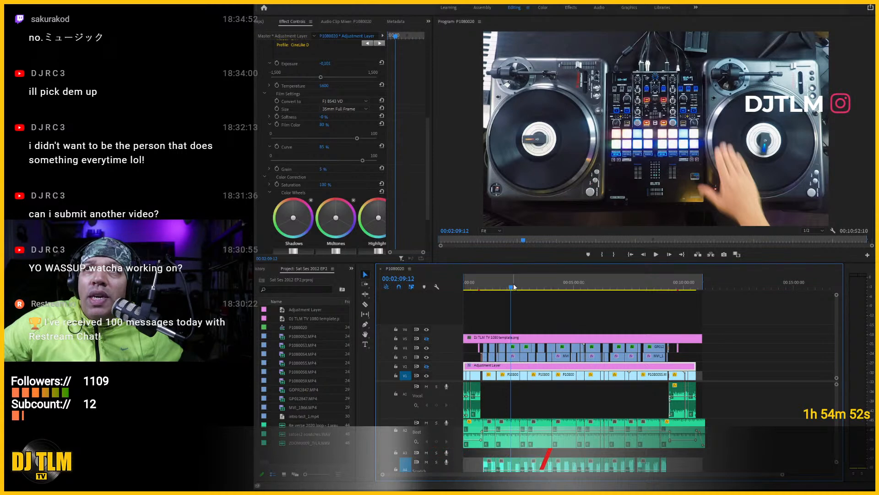
pyautogui.press('space')
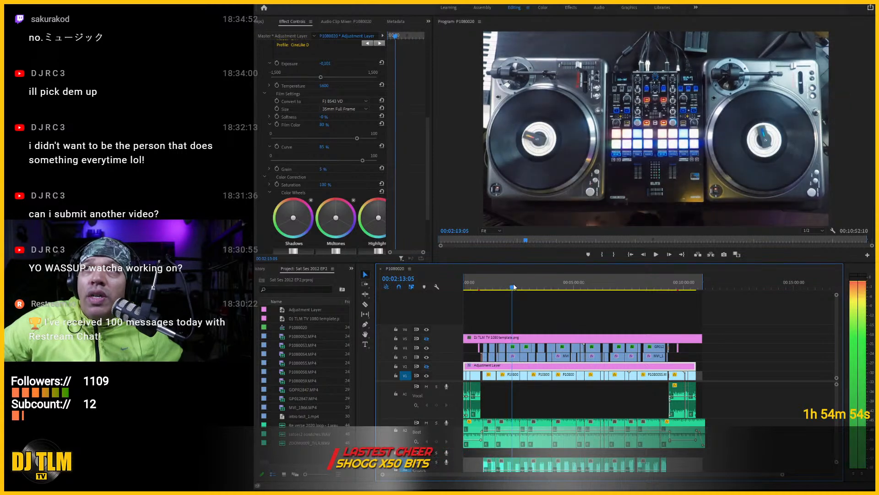
pyautogui.press('space')
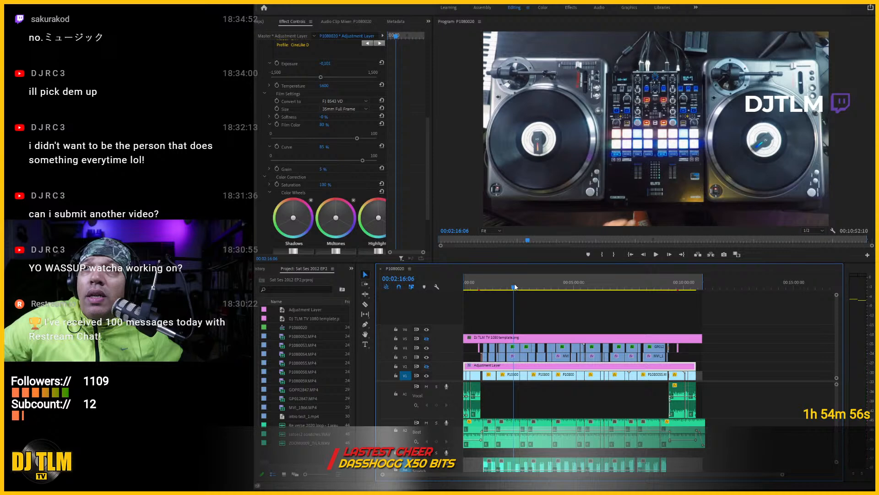
pyautogui.press('space')
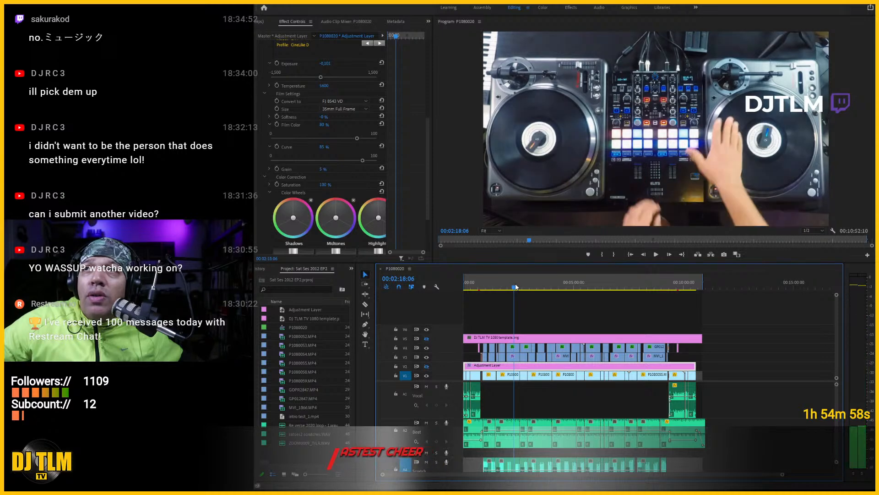
pyautogui.click(515, 287)
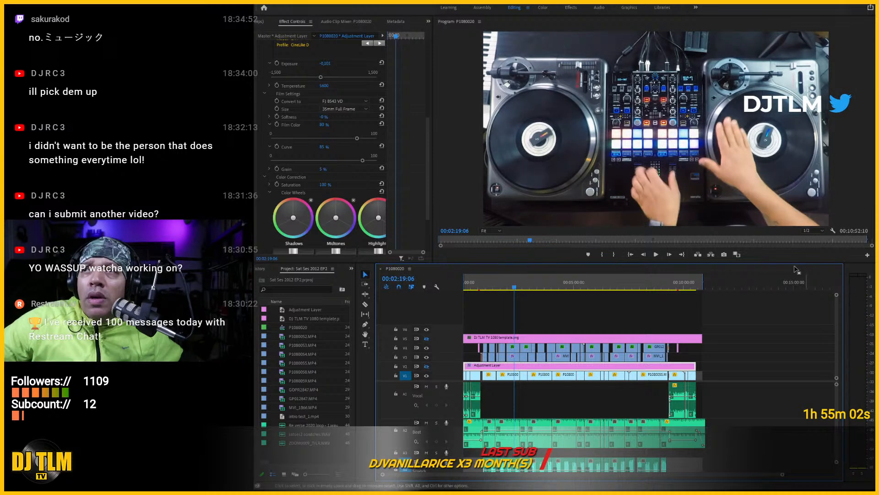
# Set the Program monitor's playback resolution to Full and enlarge the monitor for a bigger frame.
pyautogui.click(815, 232)
pyautogui.click(820, 237)
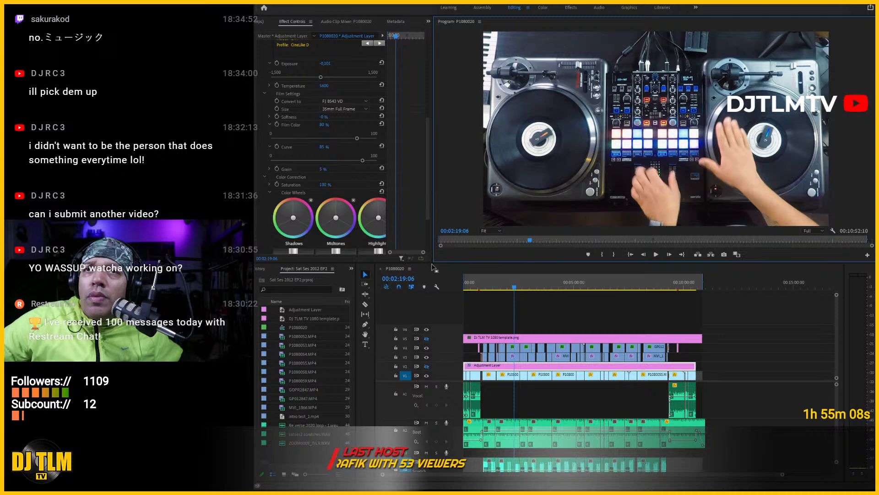
pyautogui.moveTo(435, 252); pyautogui.dragTo(383, 257)
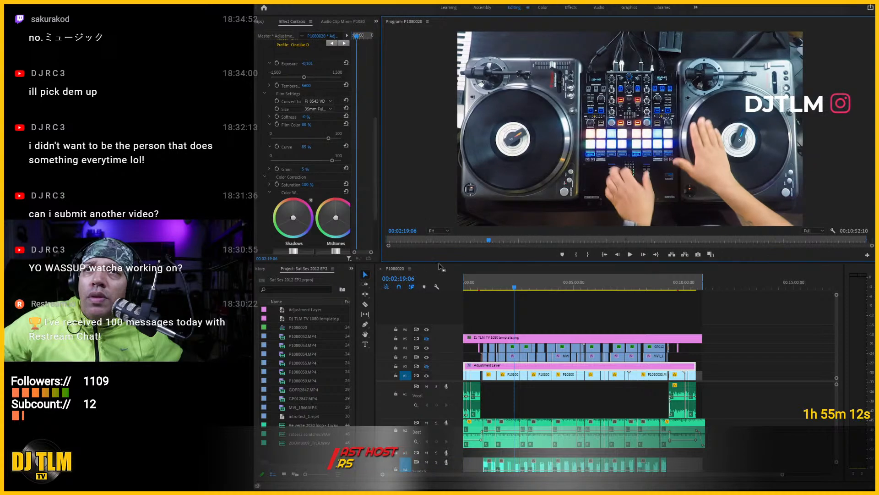
pyautogui.moveTo(435, 264); pyautogui.dragTo(416, 360)
pyautogui.moveTo(380, 297); pyautogui.dragTo(352, 298)
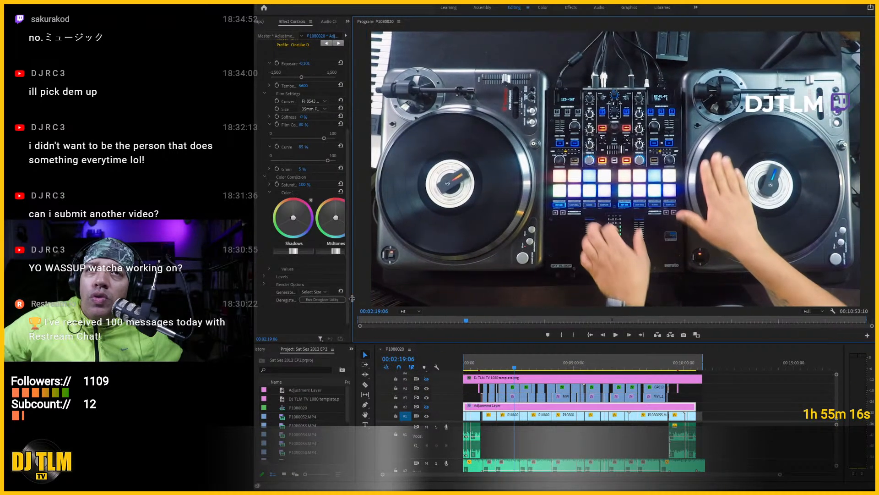
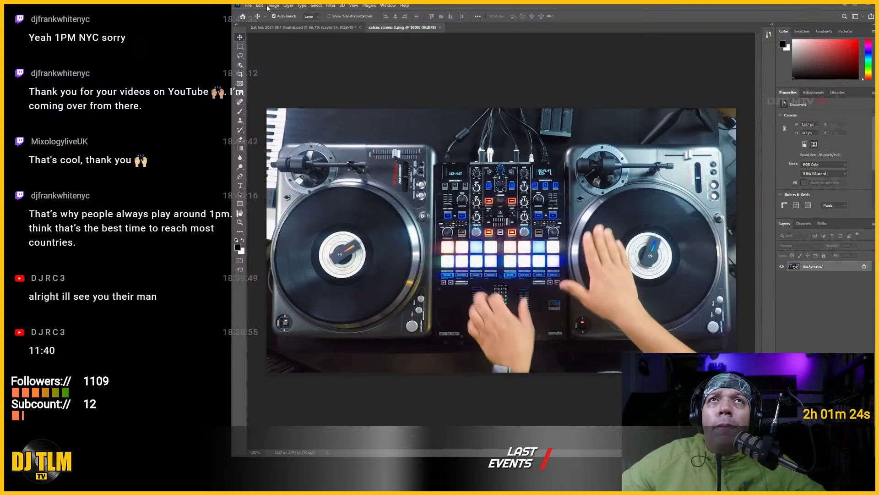
# Check the thumbnail document in Photoshop, and resize satses screen 2.png to 1919 x 1080 px at 300 pixels/inch.
pyautogui.click(316, 26)
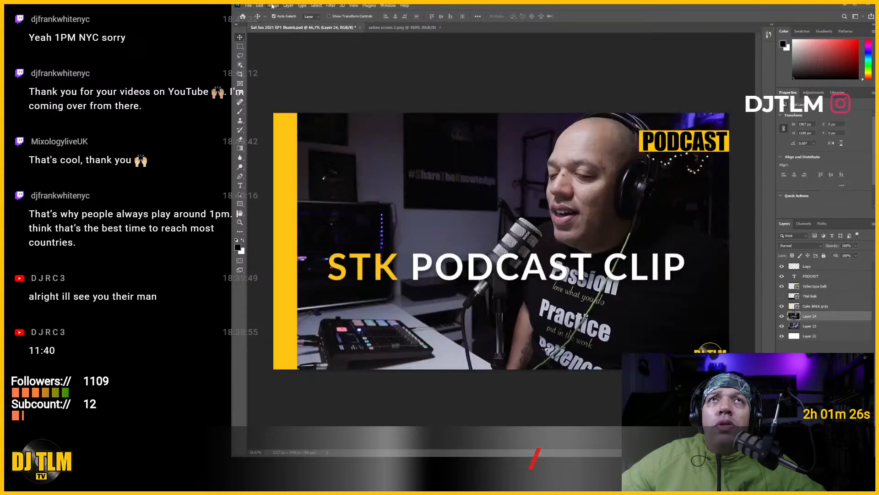
pyautogui.press('h')
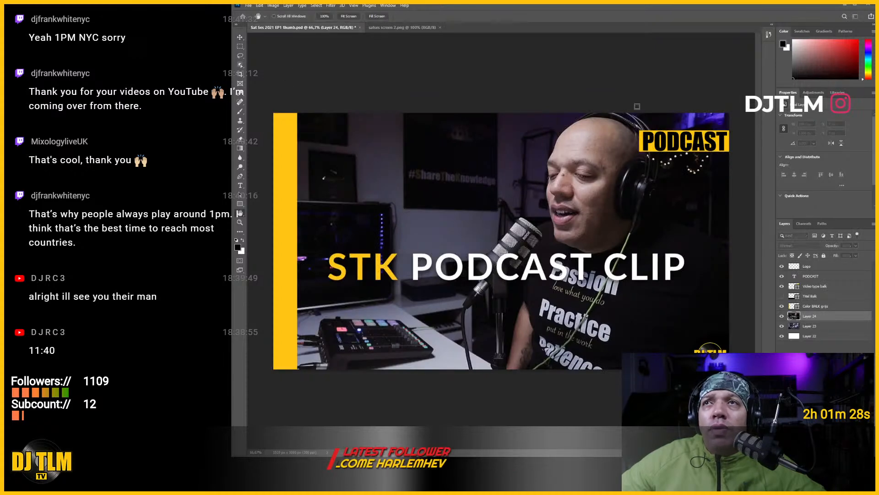
pyautogui.press('v')
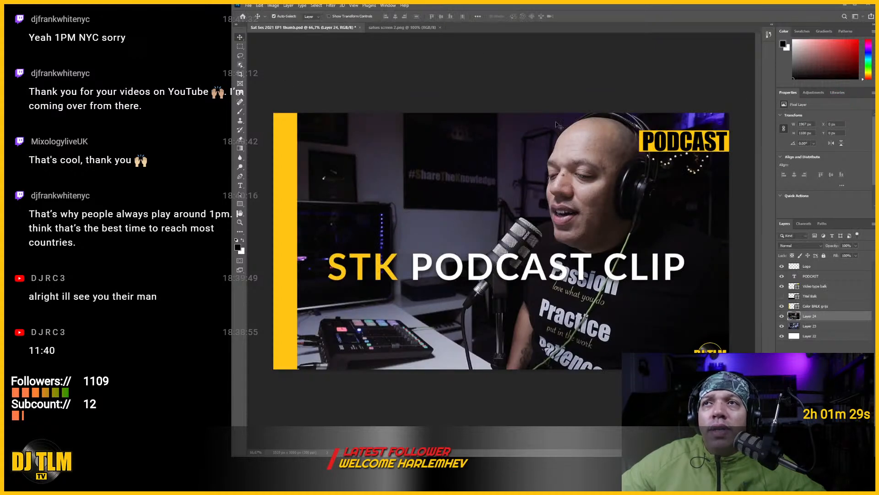
pyautogui.click(395, 27)
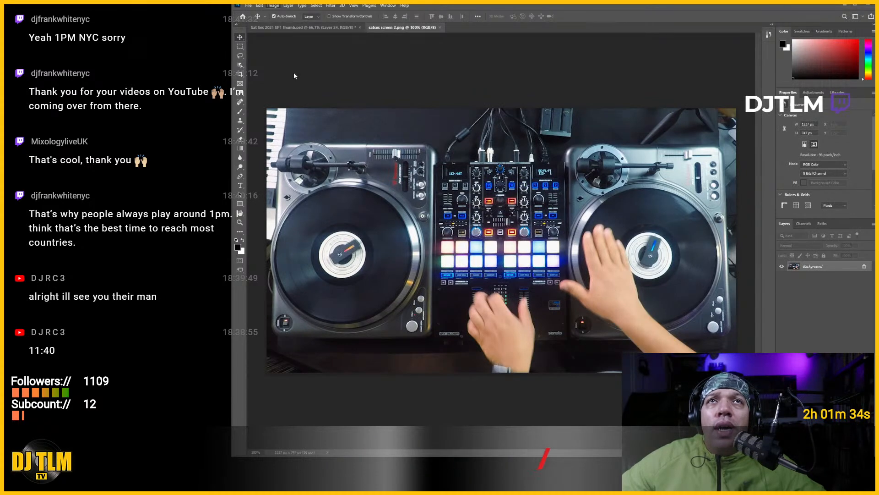
pyautogui.press('h')
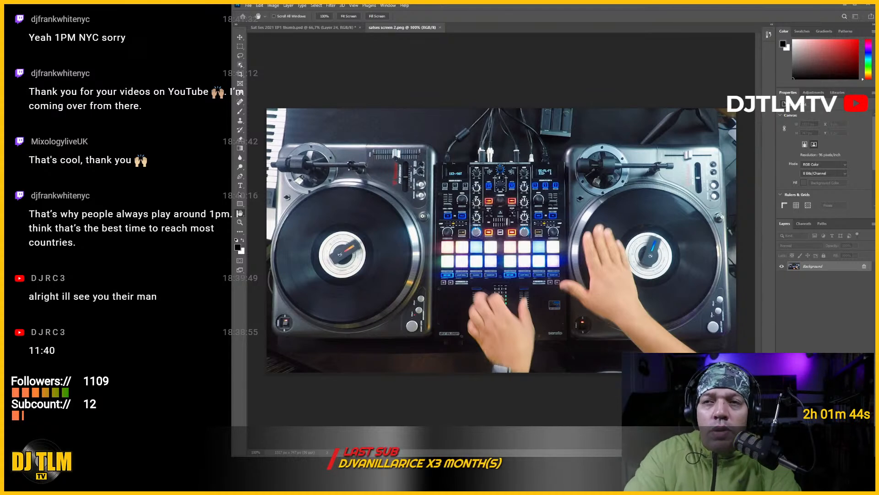
pyautogui.click(648, 225)
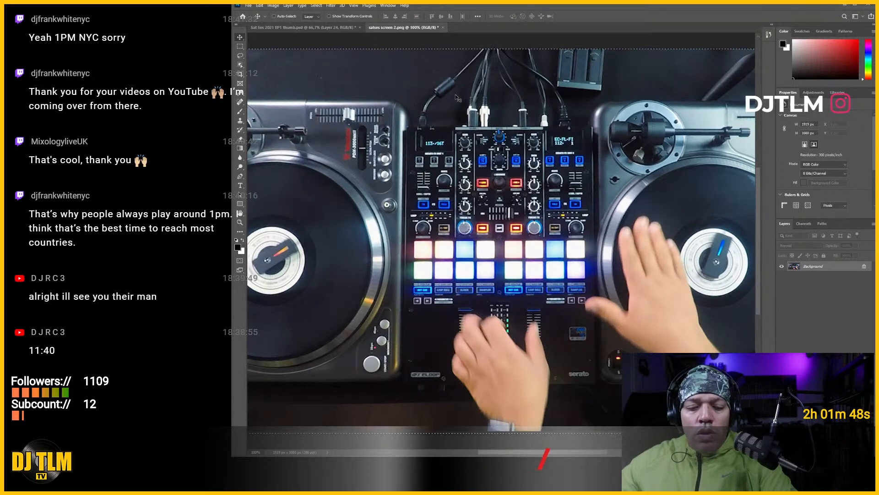
# Copy the whole turntable screenshot and paste it above Layer 24 in Sat Ses 2021 EP1 thumb.psd.
pyautogui.hotkey('ctrl', 'a')
pyautogui.click(311, 27)
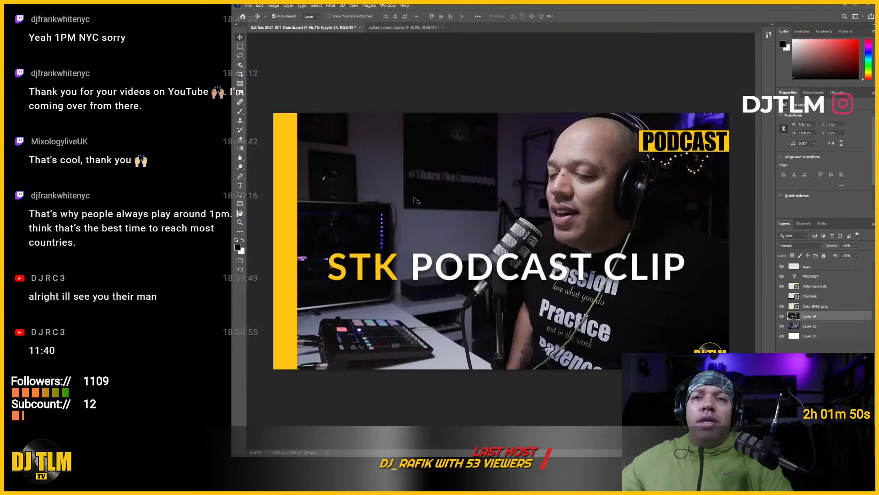
pyautogui.hotkey('ctrl', 'v')
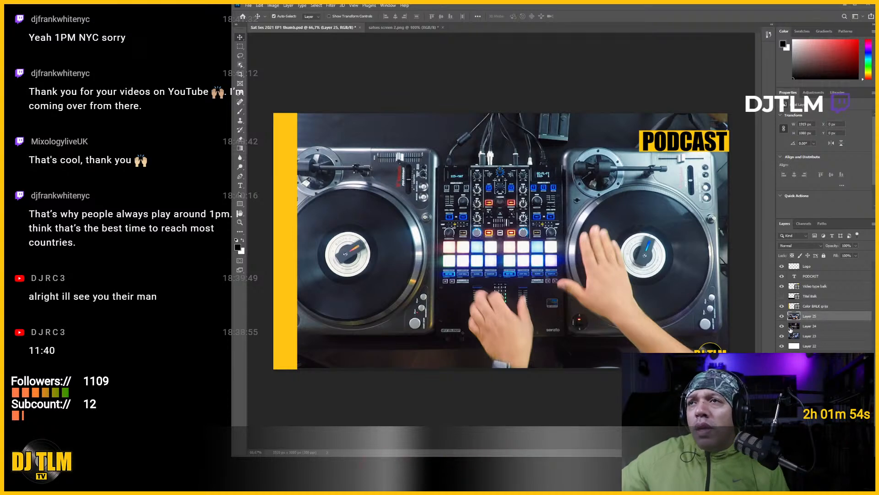
# Hide the podcast photo on Layer 24, keeping the pasted turntable layer shown.
pyautogui.click(782, 316)
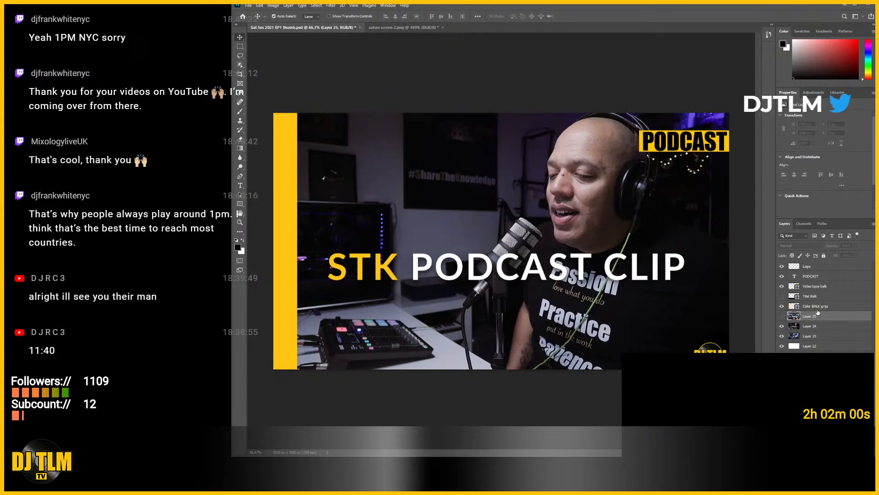
pyautogui.click(782, 327)
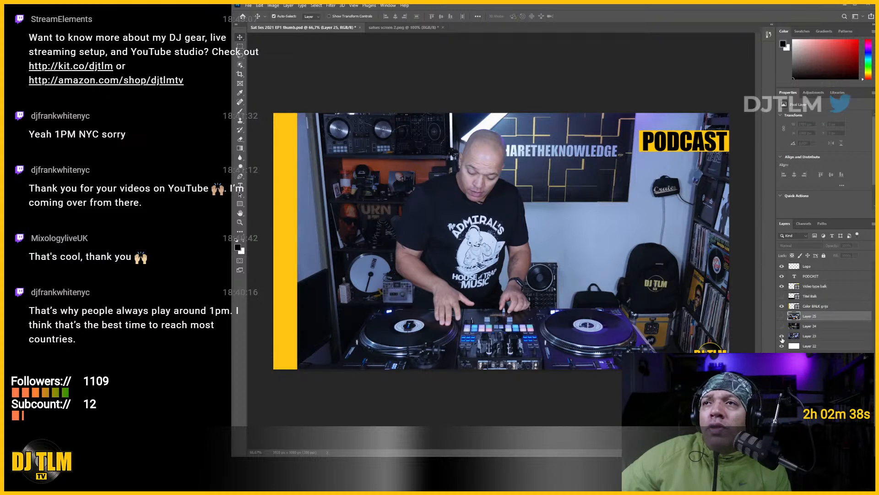
pyautogui.click(782, 316)
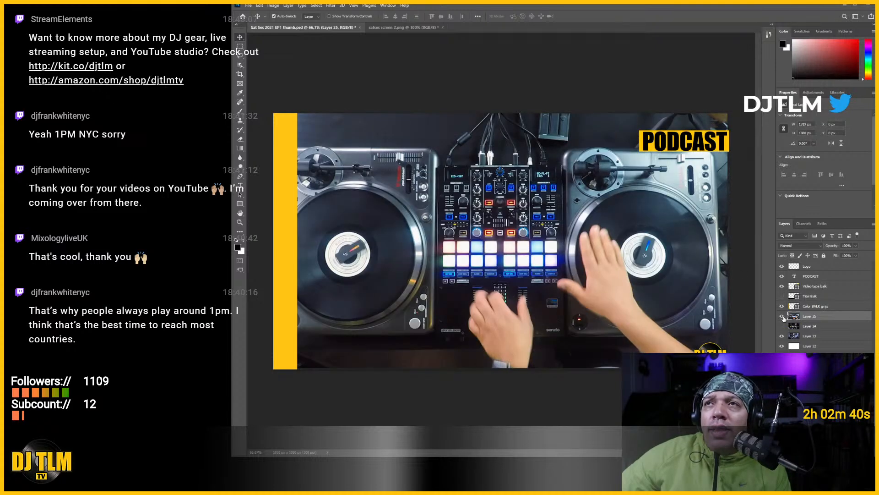
# Replace the PODCAST label text with INTERACTIVE.
pyautogui.doubleClick(795, 276)
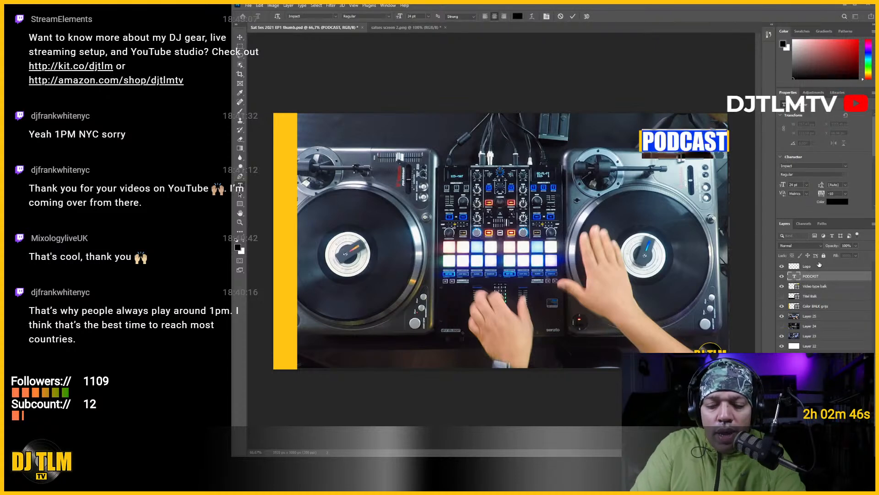
pyautogui.write('INTERACTIV')
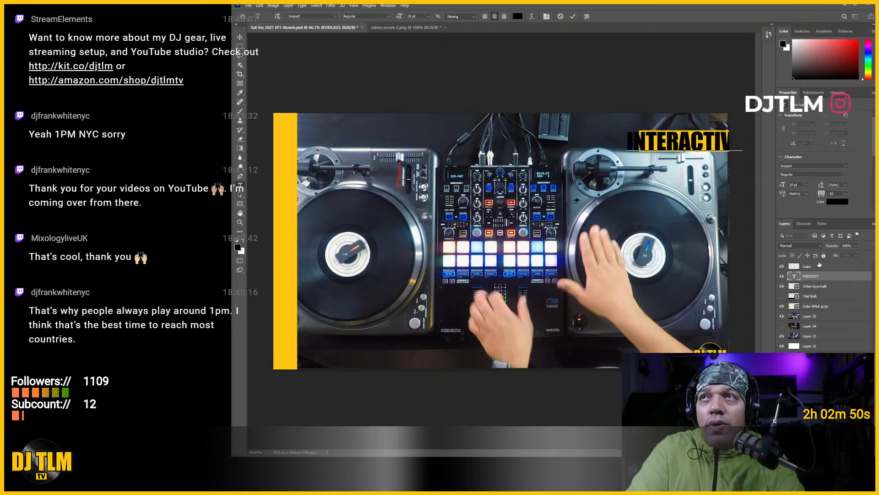
pyautogui.click(240, 38)
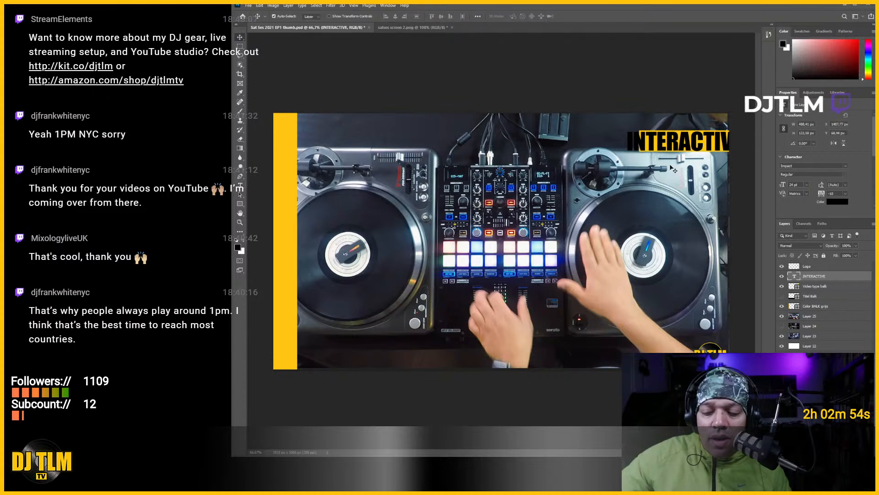
# Shift the INTERACTIVE text sideways until the whole word fits inside the thumbnail's edge.
pyautogui.hotkey('shift', 'Left')
pyautogui.hotkey('shift', 'Left')
pyautogui.hotkey('shift', 'Left')
pyautogui.hotkey('shift', 'Left')
pyautogui.hotkey('shift', 'Left')
pyautogui.hotkey('shift', 'Left')
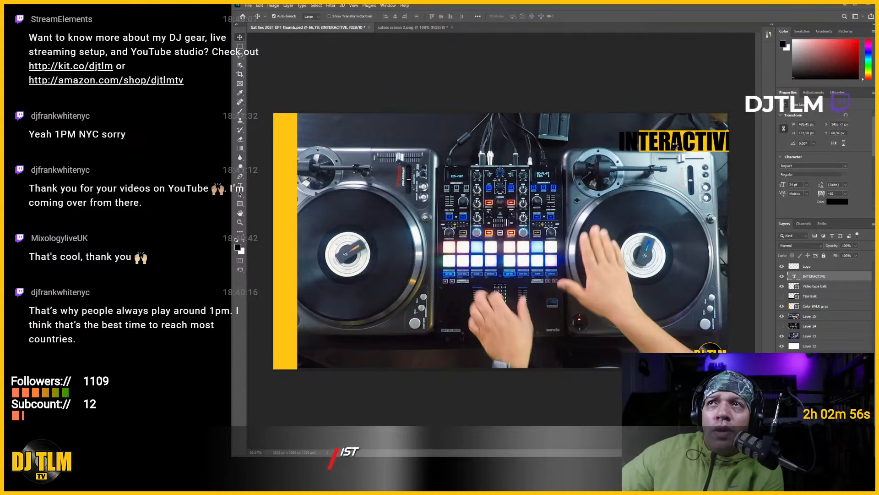
pyautogui.press('Left')
pyautogui.press('Left')
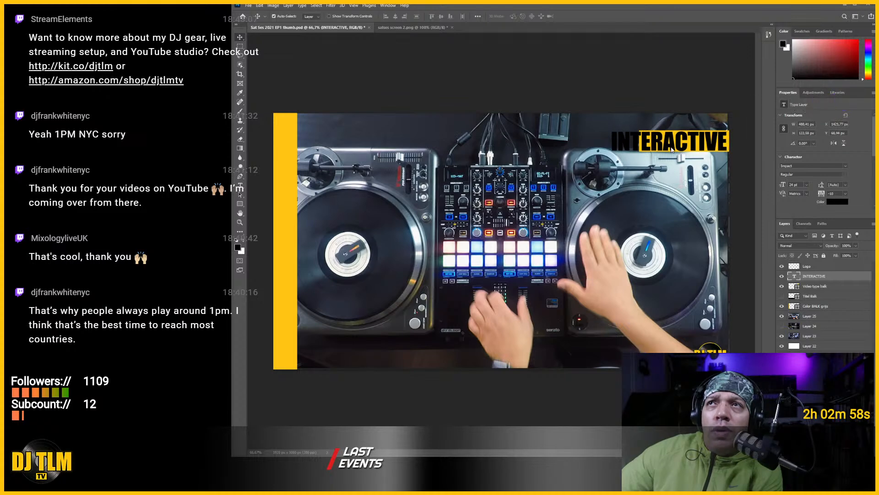
# Shift the yellow Video type balk bar so it sits behind the entire INTERACTIVE text.
pyautogui.click(839, 287)
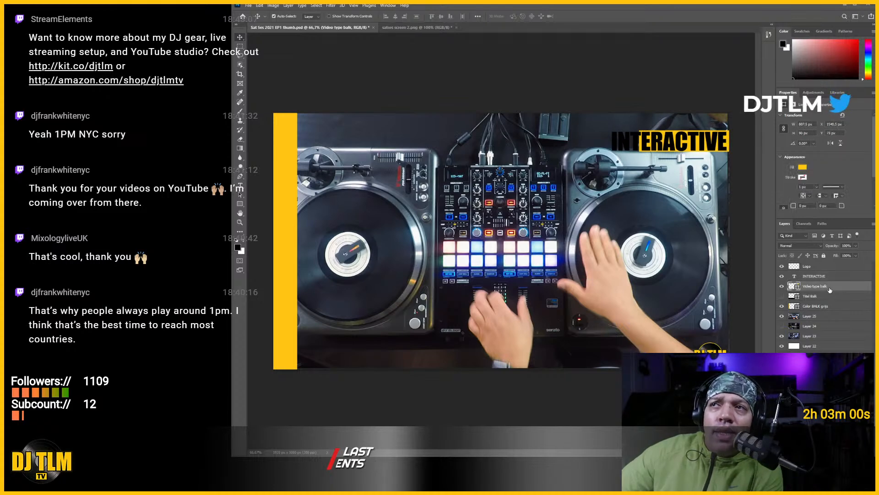
pyautogui.hotkey('shift', 'Left')
pyautogui.hotkey('shift', 'Left')
pyautogui.hotkey('shift', 'Left')
pyautogui.hotkey('shift', 'Left')
pyautogui.hotkey('shift', 'Left')
pyautogui.hotkey('shift', 'Left')
pyautogui.hotkey('shift', 'Left')
pyautogui.hotkey('shift', 'Left')
pyautogui.hotkey('shift', 'Left')
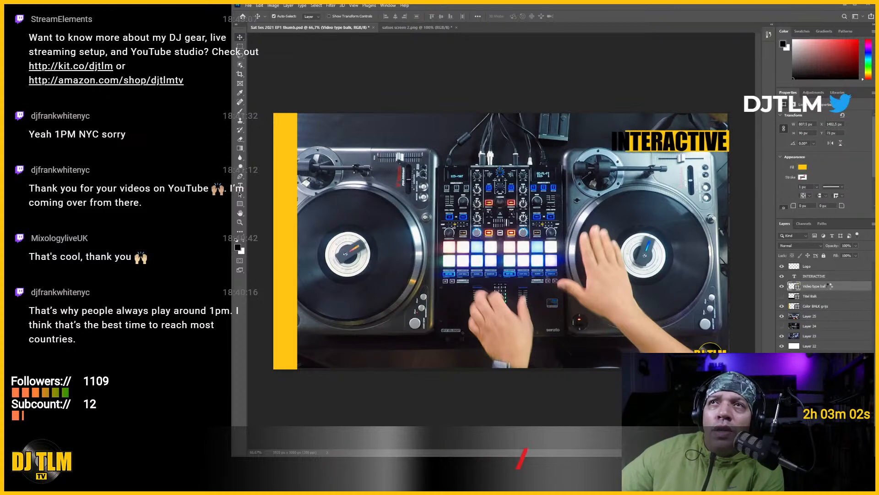
pyautogui.hotkey('shift', 'Left')
pyautogui.hotkey('shift', 'Left')
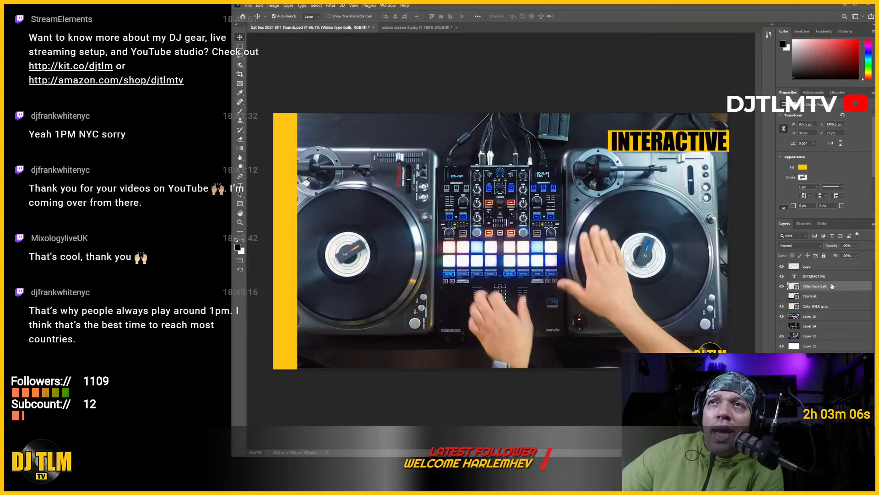
pyautogui.press('Right')
pyautogui.press('Right')
pyautogui.press('Right')
pyautogui.press('Right')
pyautogui.press('Right')
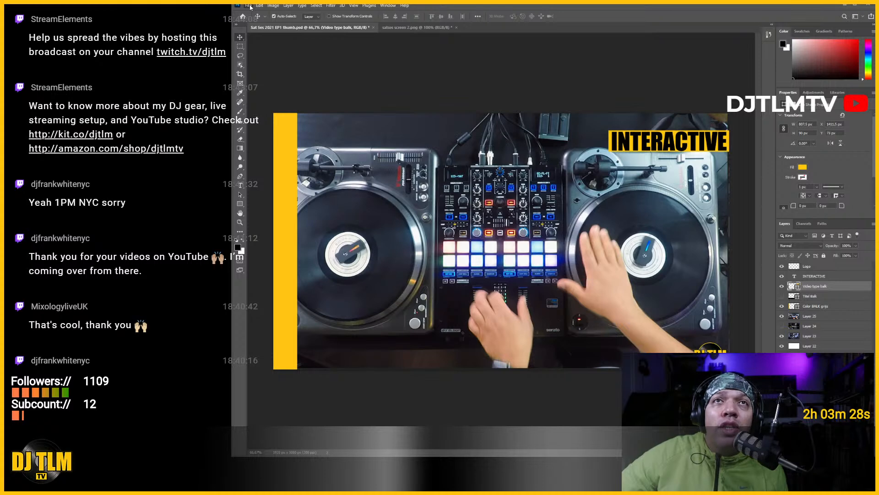
# Save the Sat Ses 2021 EP1 thumb.psd thumbnail.
pyautogui.hotkey('ctrl', 's')
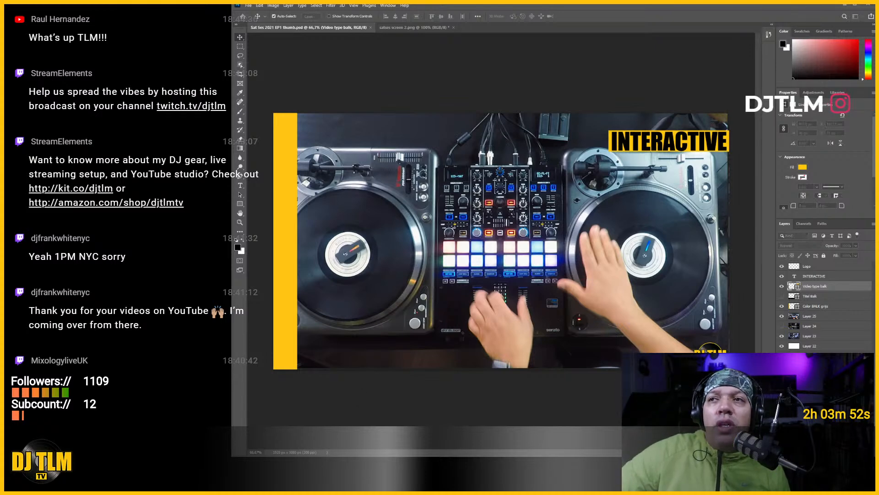
pyautogui.hotkey('ctrl', 's')
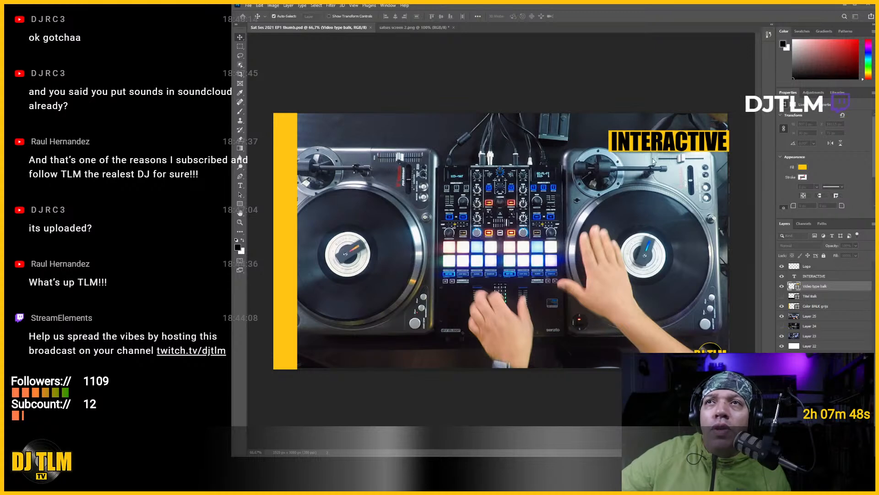
pyautogui.hotkey('ctrl', 's')
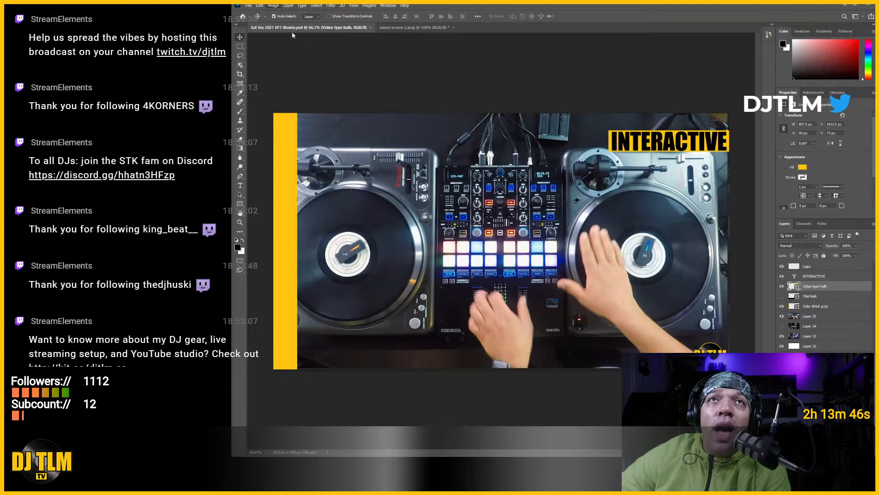
pyautogui.press('h')
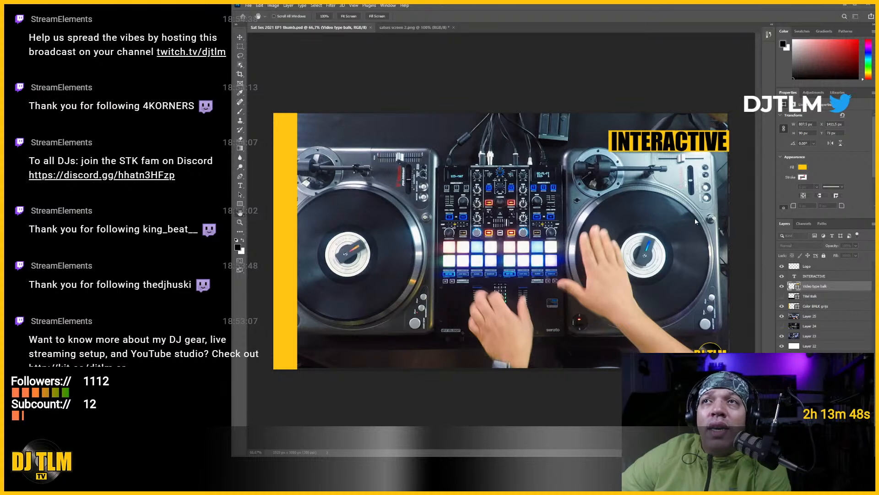
pyautogui.press('v')
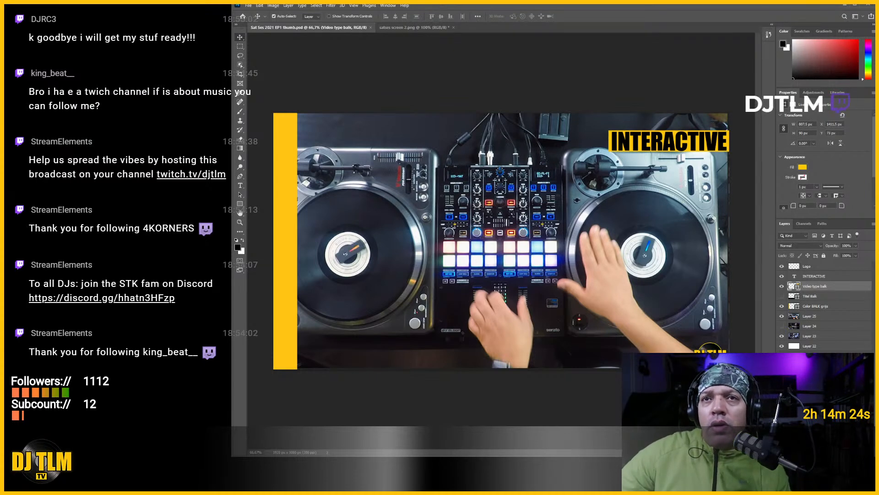
pyautogui.hotkey('ctrl', 'Tab')
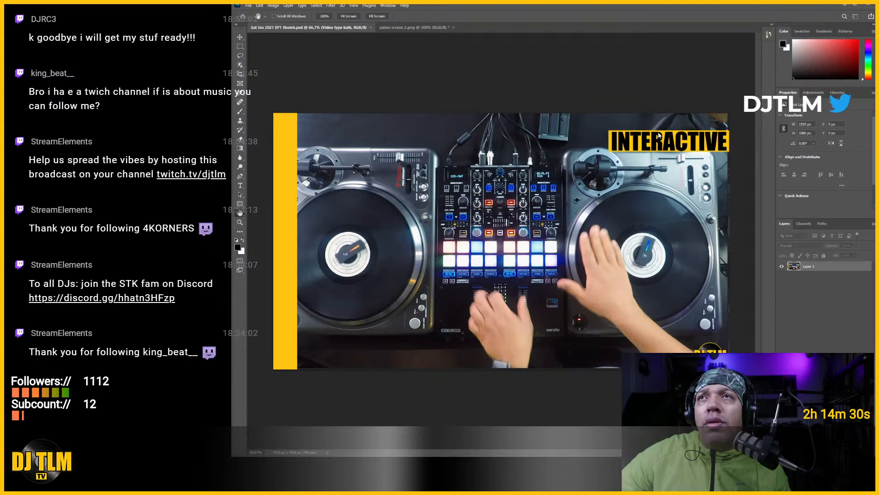
pyautogui.hotkey('ctrl', 'Tab')
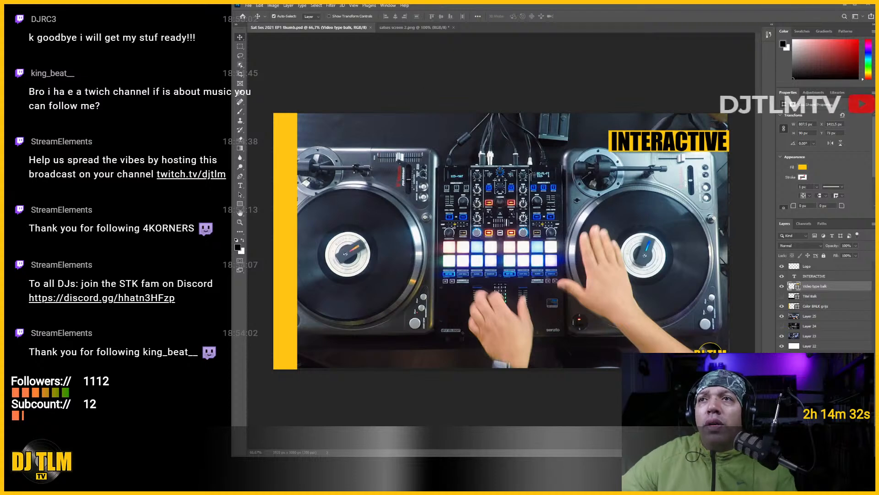
# Close both the thumbnail document and the turntable screenshot PNG, and quit the image editor.
pyautogui.click(412, 27)
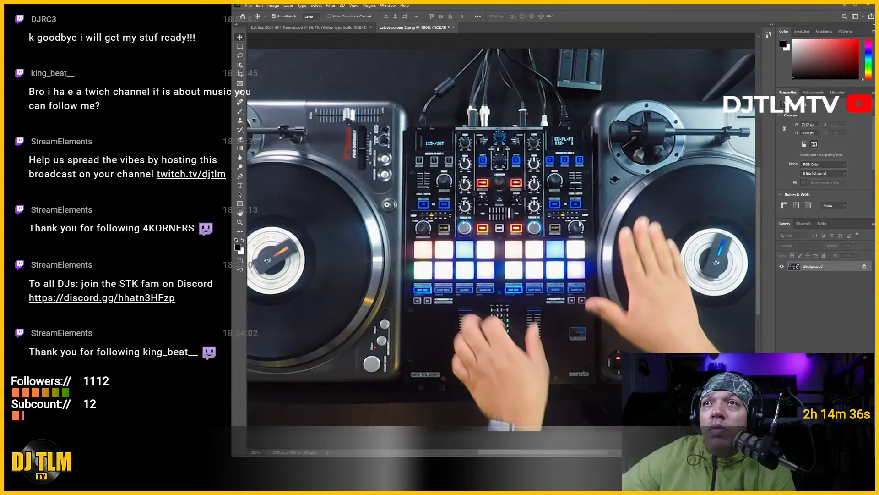
pyautogui.hotkey('ctrl', 'alt', 'w')
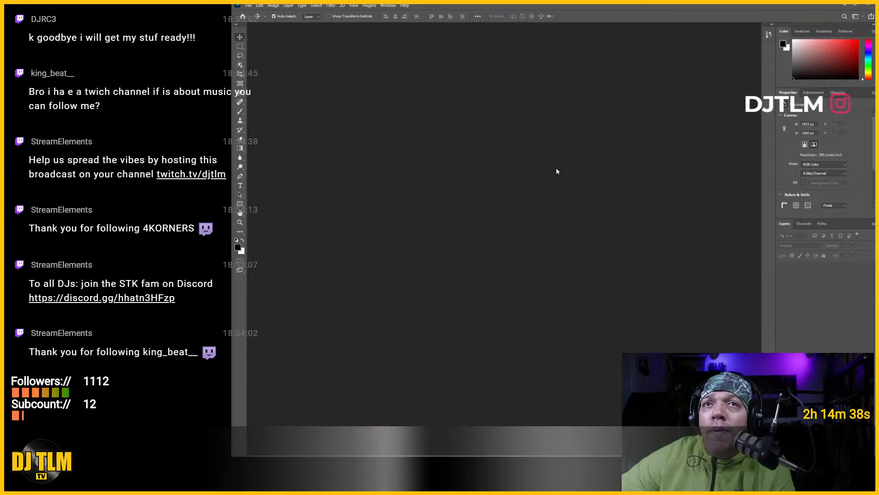
pyautogui.hotkey('ctrl', 'q')
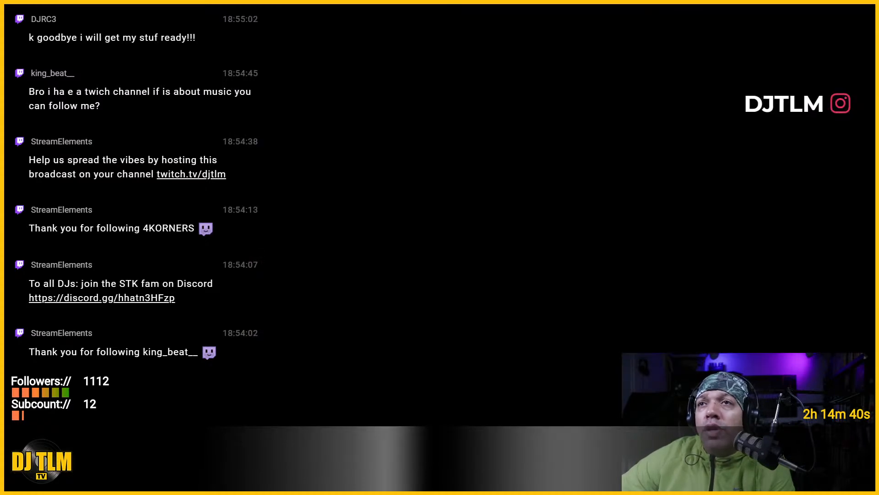